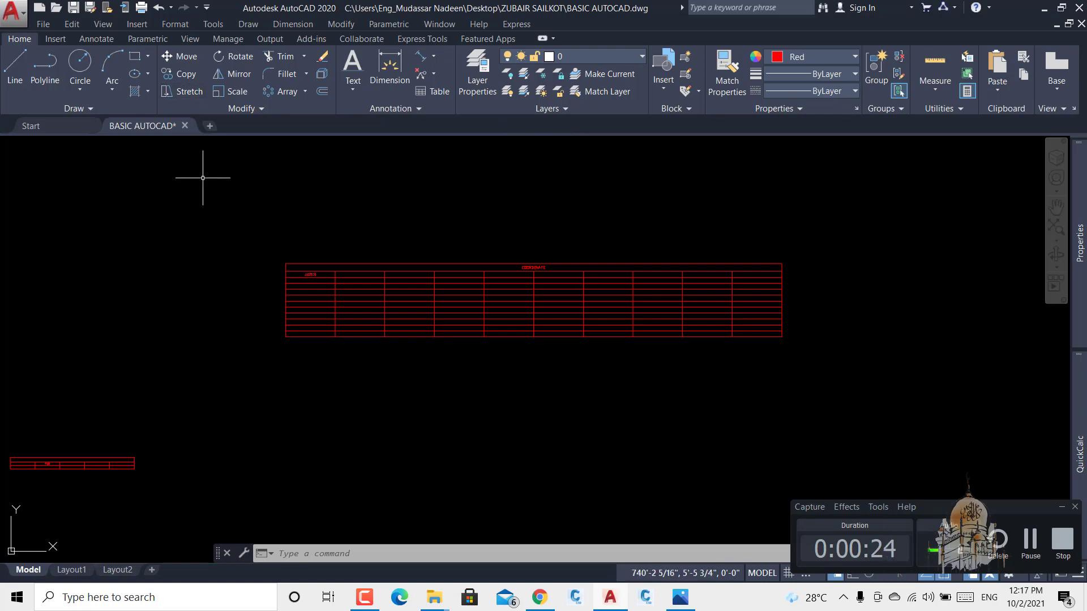
- Create a new blank drawing alongside the BASIC AUTOCAD drawing
{"action": "left_click", "coordinate": [209, 127]}
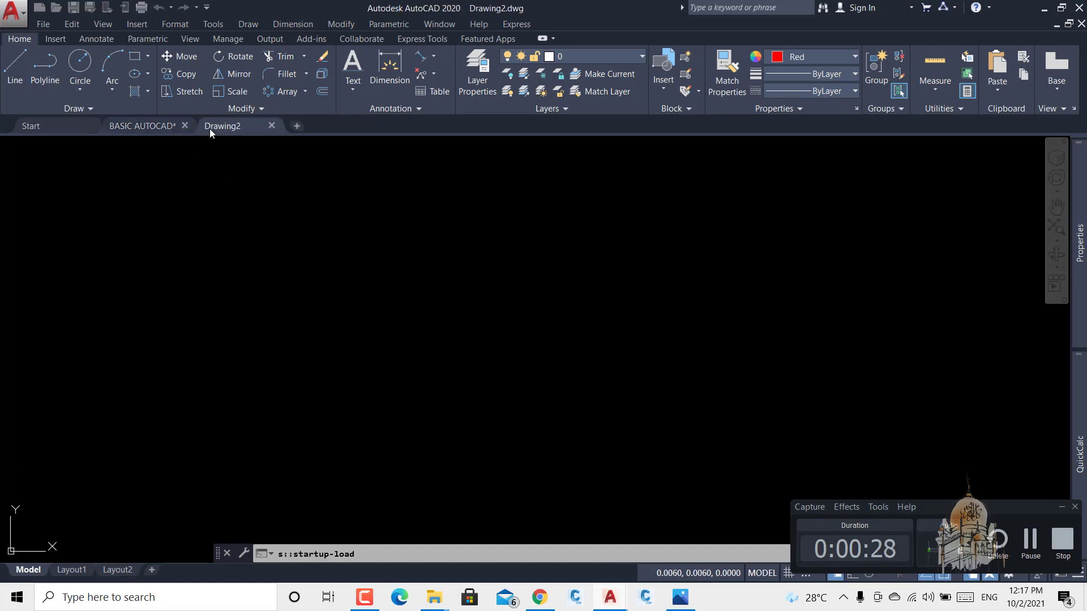
{"action": "mouse_move", "coordinate": [209, 127]}
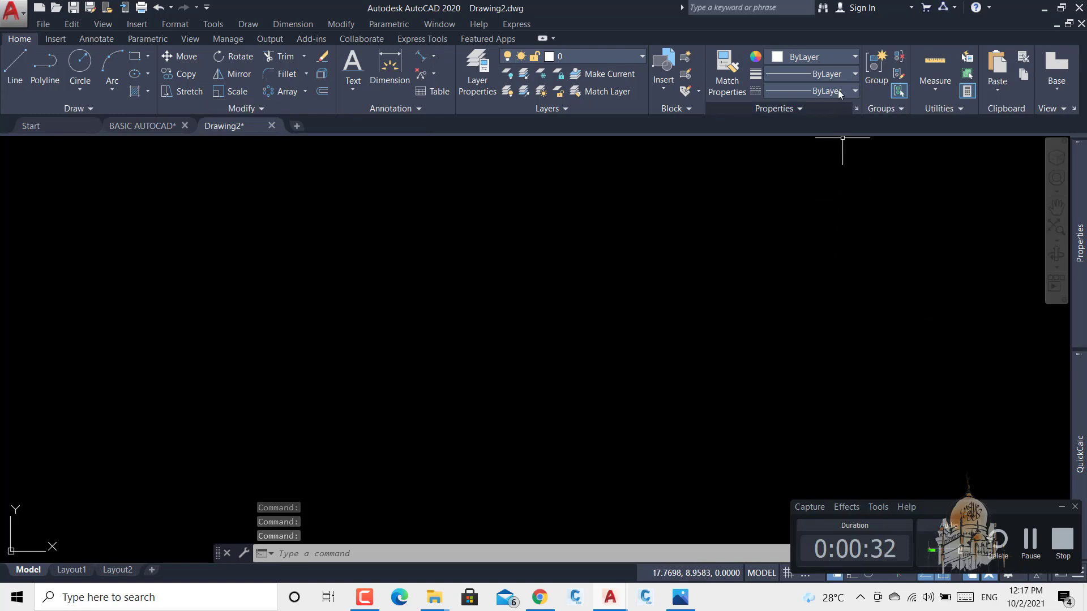
- Look at the available object colors and the layer list of the new drawing
{"action": "left_click", "coordinate": [847, 60]}
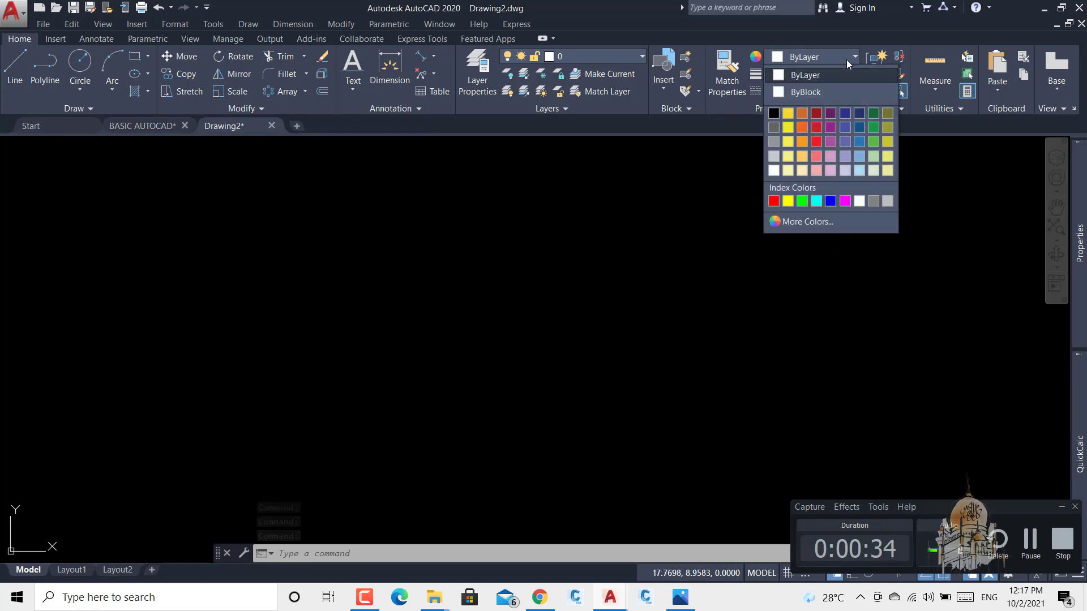
{"action": "left_click", "coordinate": [846, 59]}
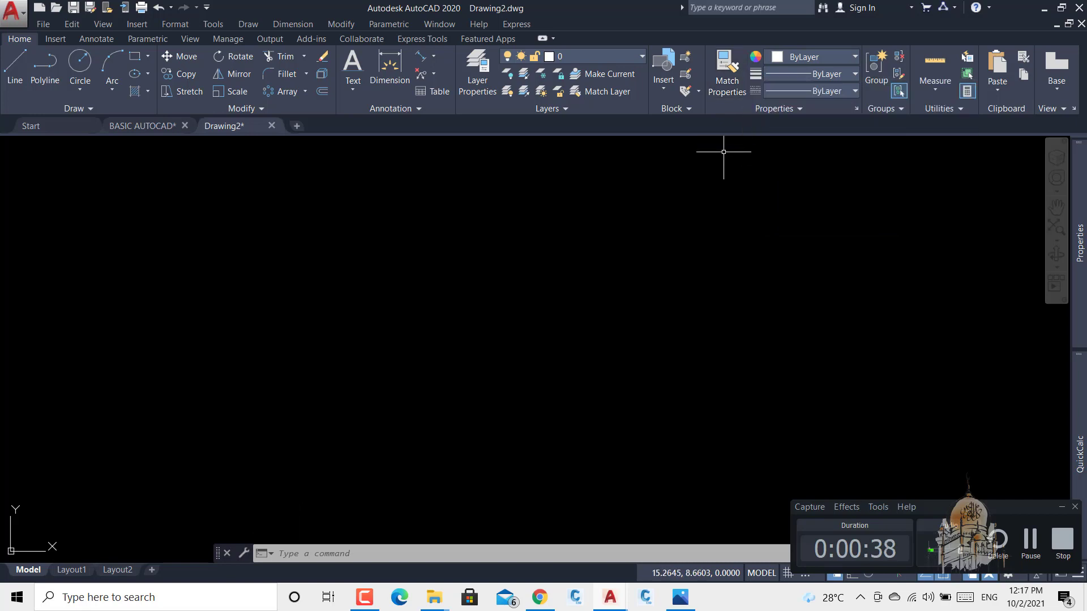
{"action": "left_click", "coordinate": [726, 71]}
{"action": "key", "text": "Escape"}
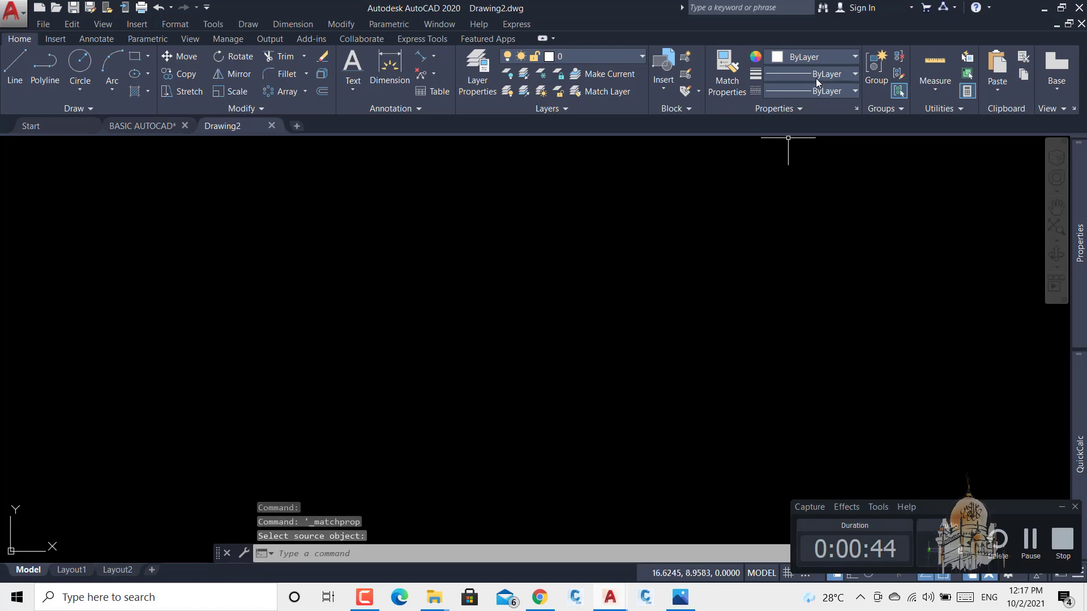
{"action": "left_click", "coordinate": [629, 59]}
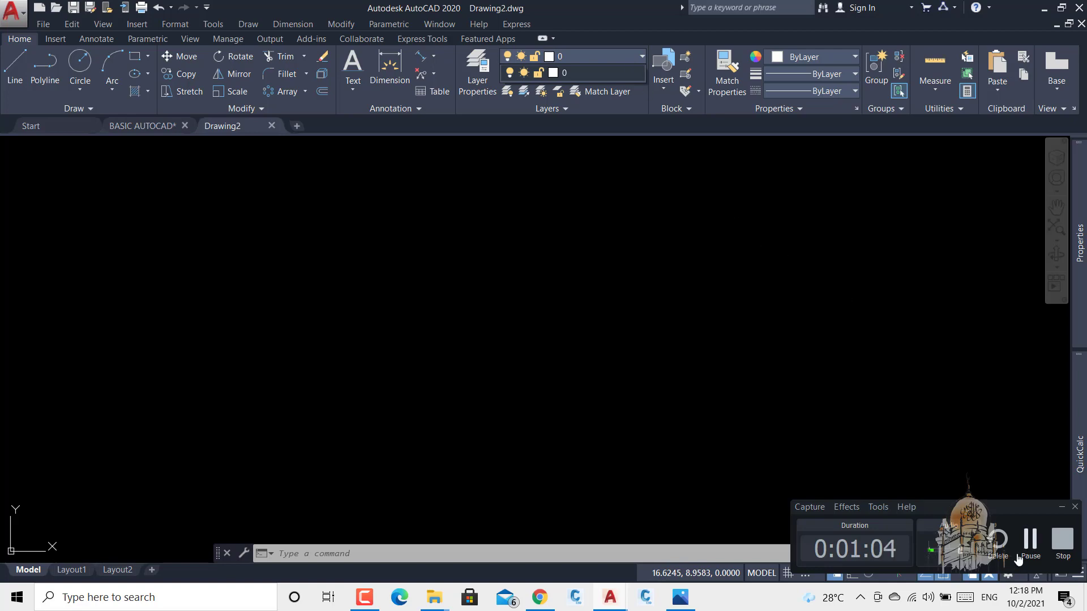
{"action": "left_click", "coordinate": [1039, 551]}
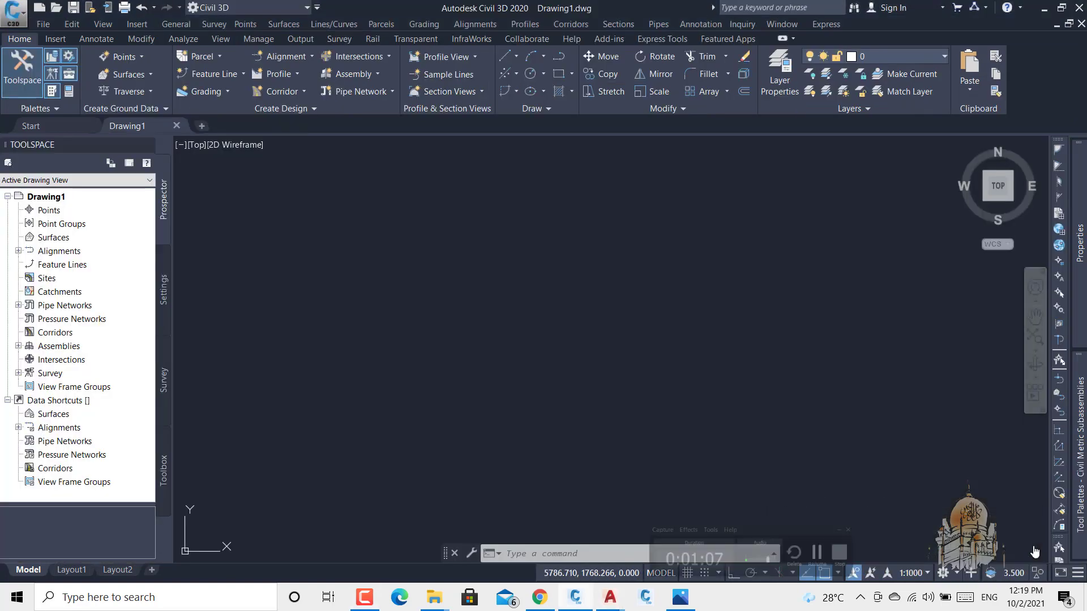
- Look through the predefined layers and their colors in Civil 3D's Drawing1
{"action": "left_click", "coordinate": [910, 61]}
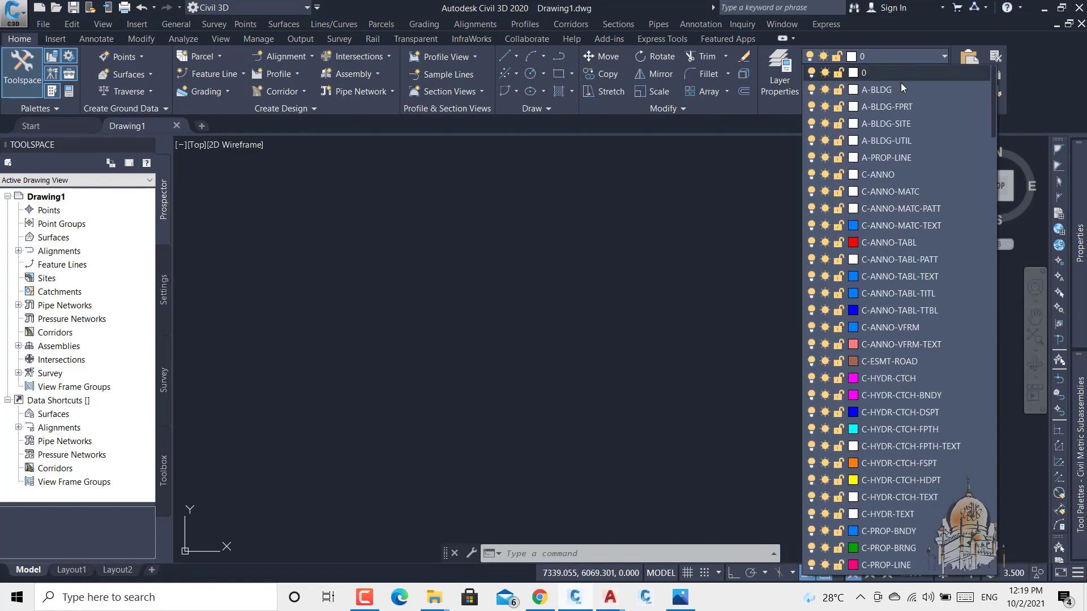
{"action": "scroll", "coordinate": [836, 344], "scroll_direction": "down", "scroll_amount": 15}
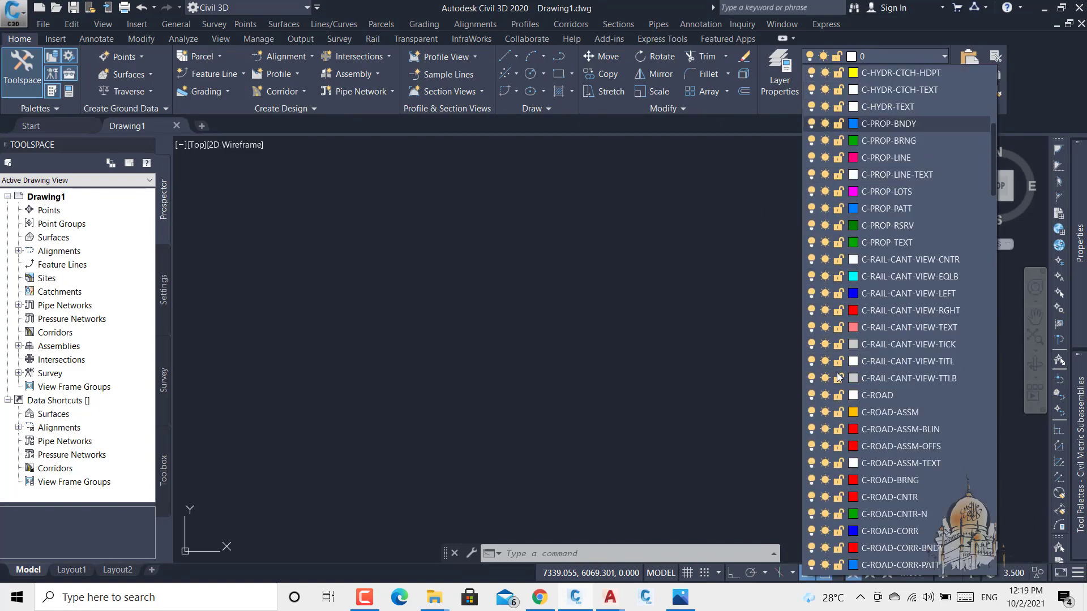
{"action": "scroll", "coordinate": [838, 378], "scroll_direction": "down", "scroll_amount": 4}
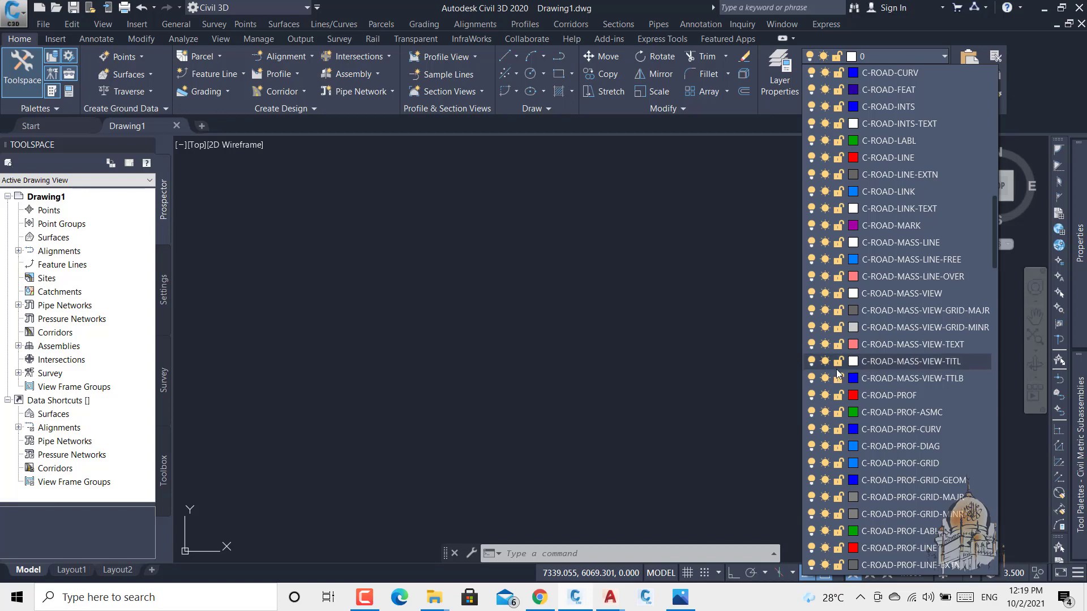
{"action": "left_click", "coordinate": [601, 266]}
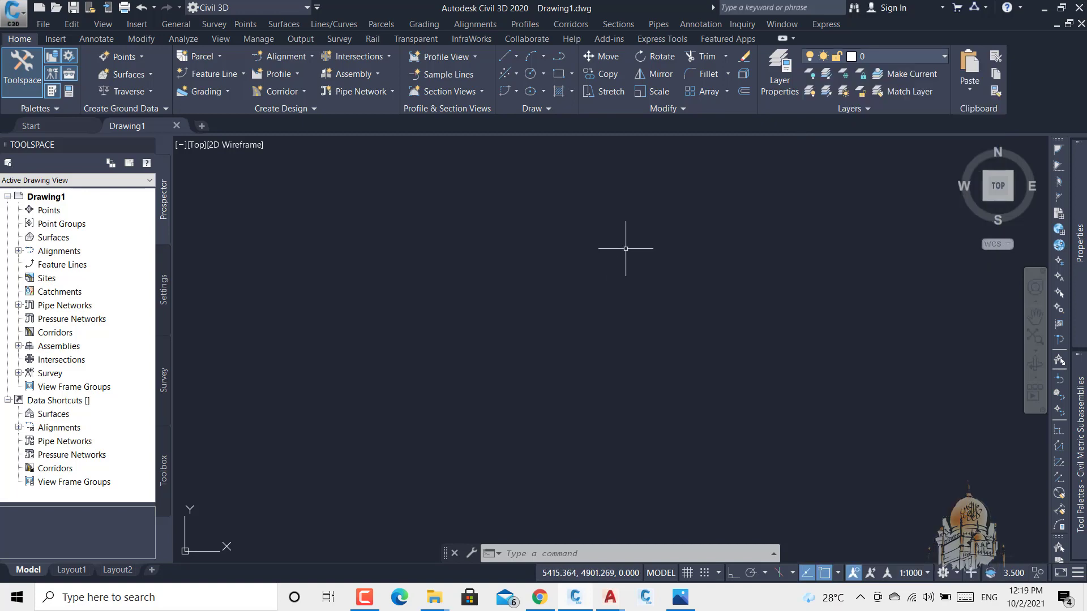
- Minimize Civil 3D and switch back to Drawing2 in AutoCAD
{"action": "left_click", "coordinate": [1044, 8]}
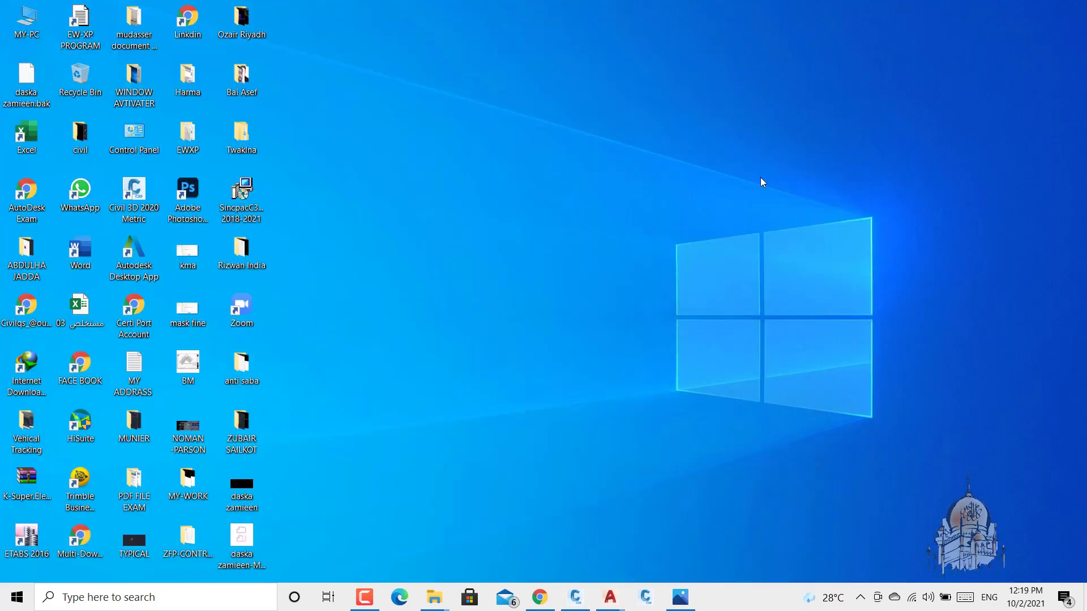
{"action": "left_click", "coordinate": [610, 600]}
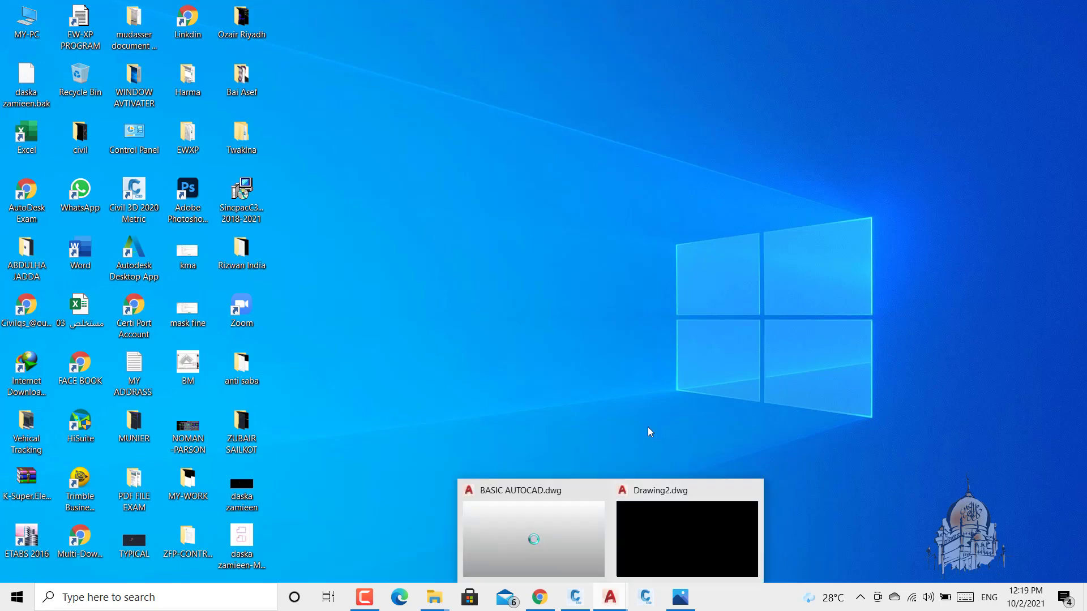
{"action": "left_click", "coordinate": [676, 522]}
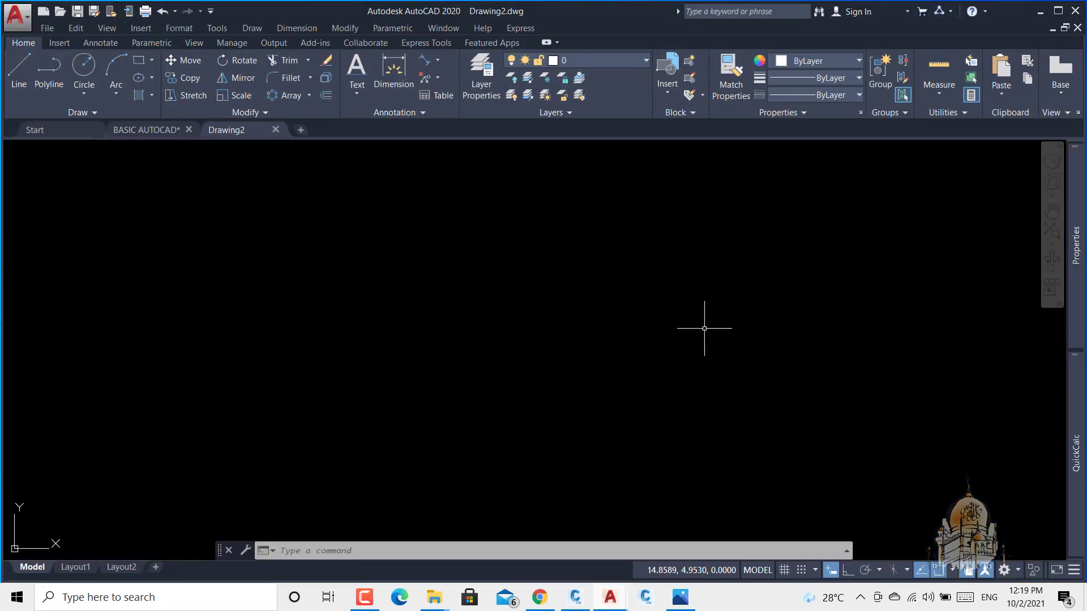
- Draw a single line about 3.85 units long, rising to the right at about 26°
{"action": "left_click", "coordinate": [25, 80]}
{"action": "left_click", "coordinate": [300, 385]}
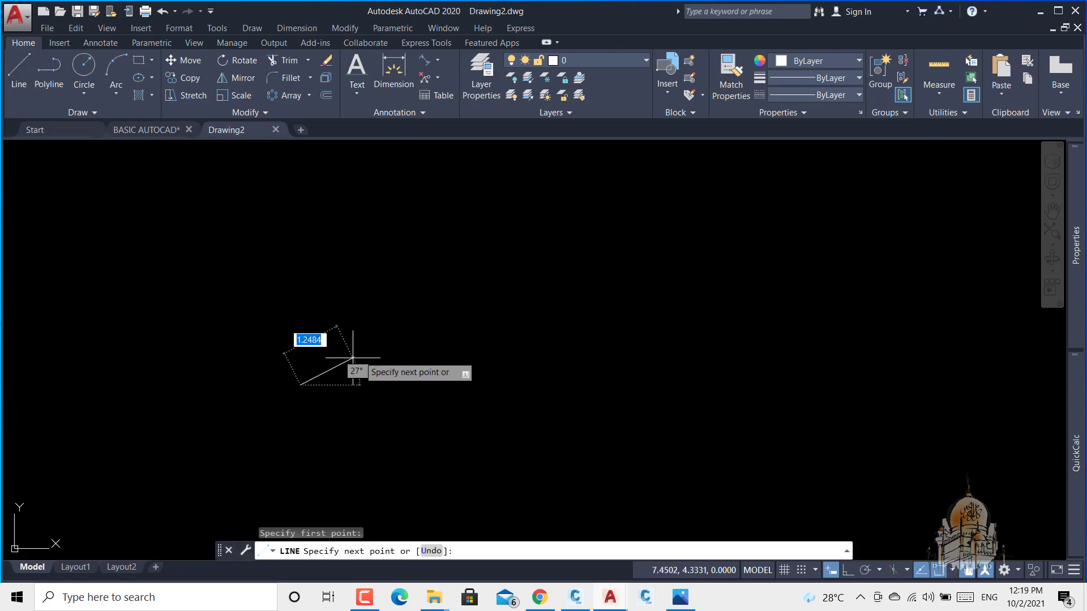
{"action": "left_click", "coordinate": [464, 306]}
{"action": "right_click", "coordinate": [465, 306]}
{"action": "left_click", "coordinate": [508, 317]}
- Set the color of the new line to Red in its object properties
{"action": "left_click", "coordinate": [486, 287]}
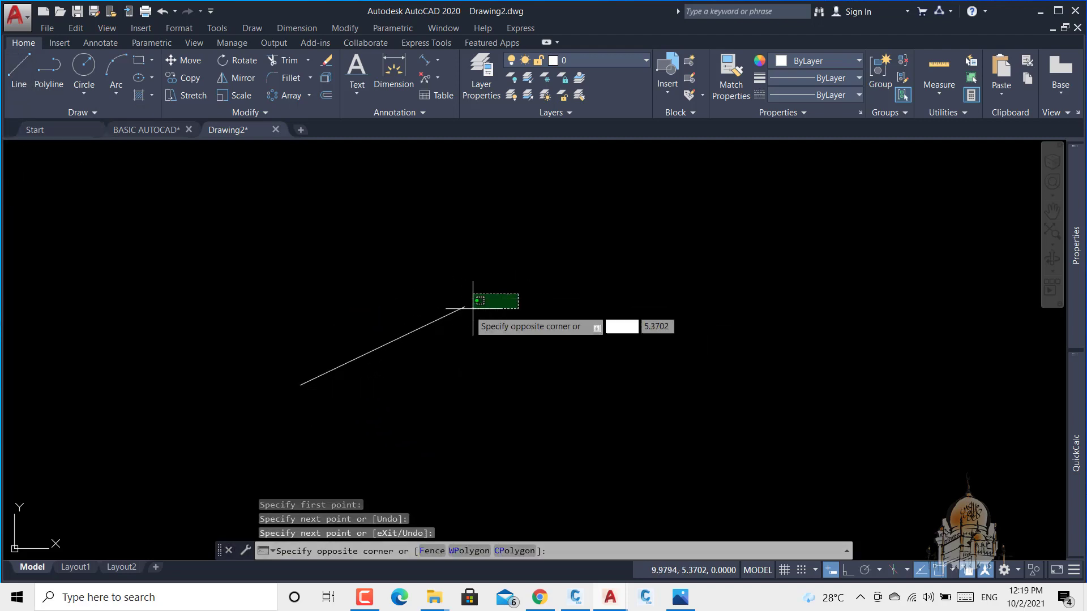
{"action": "left_click", "coordinate": [423, 324]}
{"action": "mouse_move", "coordinate": [1076, 243]}
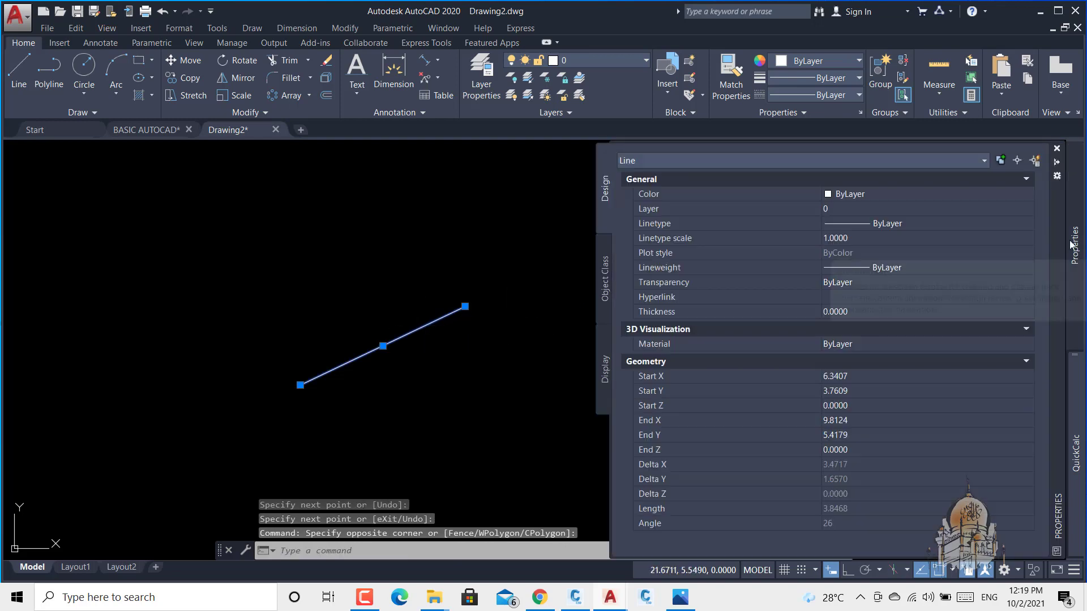
{"action": "left_click", "coordinate": [1017, 196]}
{"action": "left_click", "coordinate": [1018, 197]}
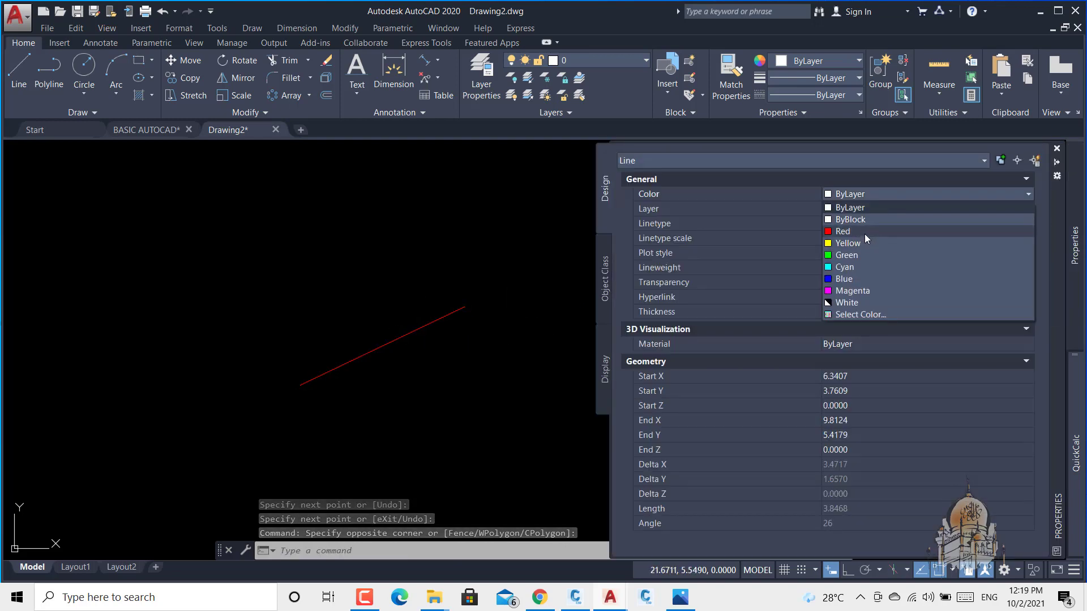
{"action": "left_click", "coordinate": [865, 233]}
- Draw a second line about 4.97 units long, sloping down to the right past the upper end of the red line
{"action": "left_click", "coordinate": [445, 231]}
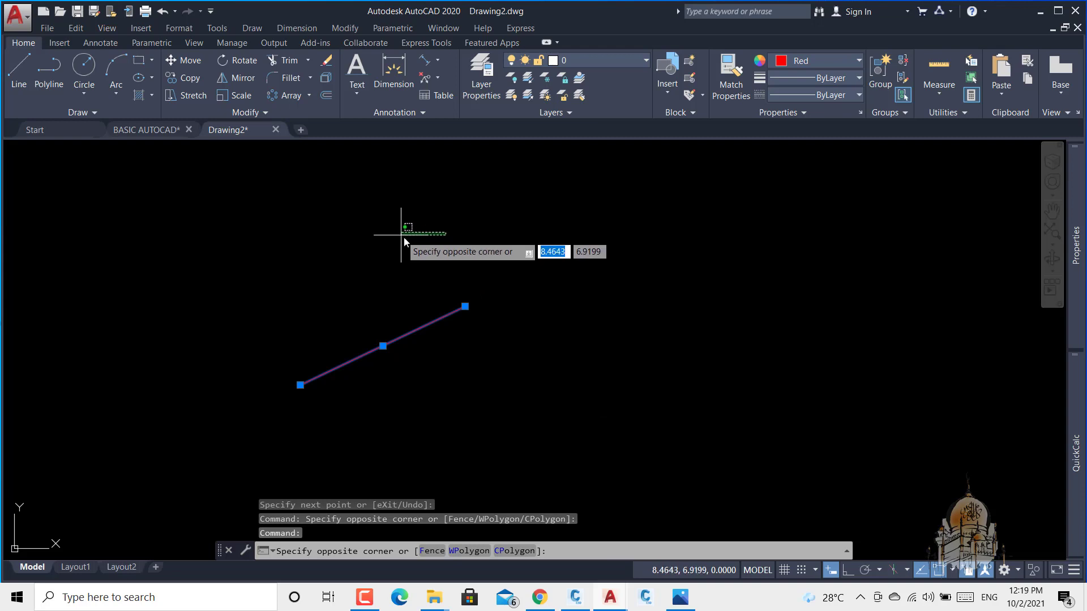
{"action": "right_click", "coordinate": [402, 237]}
{"action": "left_click", "coordinate": [422, 245]}
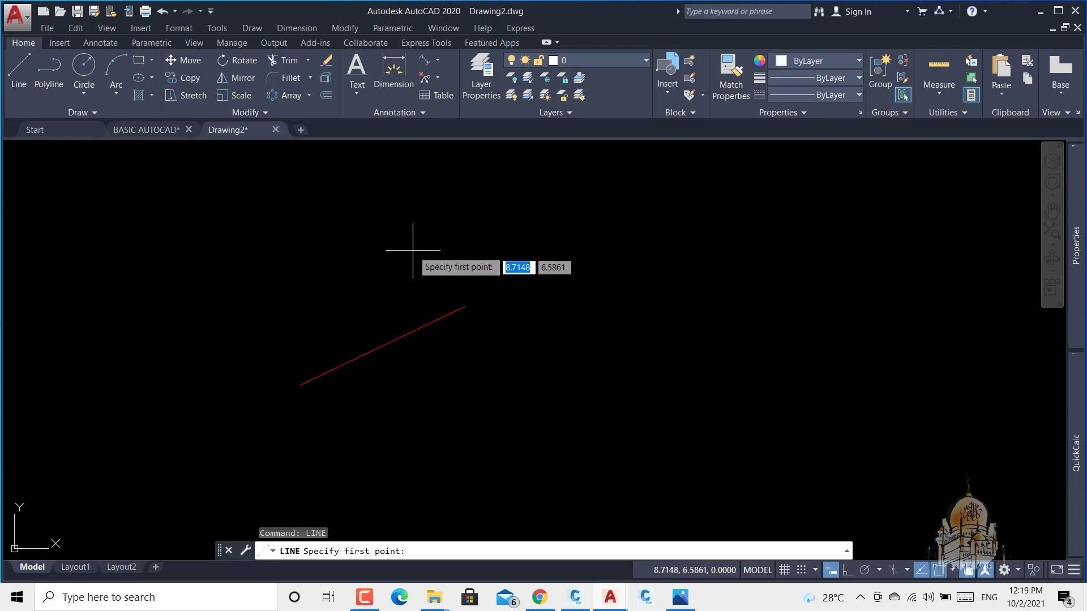
{"action": "left_click", "coordinate": [393, 239]}
{"action": "left_click", "coordinate": [582, 379]}
{"action": "right_click", "coordinate": [583, 380]}
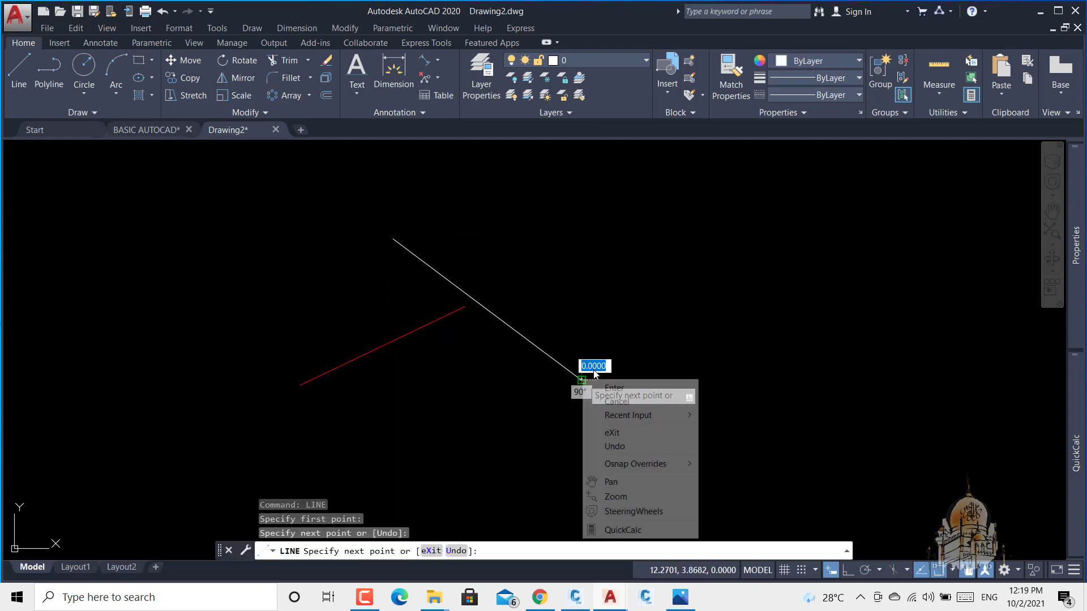
{"action": "left_click", "coordinate": [617, 383]}
- Set the color of the second line to Green in its object properties
{"action": "left_click", "coordinate": [584, 331]}
{"action": "left_click", "coordinate": [550, 365]}
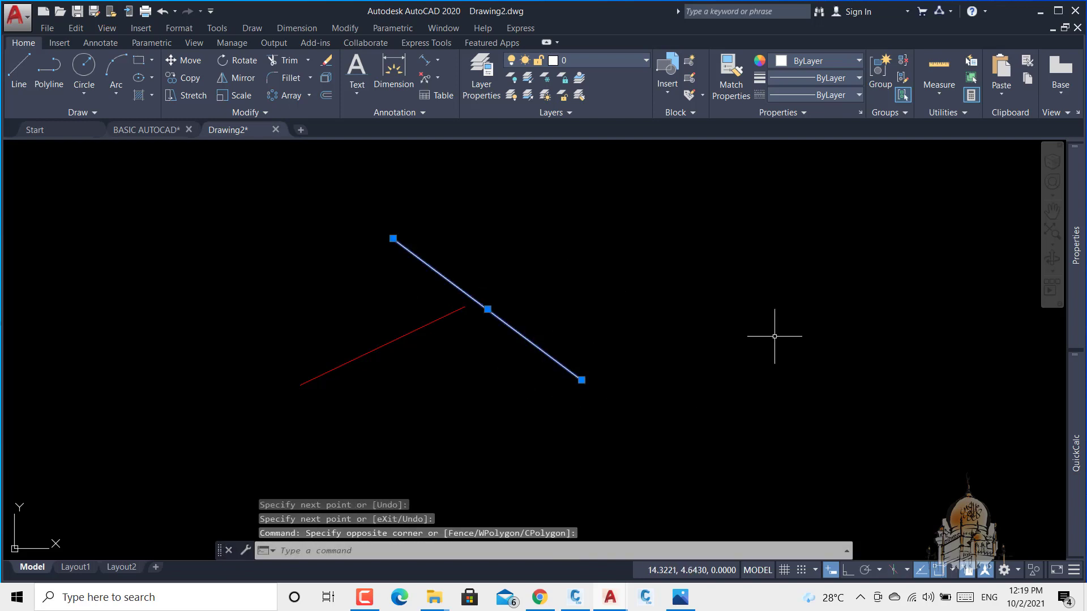
{"action": "mouse_move", "coordinate": [1078, 266]}
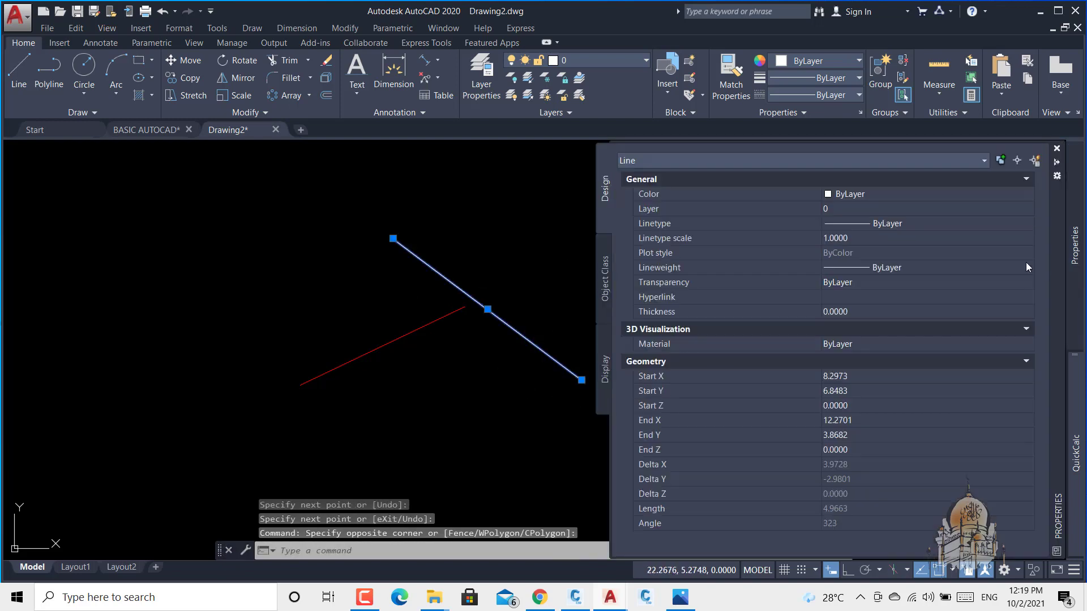
{"action": "left_click", "coordinate": [959, 208]}
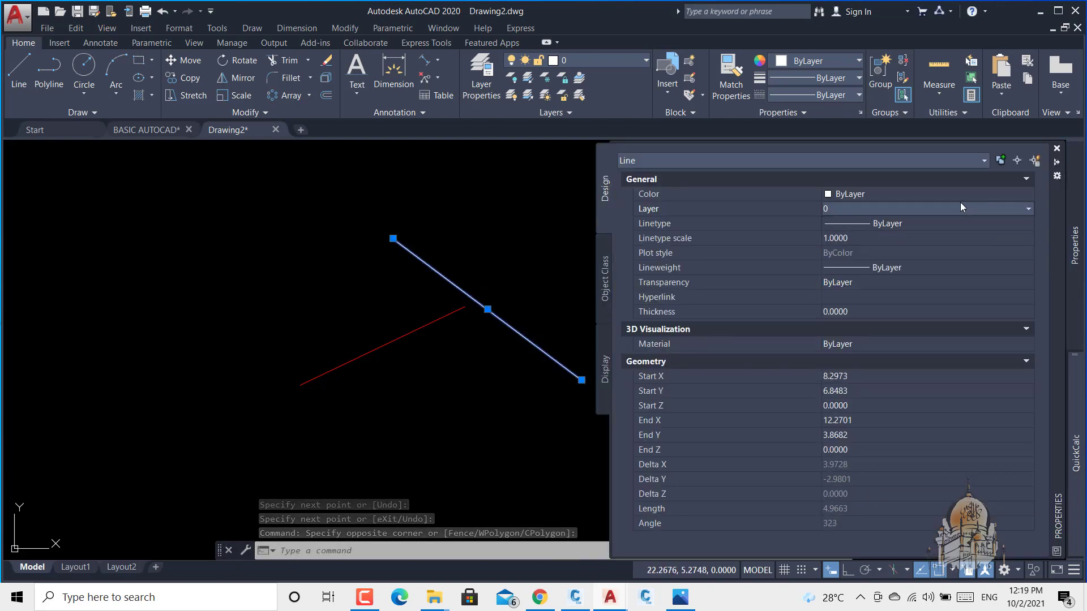
{"action": "left_click", "coordinate": [962, 195]}
{"action": "left_click", "coordinate": [962, 195]}
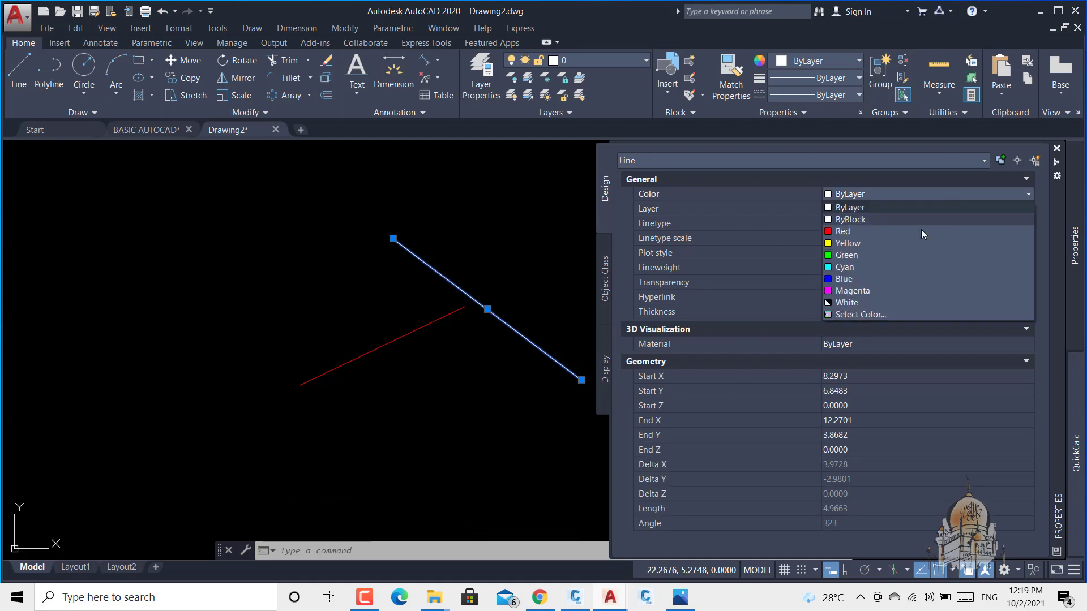
{"action": "left_click", "coordinate": [882, 255]}
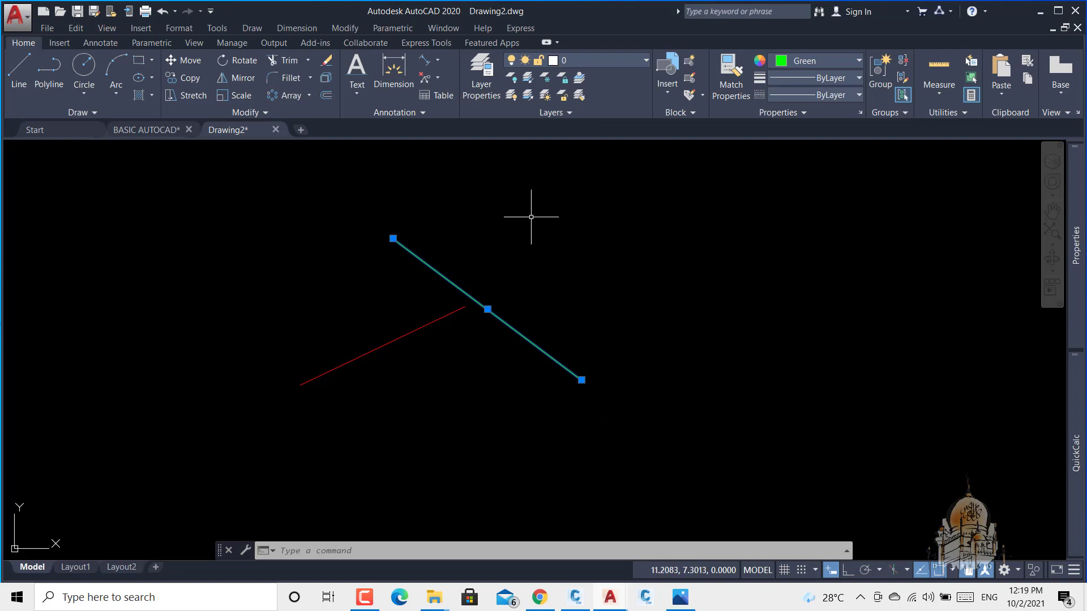
- Draw a third line about 4.95 units long at about 243°, to the right of the green line
{"action": "right_click", "coordinate": [557, 215]}
{"action": "left_click", "coordinate": [601, 223]}
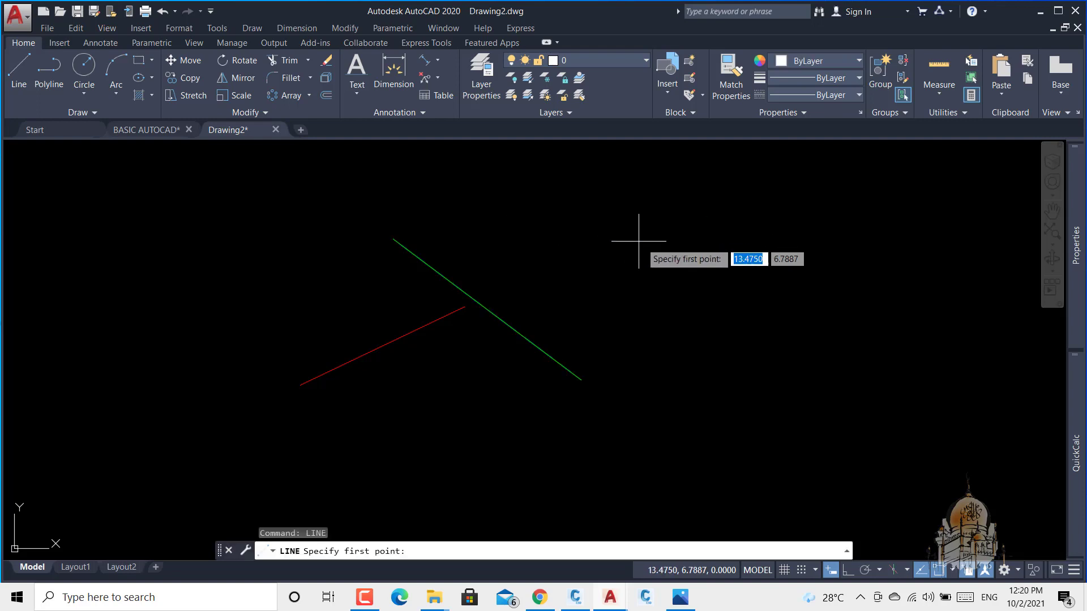
{"action": "left_click", "coordinate": [677, 223]}
{"action": "left_click", "coordinate": [570, 428]}
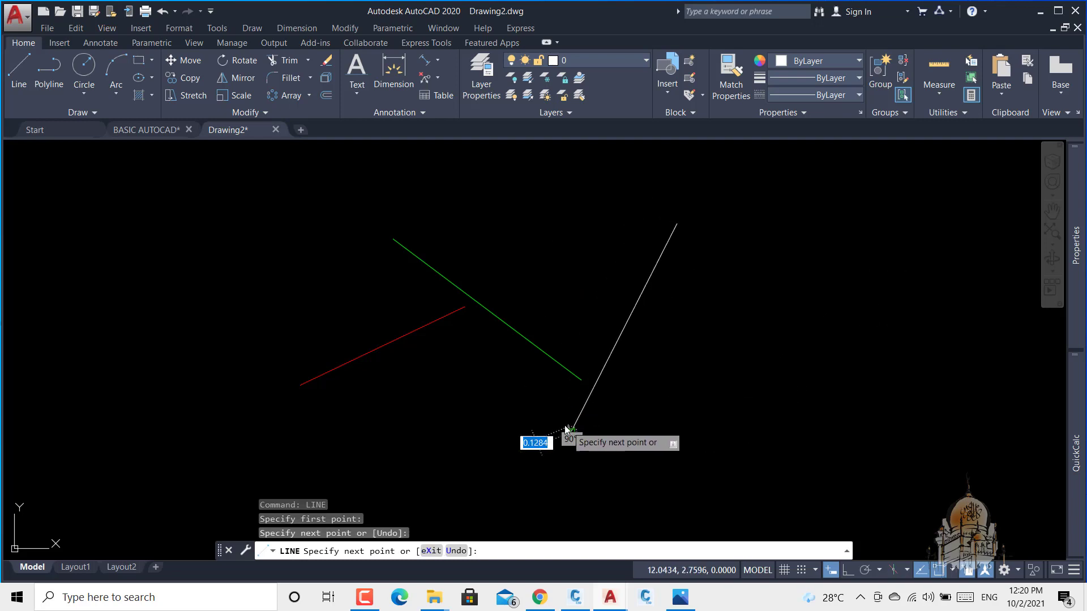
{"action": "right_click", "coordinate": [568, 431]}
{"action": "left_click", "coordinate": [632, 282]}
- Set the color of the third line to Blue in its object properties
{"action": "left_click", "coordinate": [693, 260]}
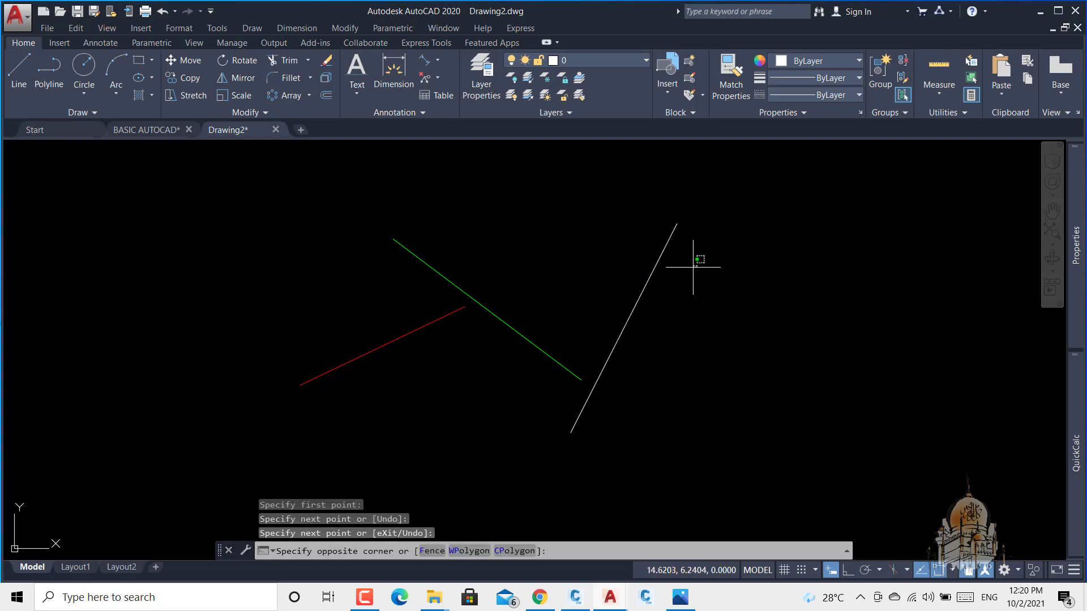
{"action": "left_click", "coordinate": [655, 271]}
{"action": "mouse_move", "coordinate": [1082, 264]}
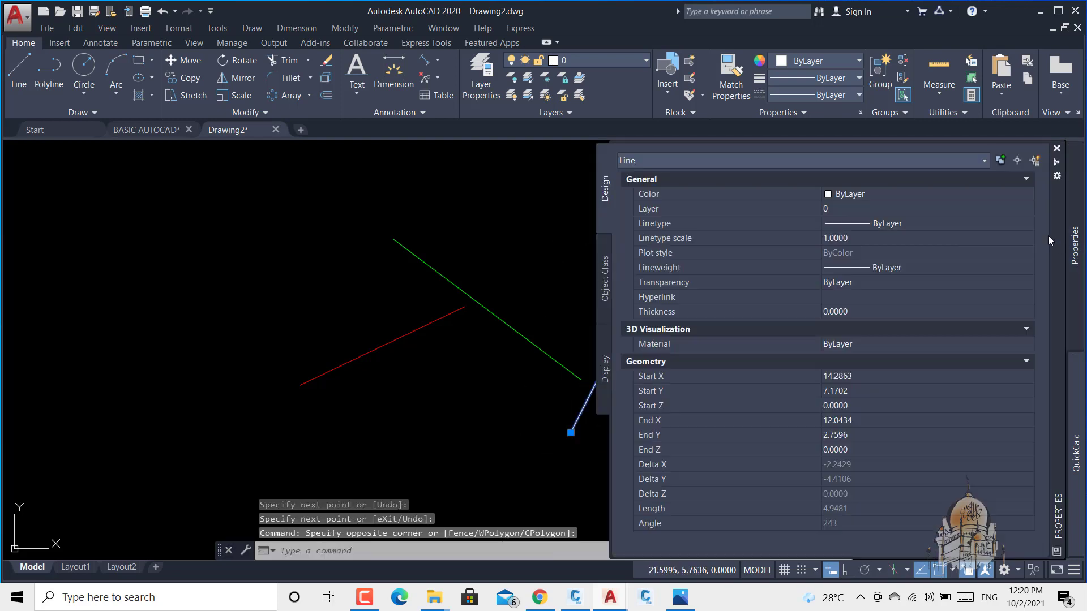
{"action": "left_click", "coordinate": [993, 196]}
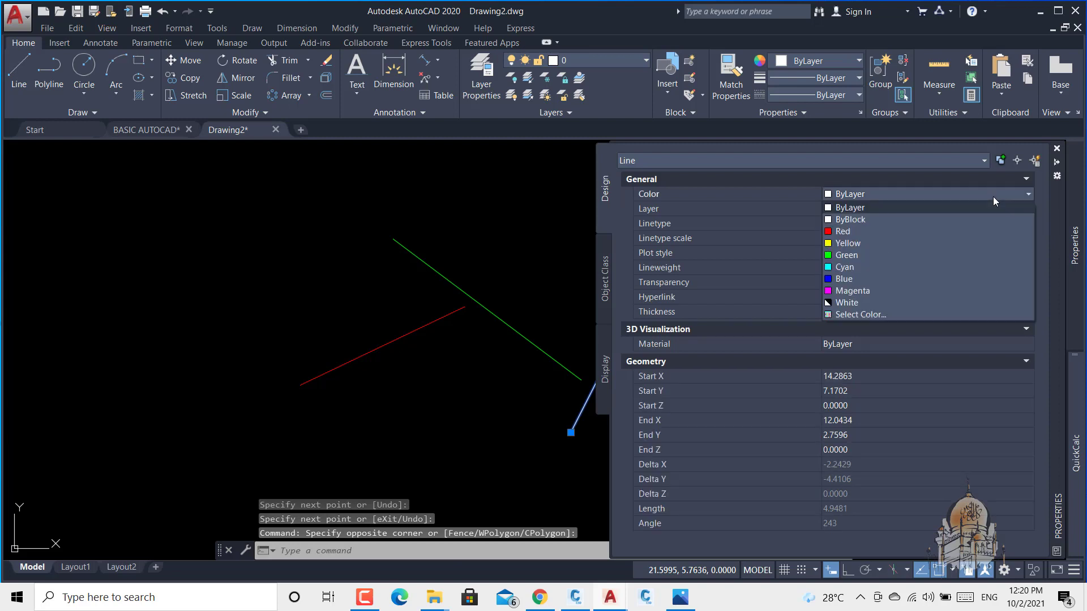
{"action": "left_click", "coordinate": [831, 277]}
{"action": "right_click", "coordinate": [490, 189]}
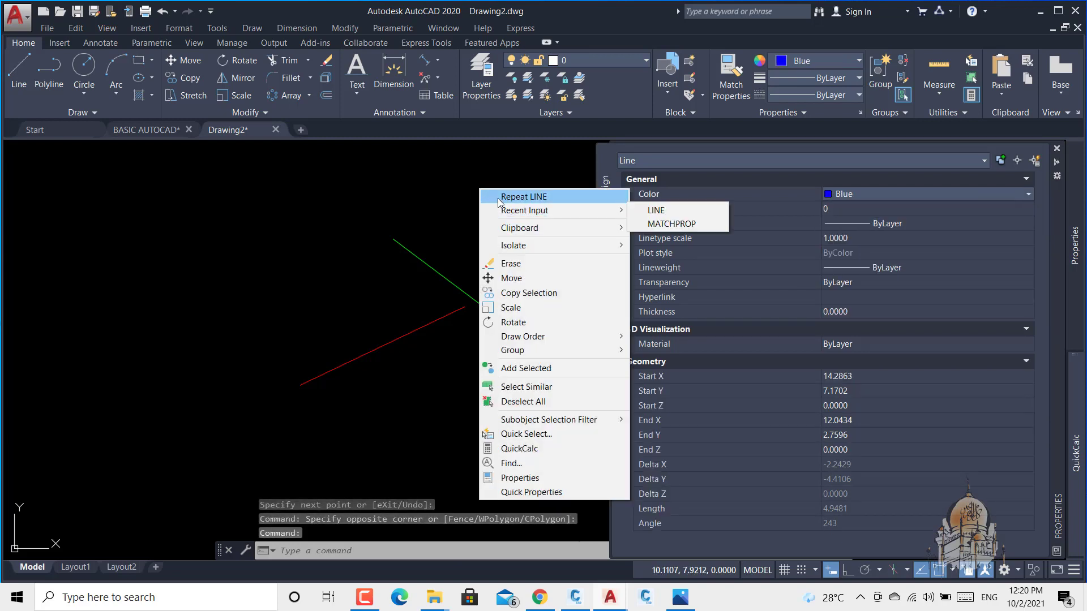
{"action": "left_click", "coordinate": [498, 197]}
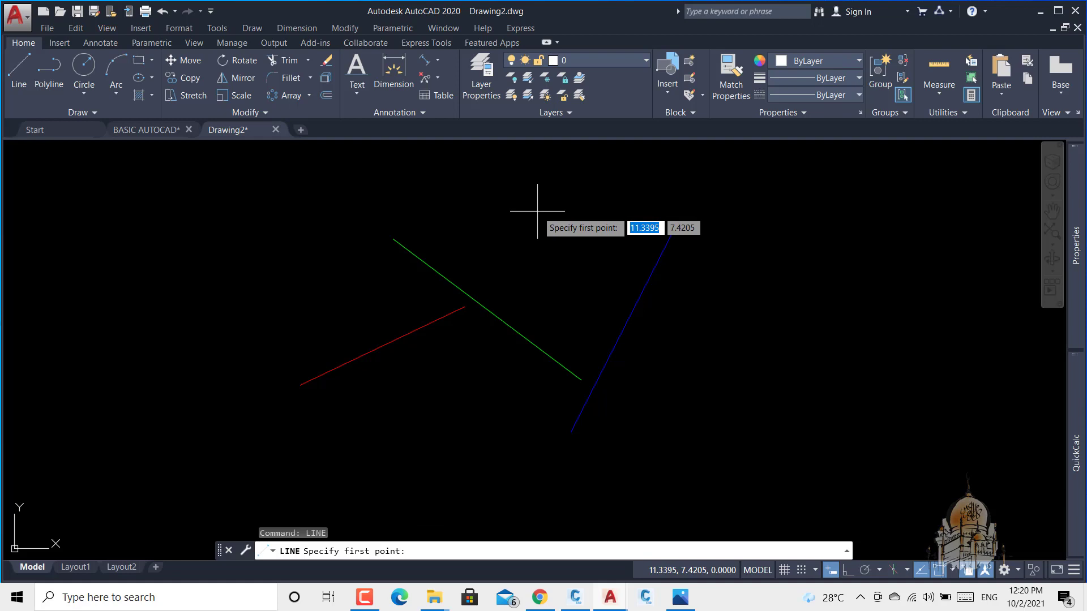
{"action": "key", "text": "Return"}
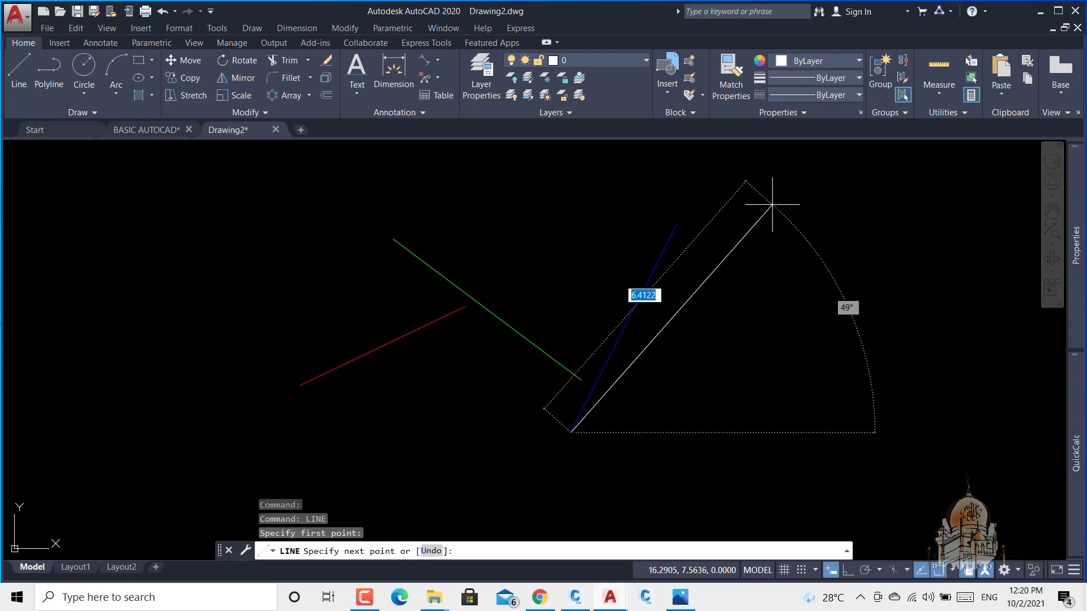
{"action": "right_click", "coordinate": [798, 225]}
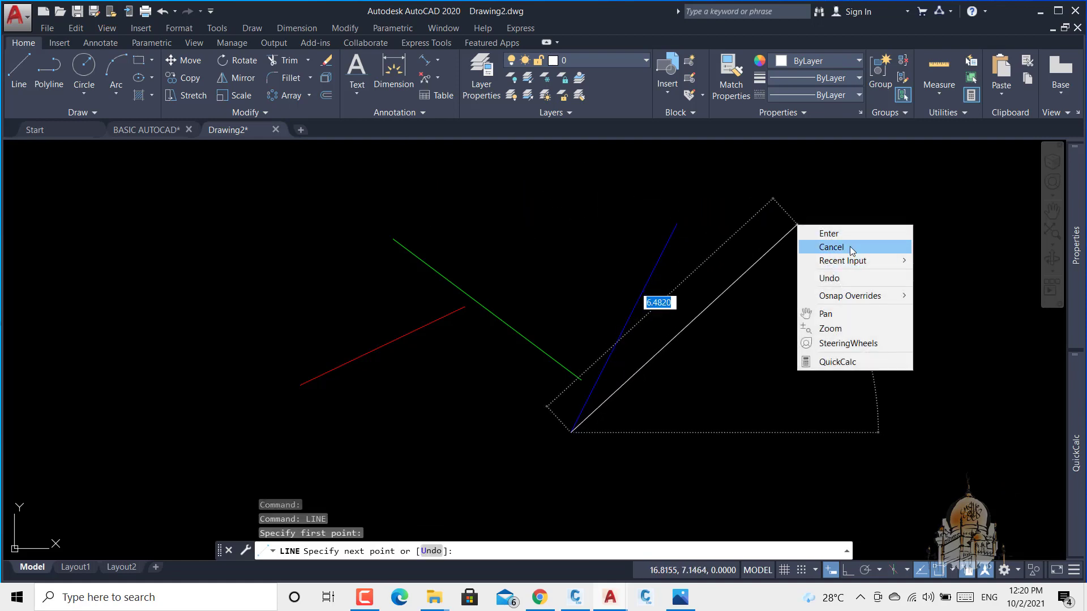
{"action": "left_click", "coordinate": [846, 244]}
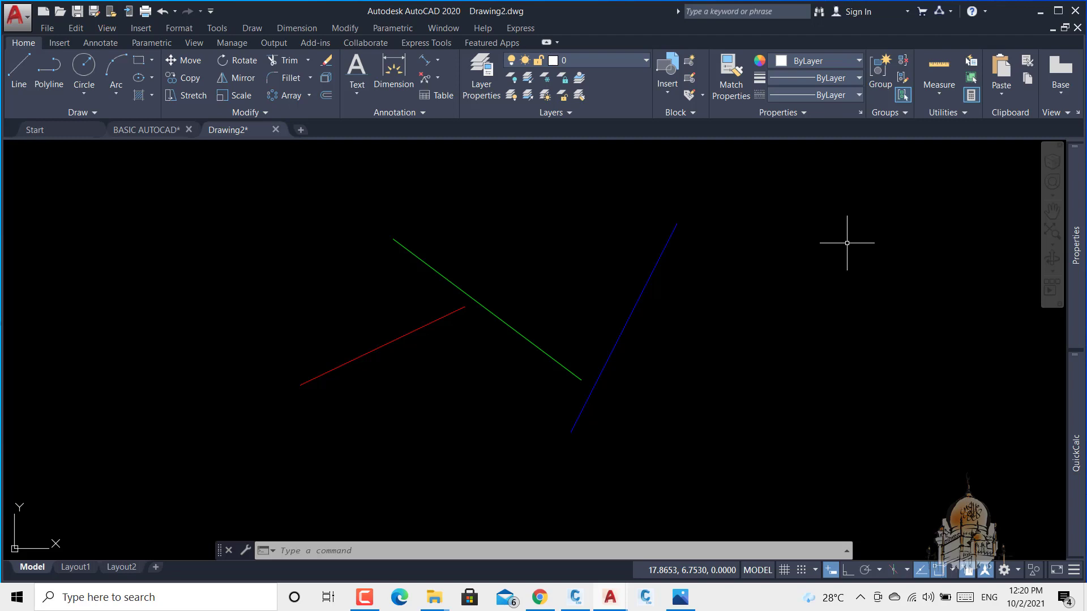
- Copy the blue line five times, spacing the parallel copies out to its right
{"action": "left_click", "coordinate": [664, 247]}
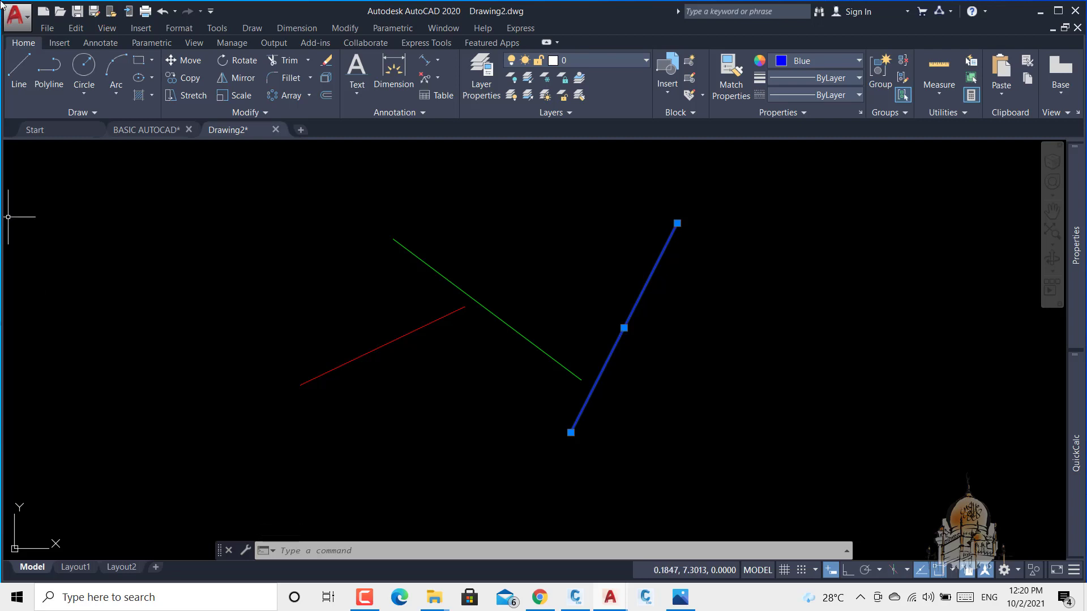
{"action": "type", "text": "co"}
{"action": "key", "text": "Return"}
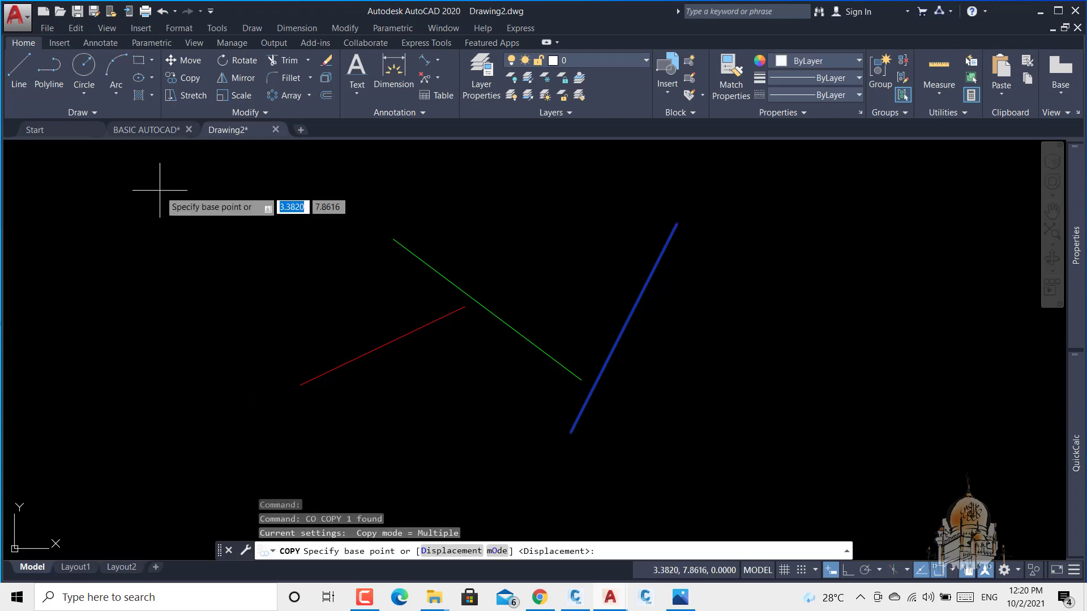
{"action": "scroll", "coordinate": [722, 321], "scroll_direction": "up", "scroll_amount": 2}
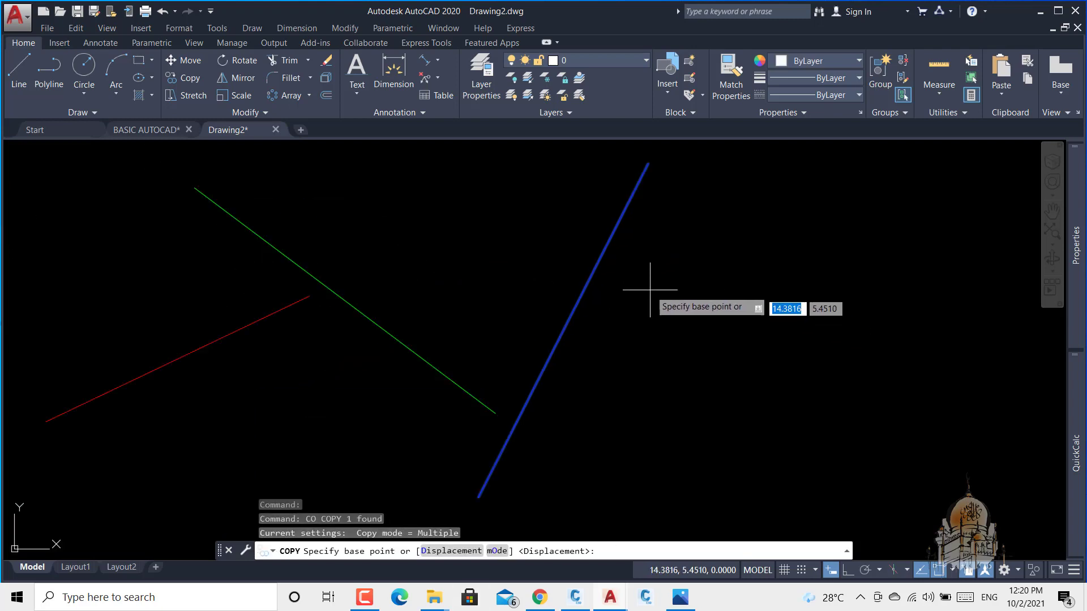
{"action": "left_click", "coordinate": [617, 269]}
{"action": "left_click", "coordinate": [657, 292]}
{"action": "left_click", "coordinate": [726, 333]}
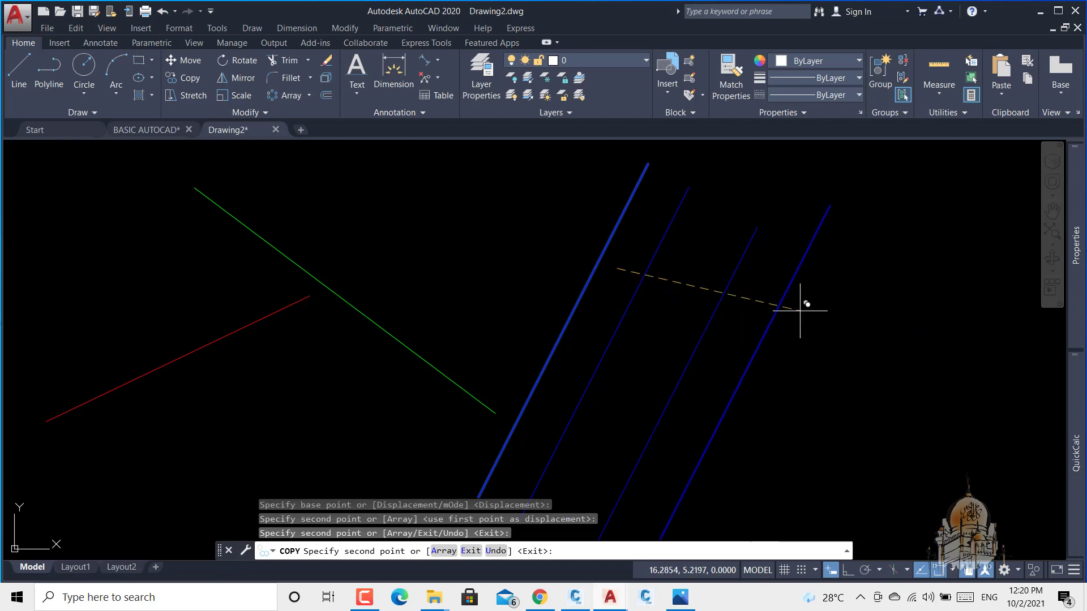
{"action": "left_click", "coordinate": [799, 311]}
{"action": "left_click", "coordinate": [898, 336]}
{"action": "left_click", "coordinate": [861, 300]}
{"action": "right_click", "coordinate": [863, 301]}
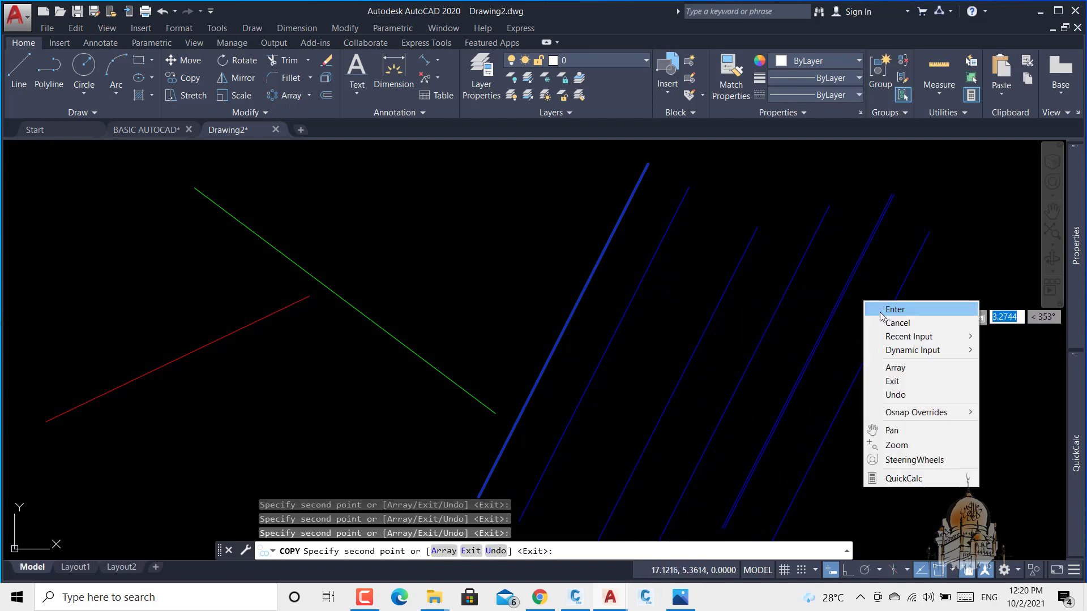
{"action": "left_click", "coordinate": [881, 315]}
- Copy the green line four times, placing the parallel copies above and to its right
{"action": "key", "text": "Return"}
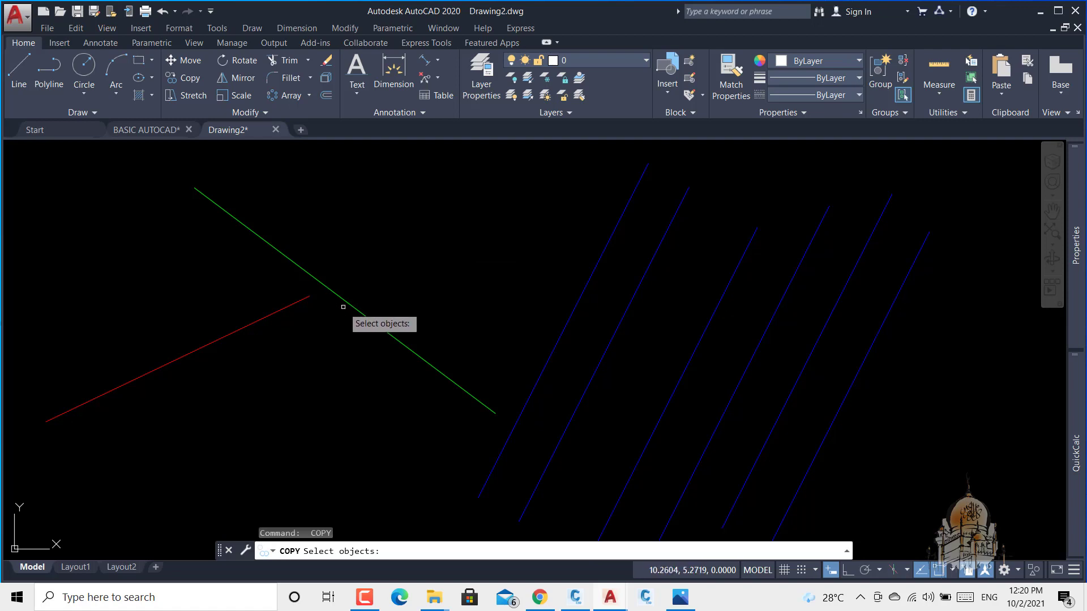
{"action": "left_click", "coordinate": [362, 314]}
{"action": "key", "text": "Return"}
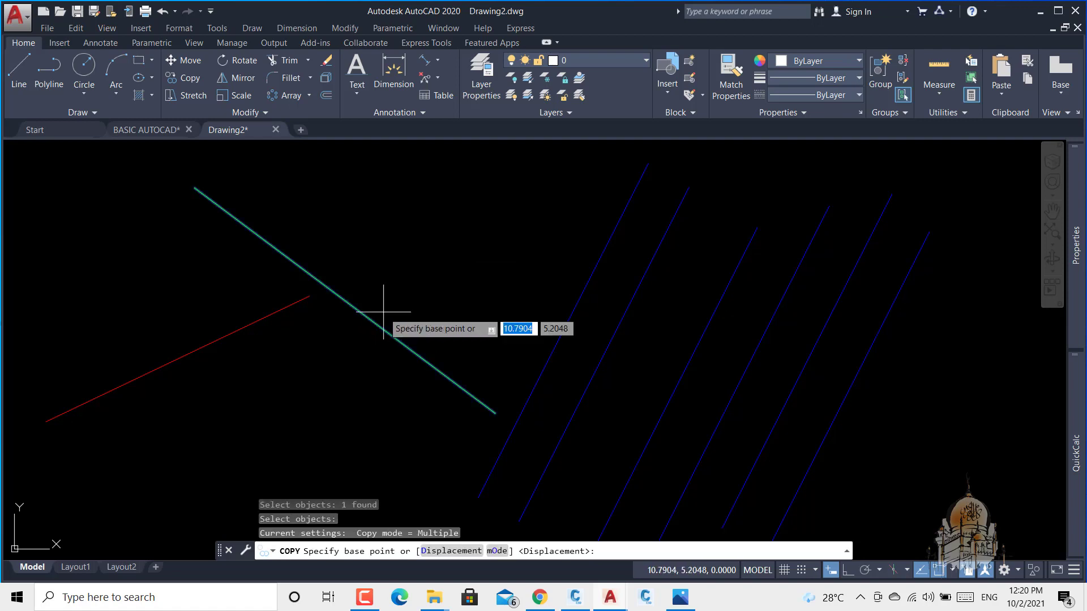
{"action": "left_click", "coordinate": [400, 311]}
{"action": "left_click", "coordinate": [437, 274]}
{"action": "left_click", "coordinate": [474, 242]}
{"action": "left_click", "coordinate": [524, 225]}
{"action": "left_click", "coordinate": [599, 264]}
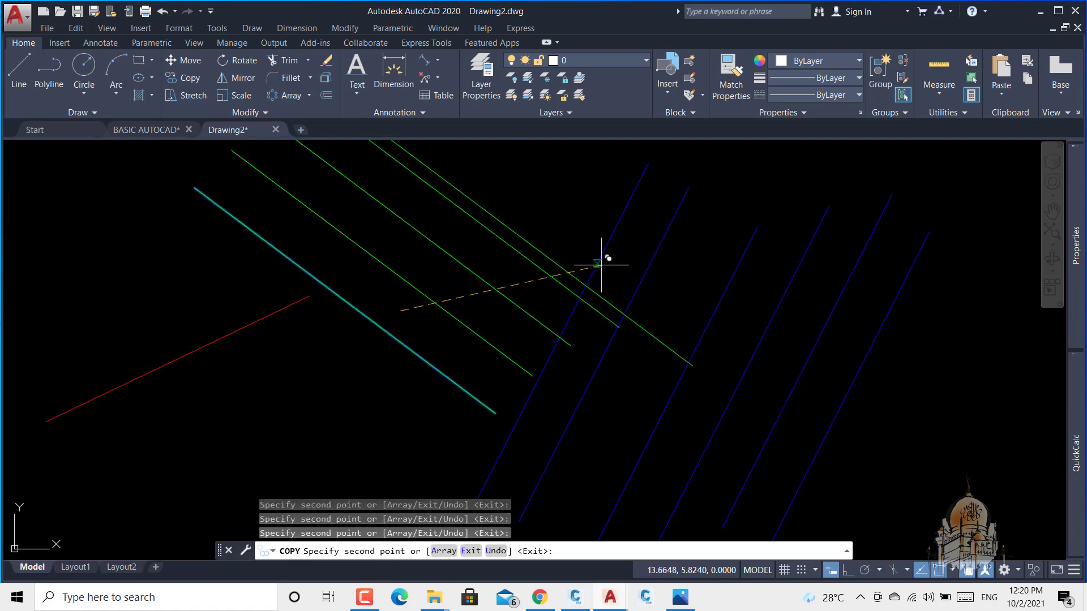
{"action": "key", "text": "Return"}
{"action": "scroll", "coordinate": [606, 235], "scroll_direction": "down", "scroll_amount": 4}
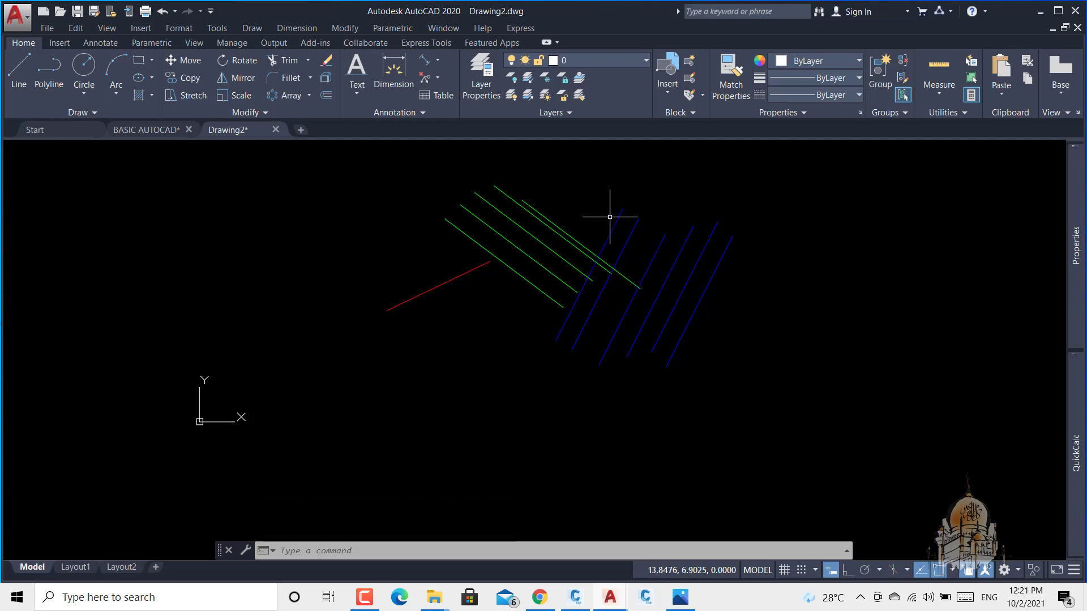
- Try to pick out the blue lines with Select Similar based on the rightmost one, and clear the selection
{"action": "left_click", "coordinate": [843, 212]}
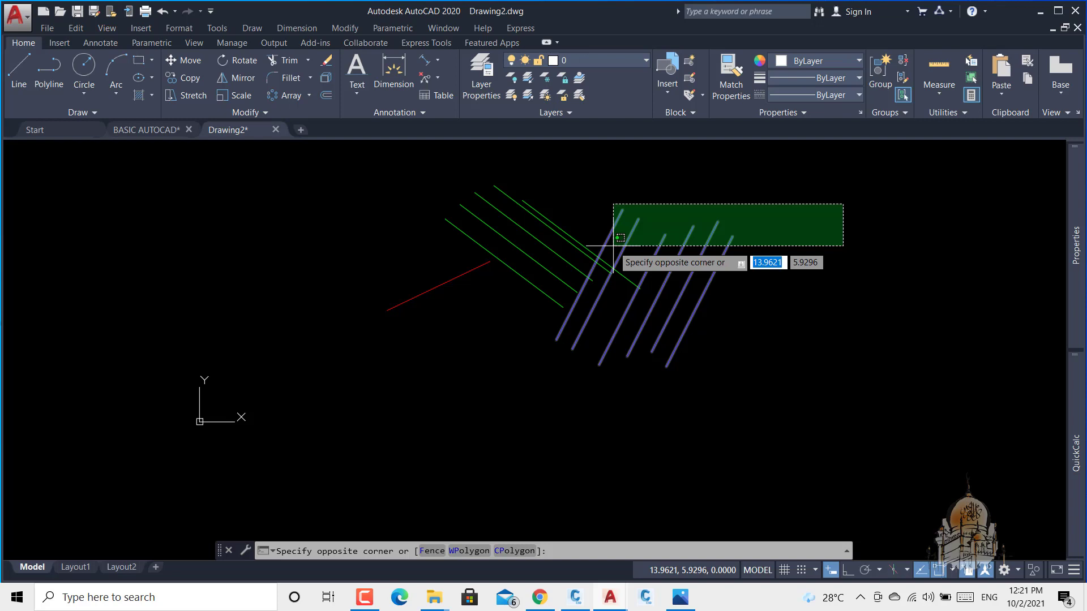
{"action": "key", "text": "Escape"}
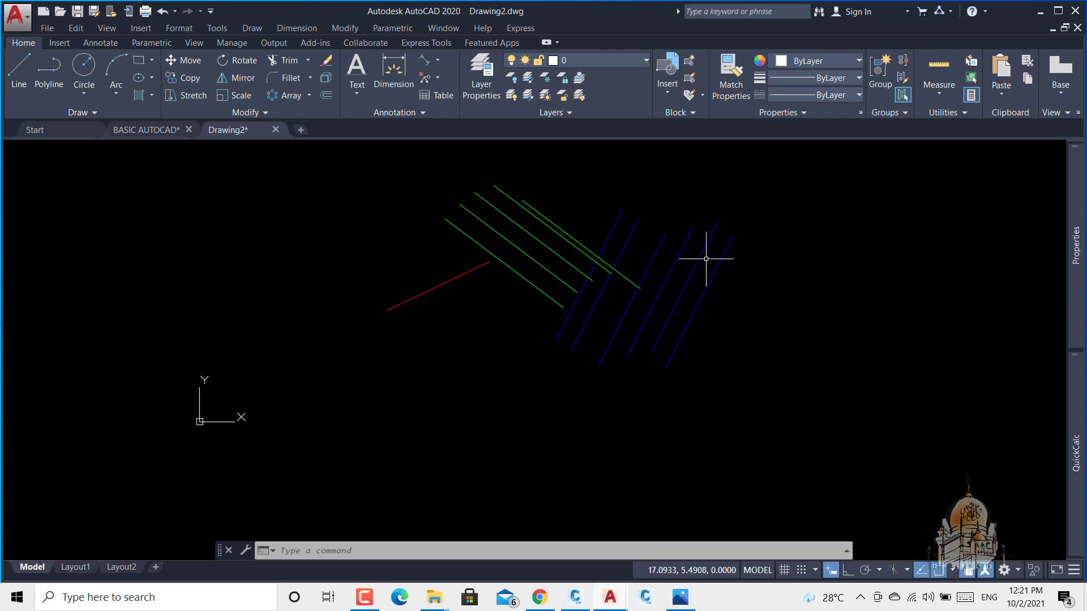
{"action": "left_click", "coordinate": [725, 249]}
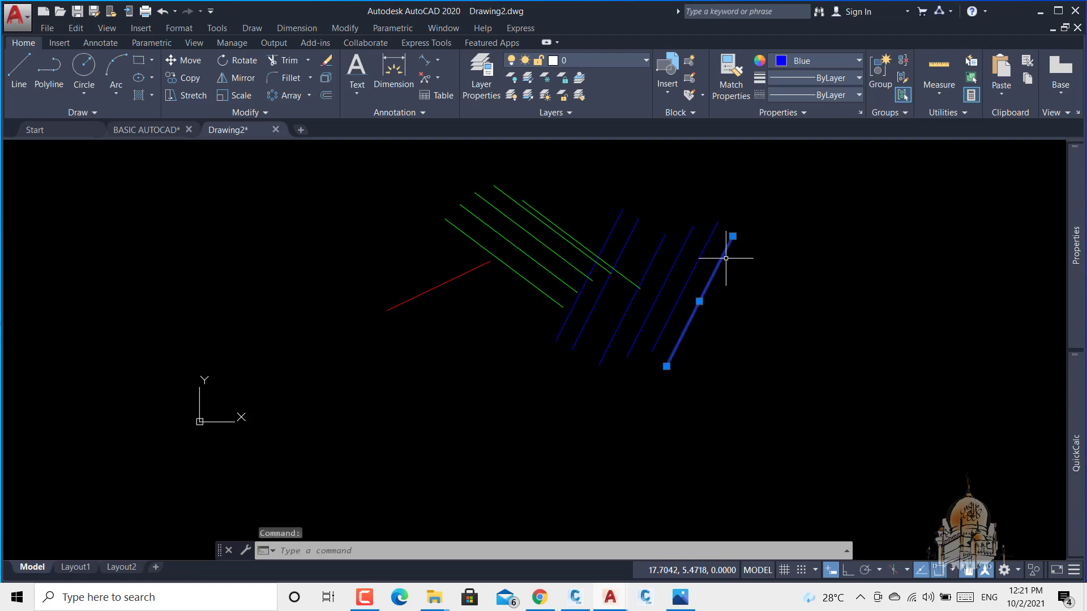
{"action": "right_click", "coordinate": [779, 228]}
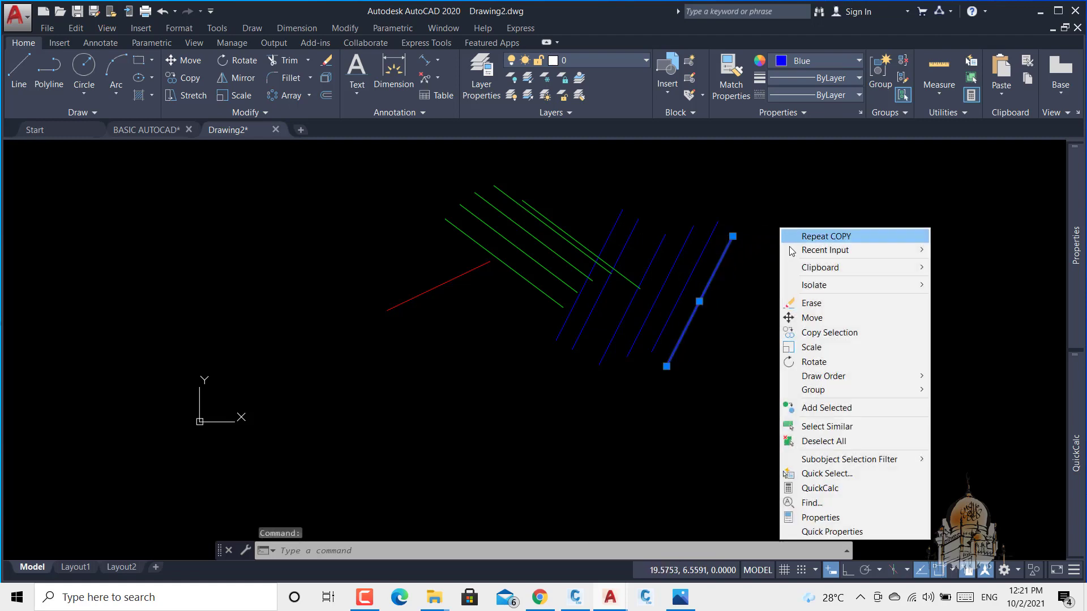
{"action": "left_click", "coordinate": [822, 427]}
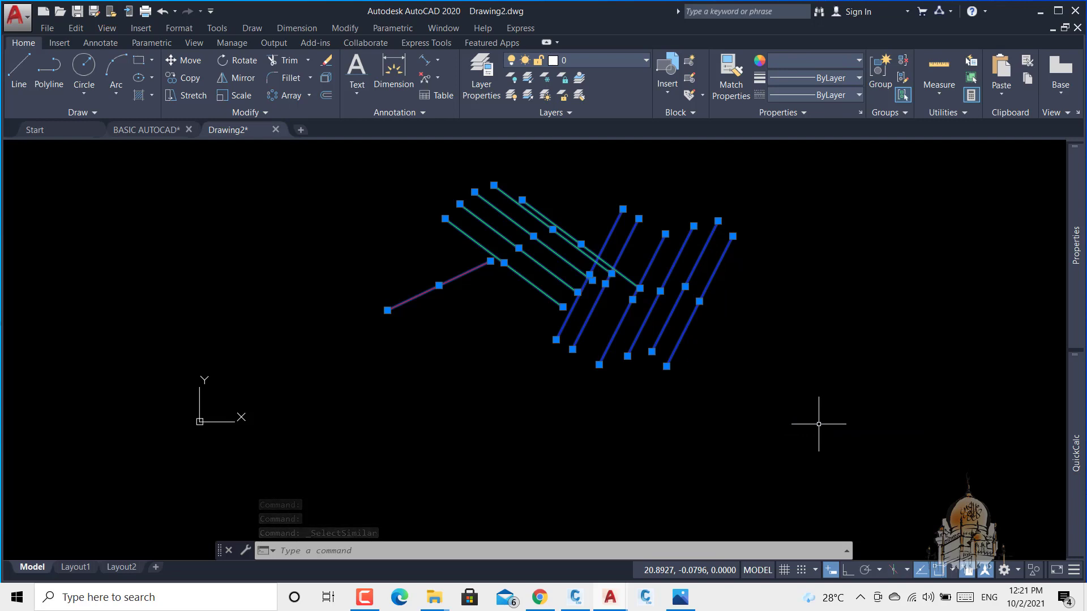
{"action": "key", "text": "Escape"}
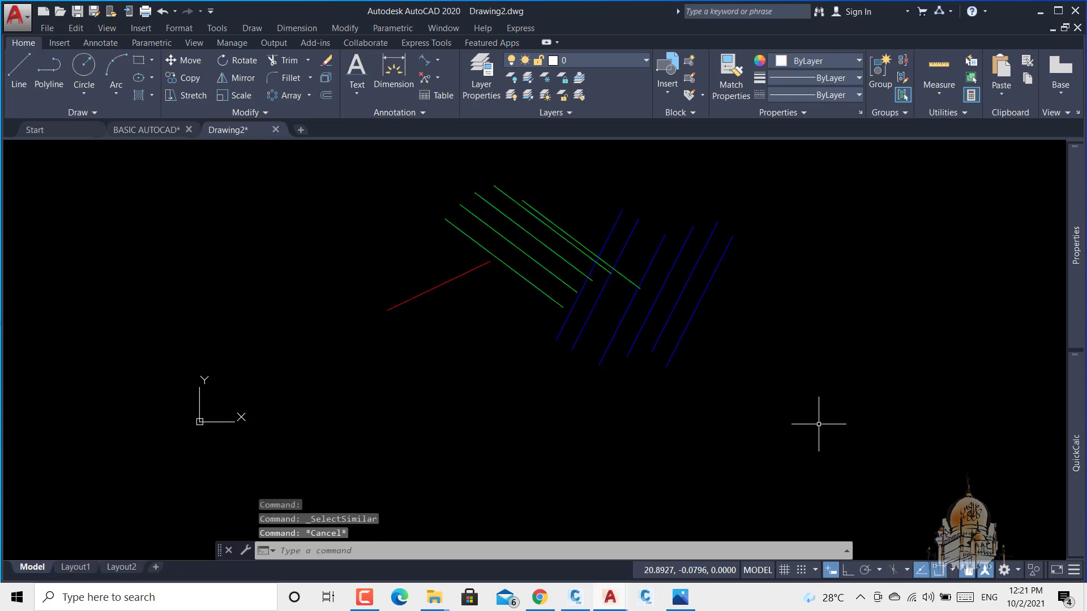
- Enlarge the Layer Properties Manager and add three new layers to the drawing
{"action": "left_click", "coordinate": [480, 79]}
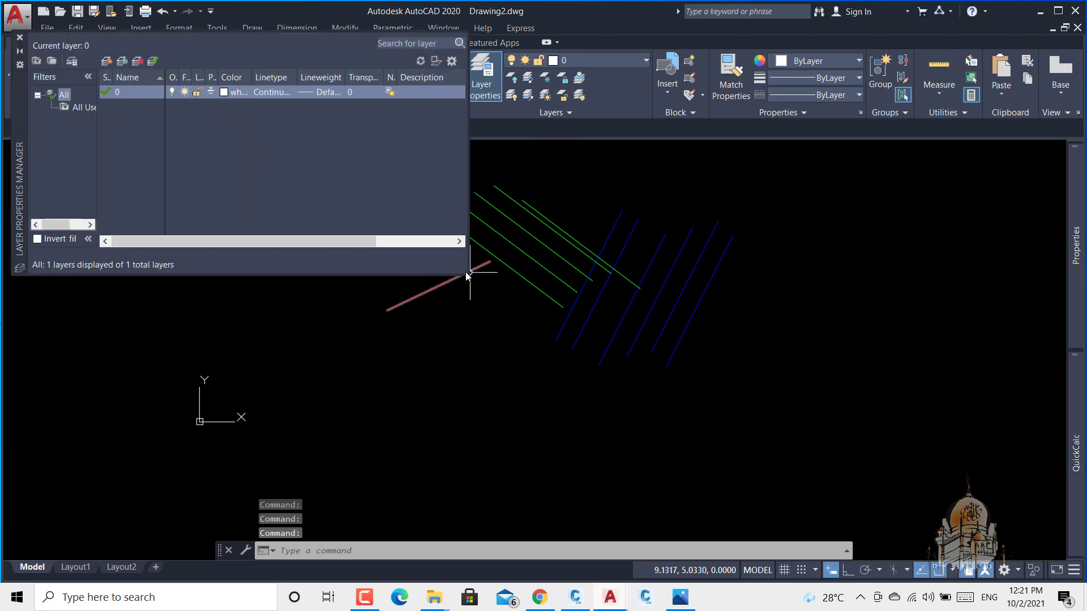
{"action": "left_click_drag", "start_coordinate": [470, 276], "coordinate": [870, 509]}
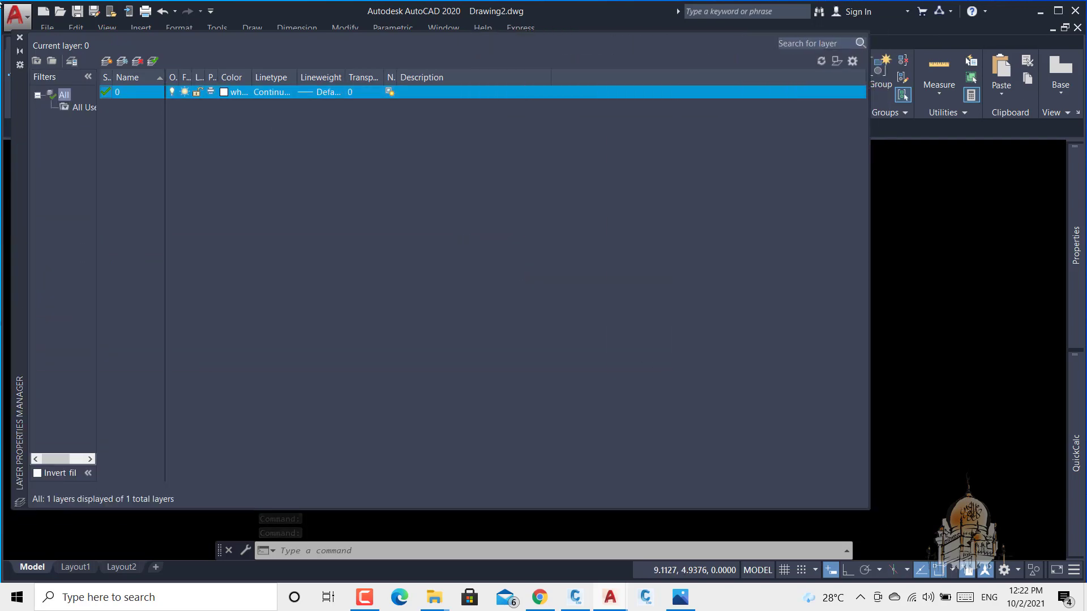
{"action": "left_click", "coordinate": [107, 60]}
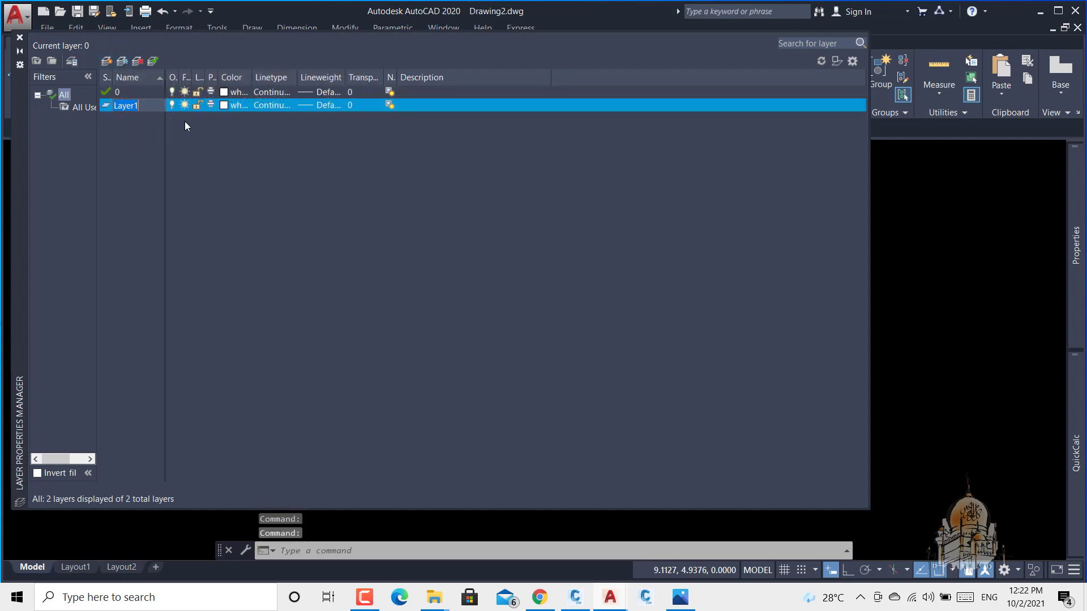
{"action": "left_click", "coordinate": [106, 63]}
{"action": "left_click", "coordinate": [105, 62]}
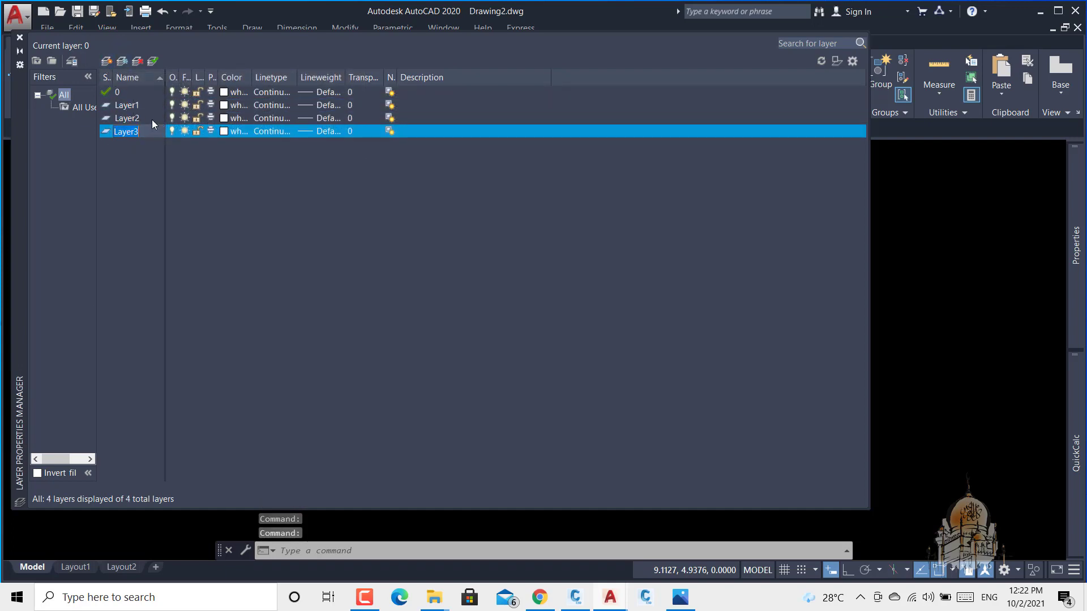
- Rename Layer1 as RED and Layer2 as GREEN
{"action": "left_click", "coordinate": [141, 110]}
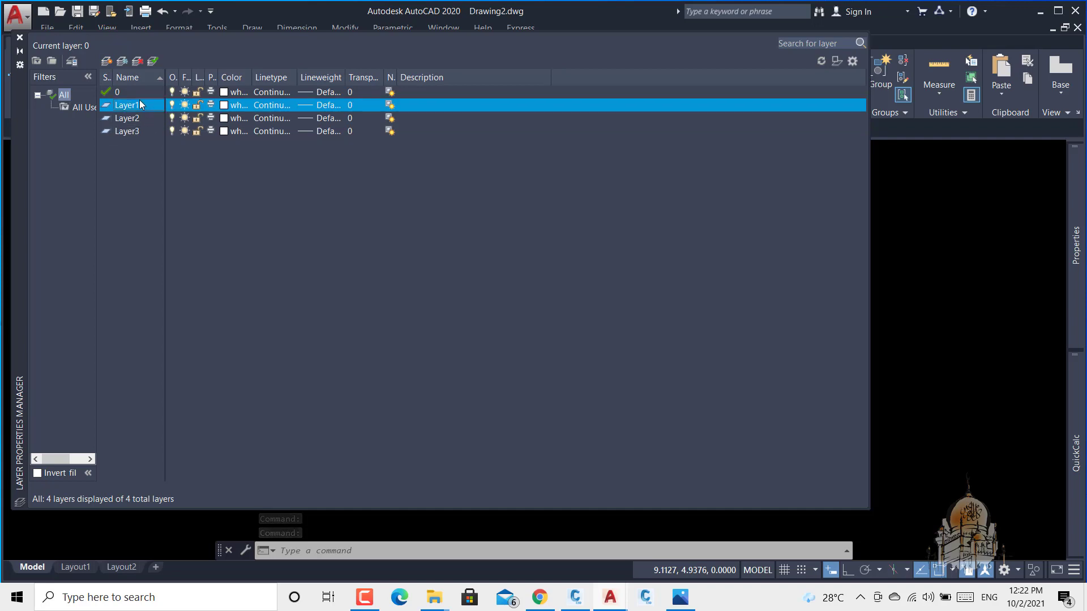
{"action": "left_click", "coordinate": [134, 104]}
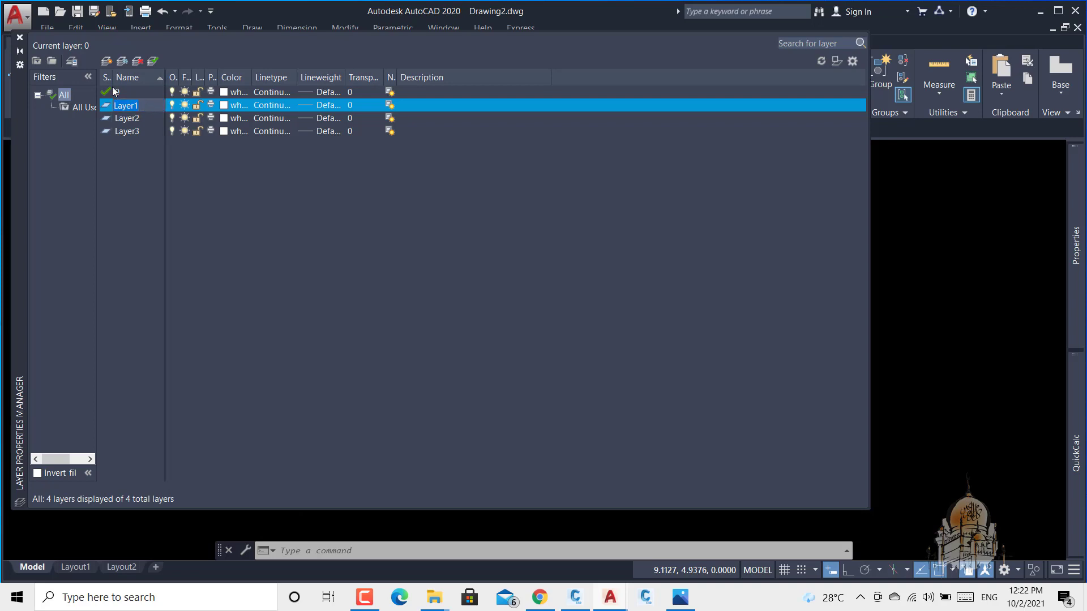
{"action": "left_click", "coordinate": [147, 118]}
{"action": "left_click", "coordinate": [148, 117]}
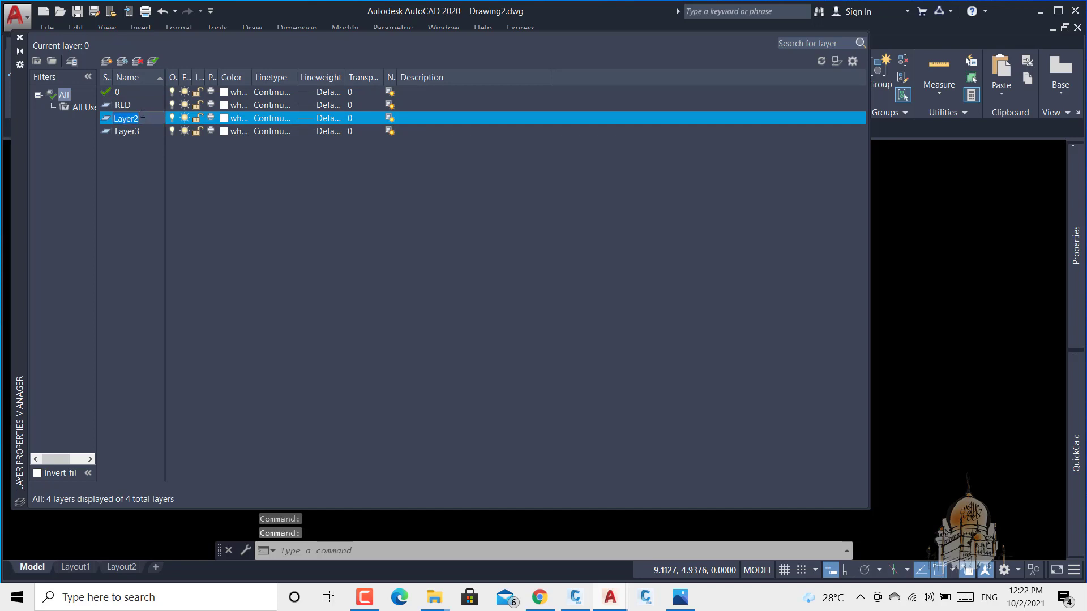
{"action": "type", "text": "GREEN"}
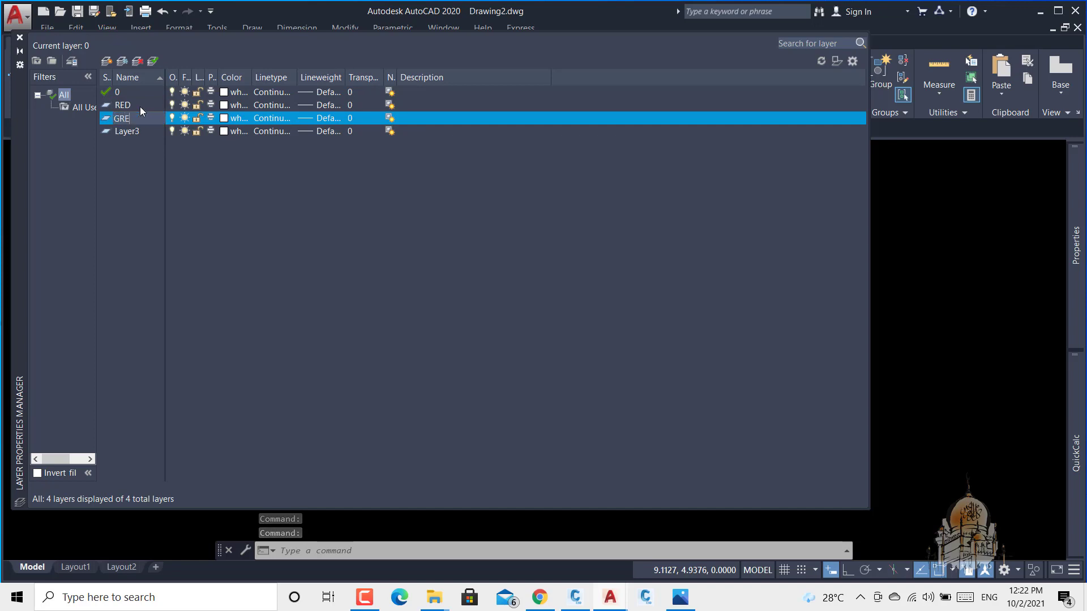
- Make Layer3 the current layer and rename it BLU, closing the layer manager when done
{"action": "left_click", "coordinate": [141, 130]}
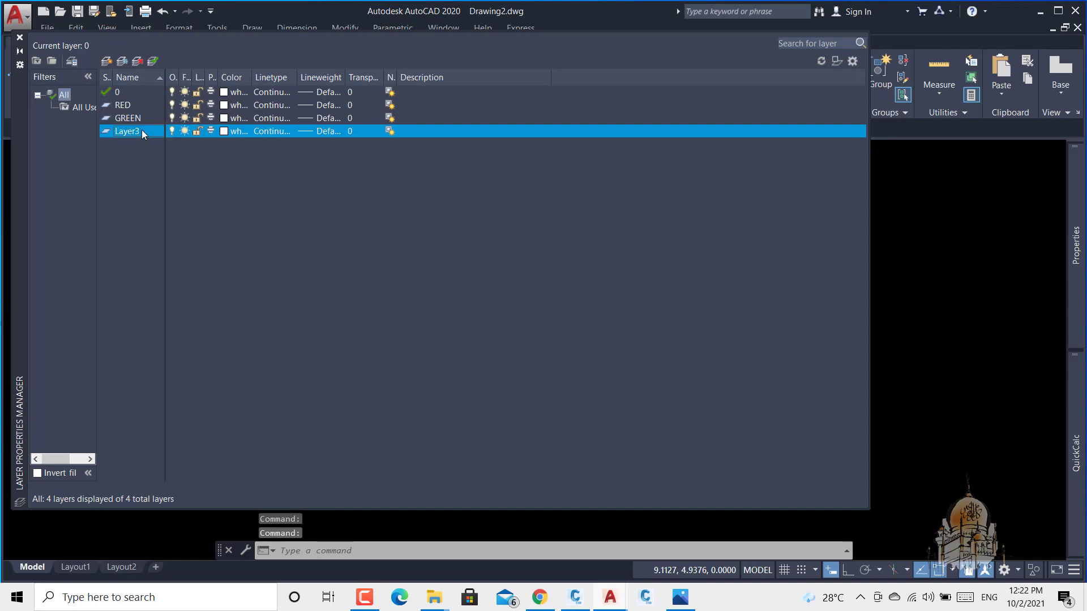
{"action": "double_click", "coordinate": [141, 130]}
{"action": "left_click", "coordinate": [143, 131]}
{"action": "type", "text": "B"}
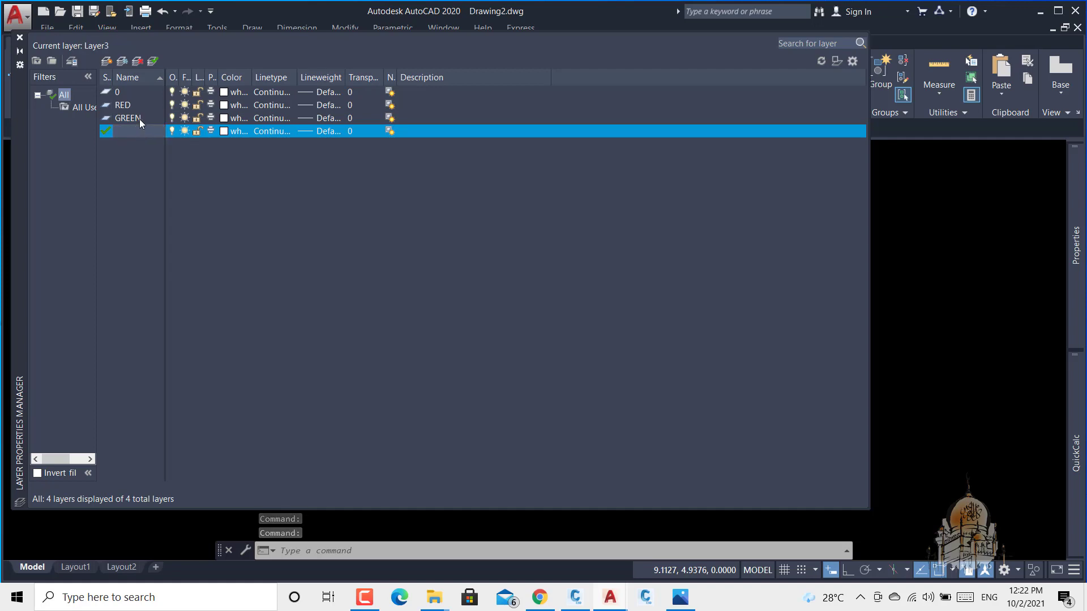
{"action": "type", "text": "LU"}
{"action": "key", "text": "Return"}
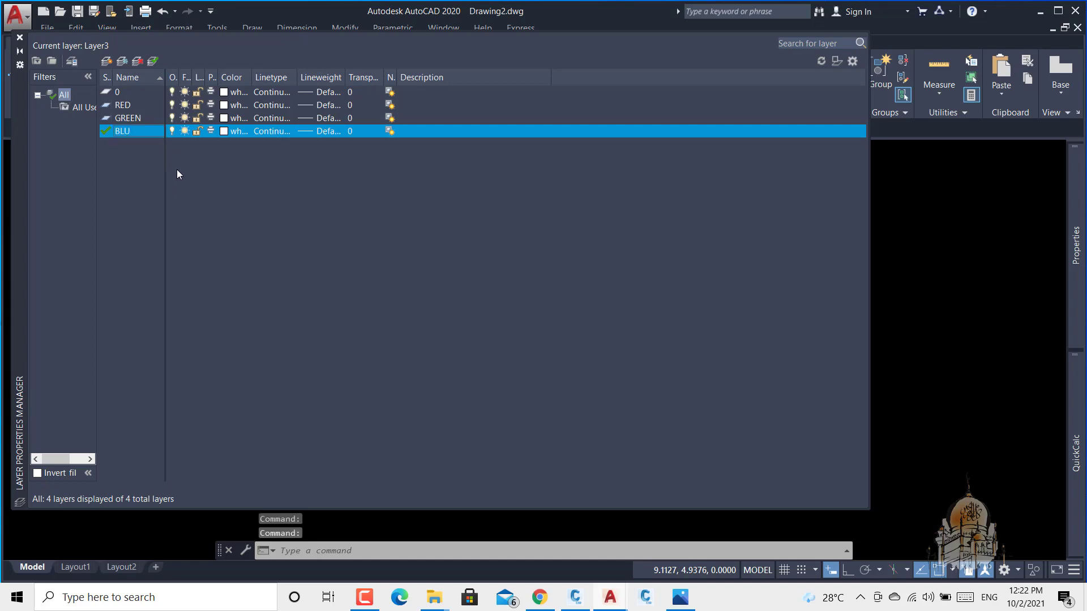
{"action": "left_click", "coordinate": [20, 38]}
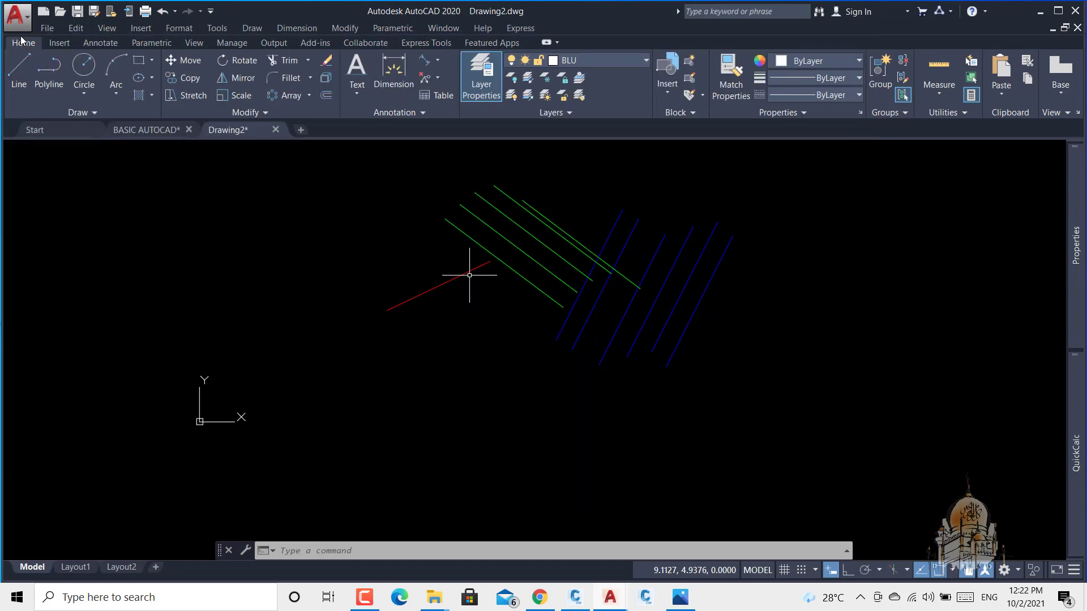
- Set the BLU layer's color to blue
{"action": "left_click", "coordinate": [601, 61]}
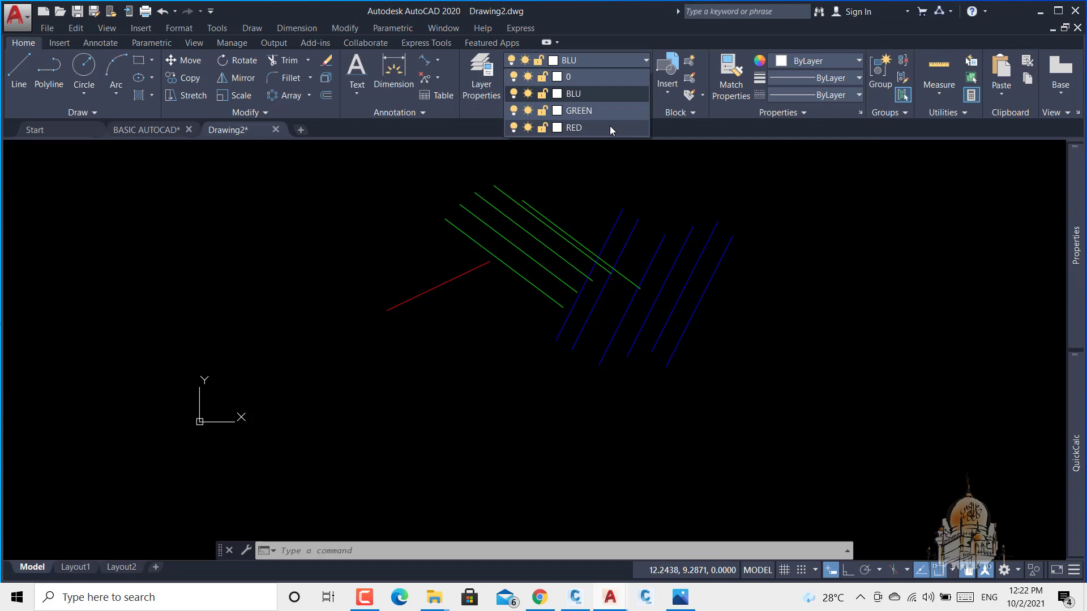
{"action": "left_click", "coordinate": [561, 93]}
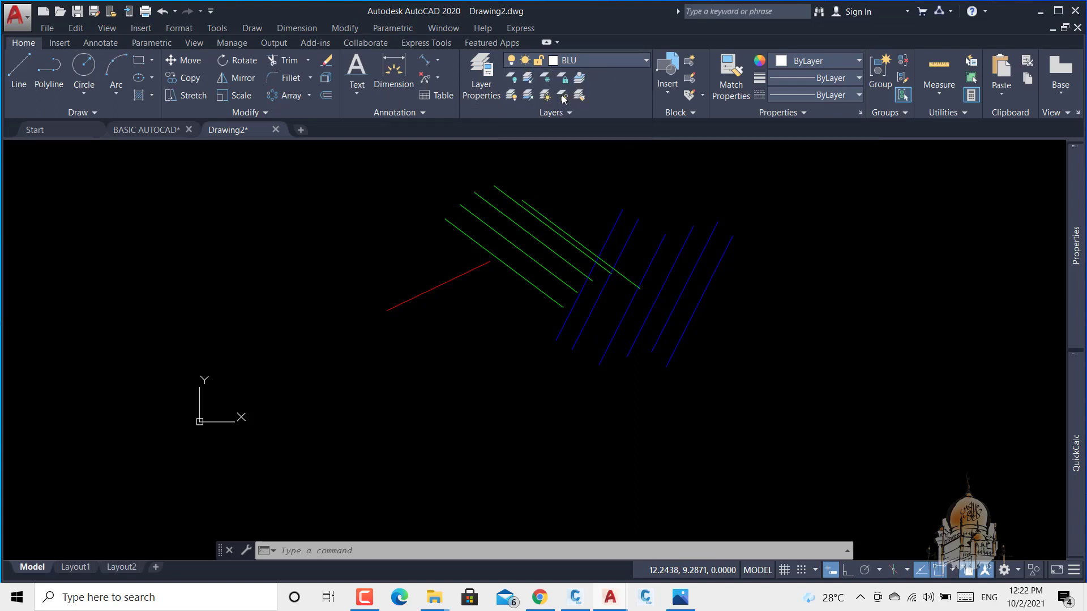
{"action": "left_click", "coordinate": [486, 327]}
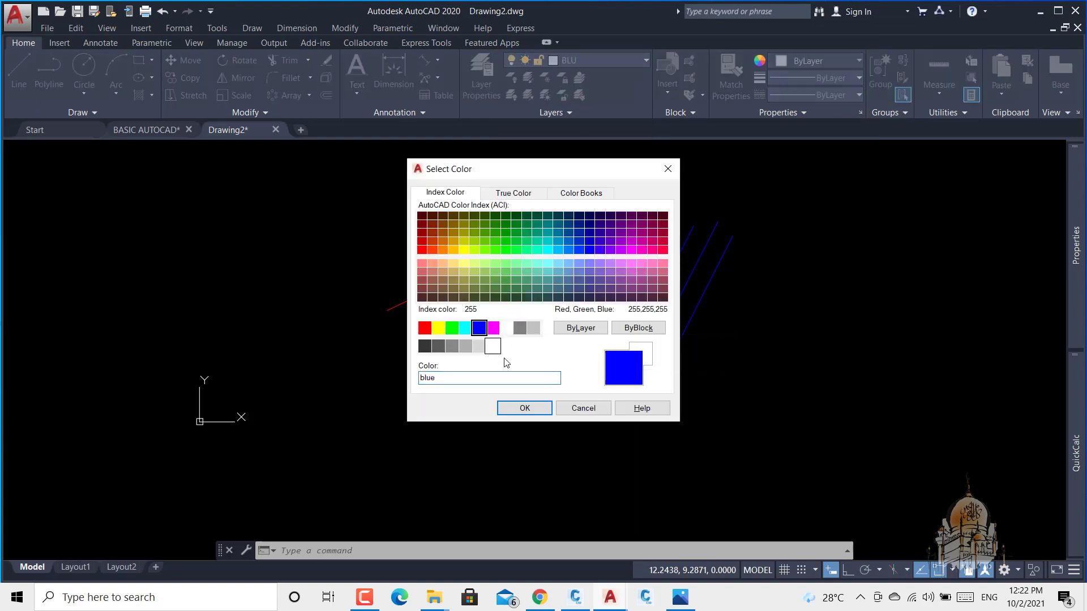
{"action": "left_click", "coordinate": [524, 408]}
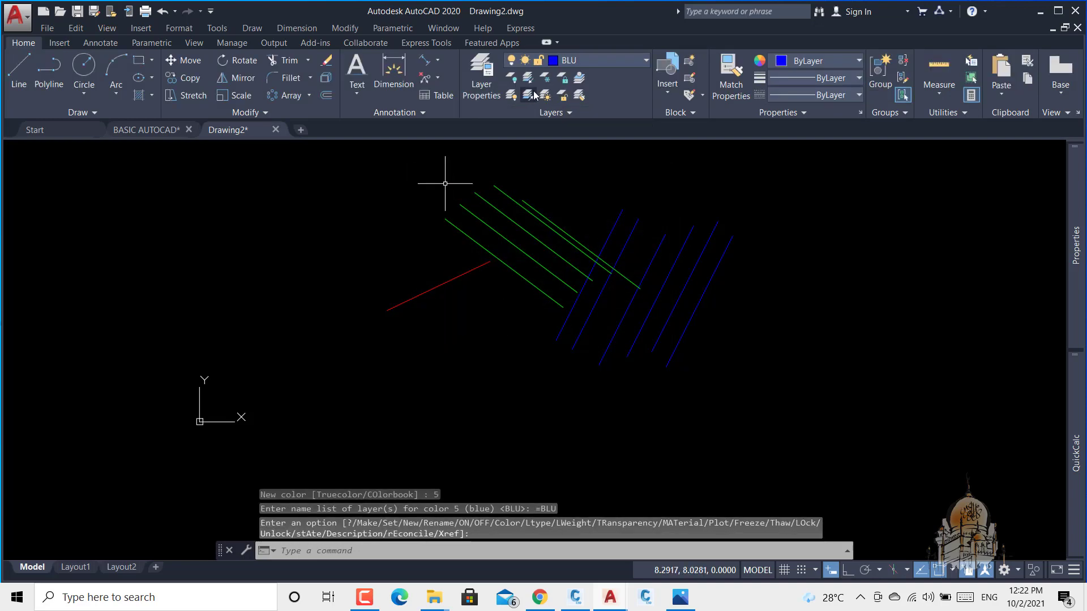
- Set the GREEN layer's color to green from the color index palette
{"action": "left_click", "coordinate": [602, 63]}
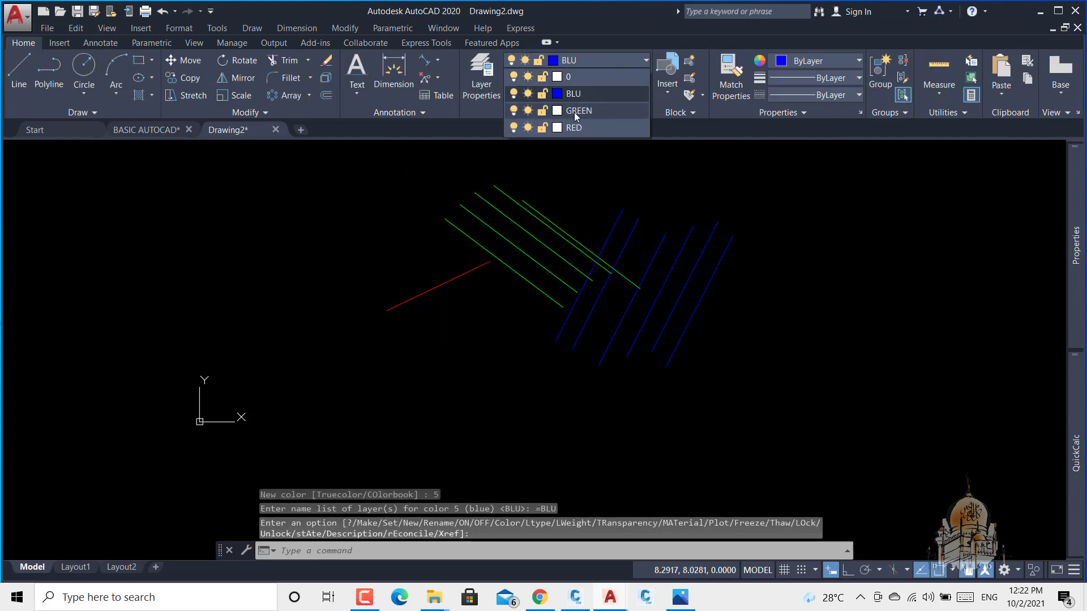
{"action": "left_click", "coordinate": [557, 110]}
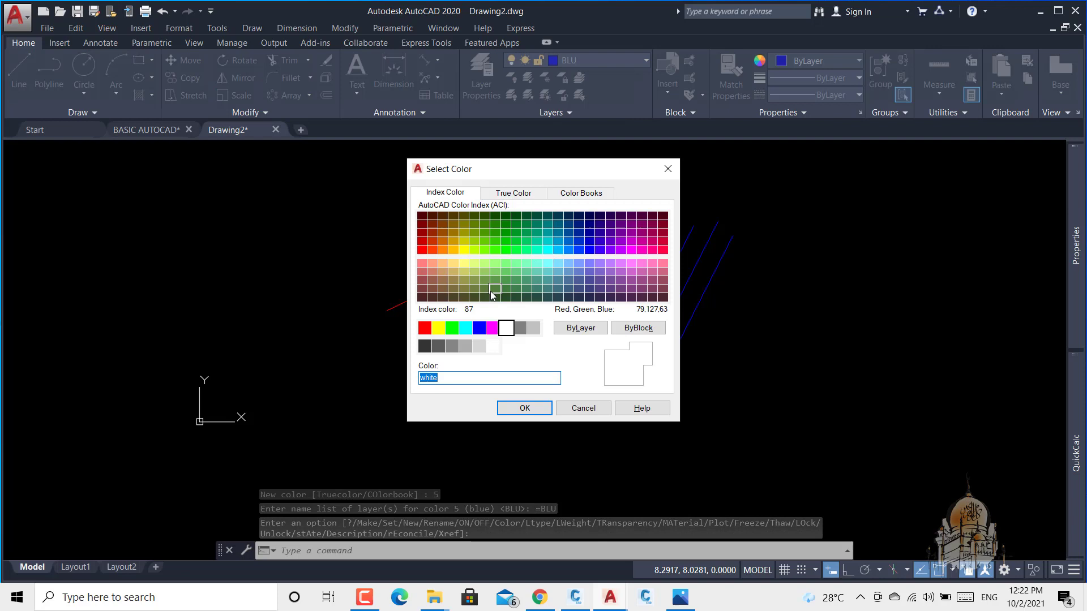
{"action": "left_click", "coordinate": [451, 328]}
{"action": "left_click", "coordinate": [525, 408]}
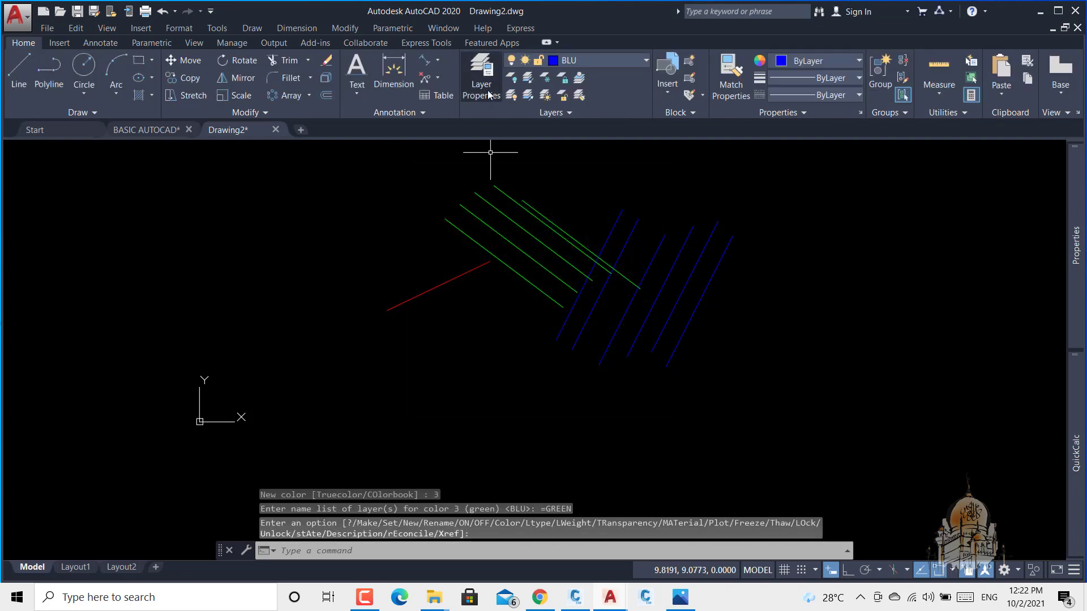
- Make RED the current layer and set its layer color to red
{"action": "left_click", "coordinate": [588, 66]}
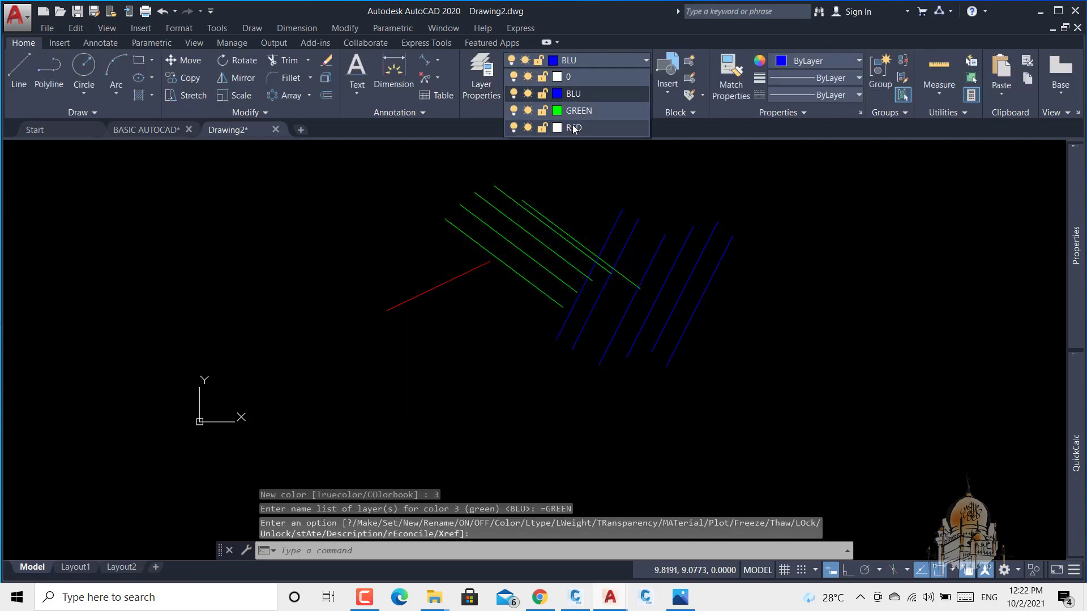
{"action": "left_click", "coordinate": [564, 124]}
{"action": "left_click", "coordinate": [575, 60]}
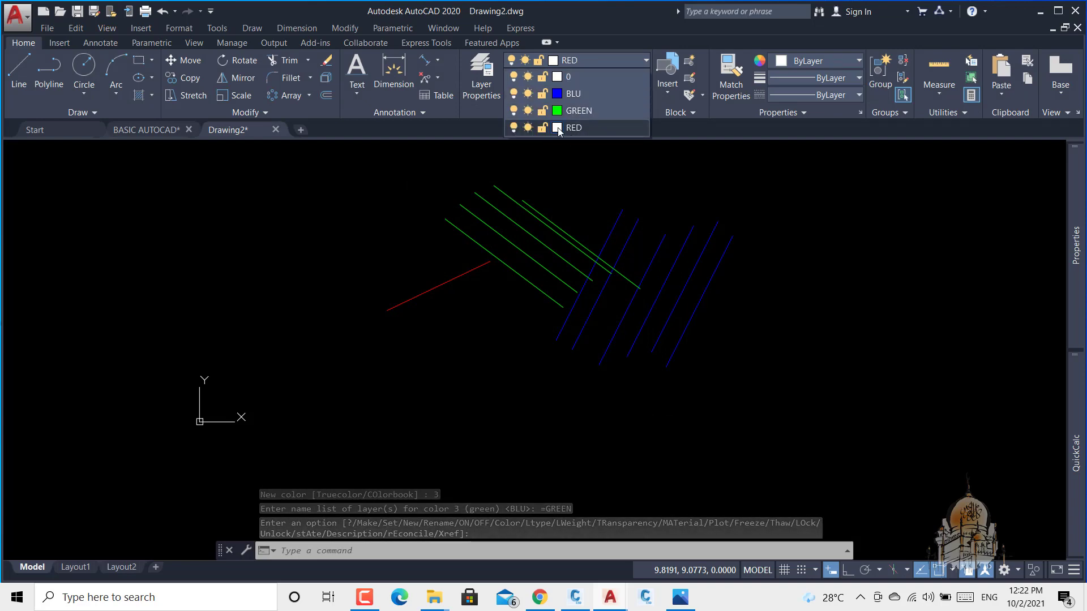
{"action": "left_click", "coordinate": [551, 133]}
{"action": "left_click", "coordinate": [425, 328]}
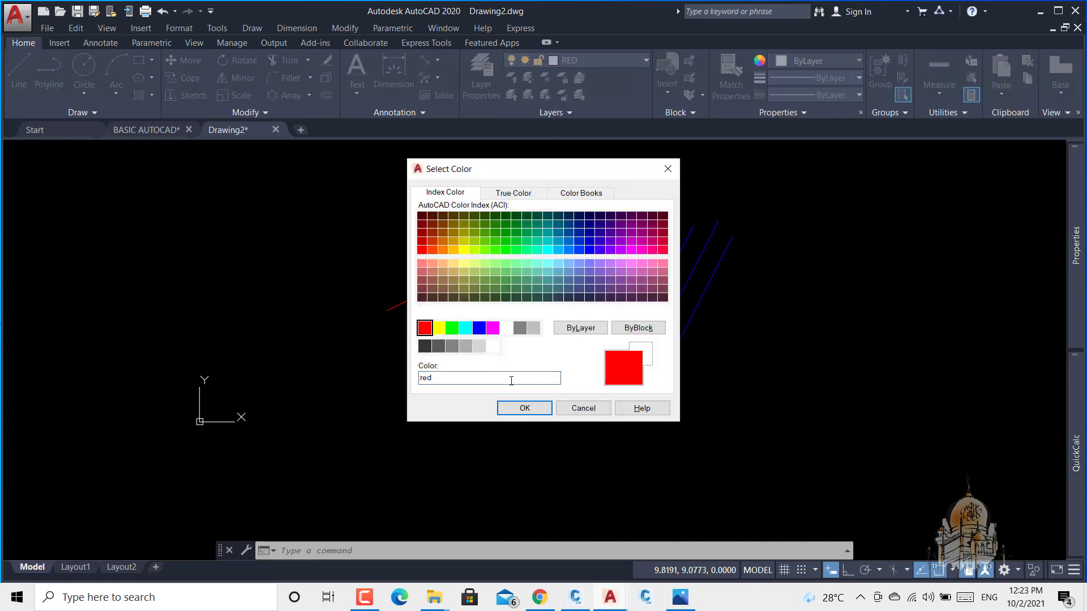
{"action": "left_click", "coordinate": [525, 409]}
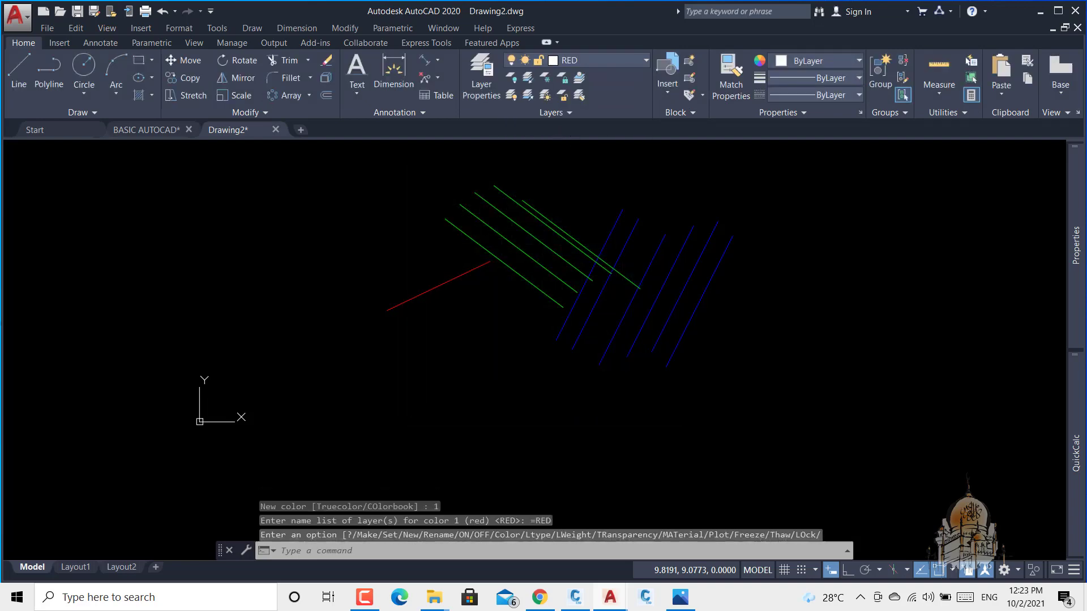
- Switch the current layer to BLU and from there to GREEN
{"action": "left_click", "coordinate": [599, 63]}
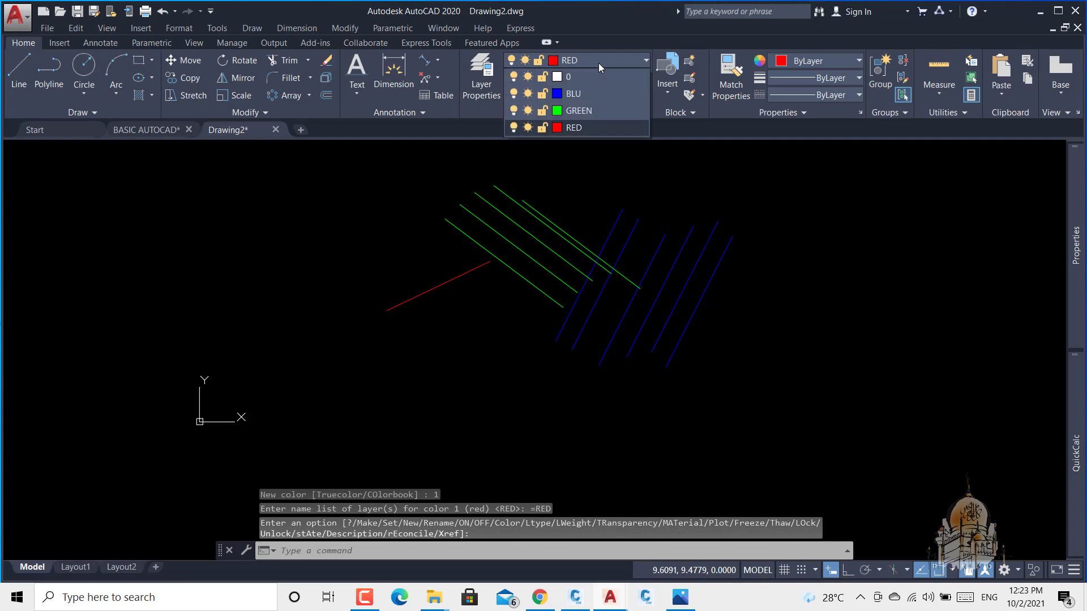
{"action": "left_click", "coordinate": [571, 97]}
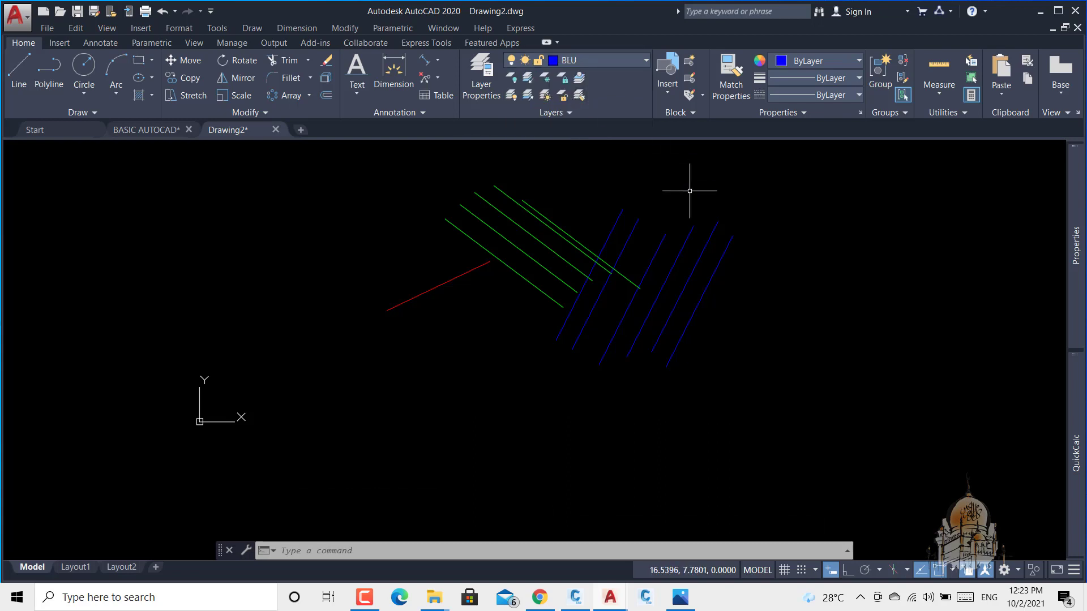
{"action": "left_click", "coordinate": [605, 61]}
{"action": "left_click", "coordinate": [583, 110]}
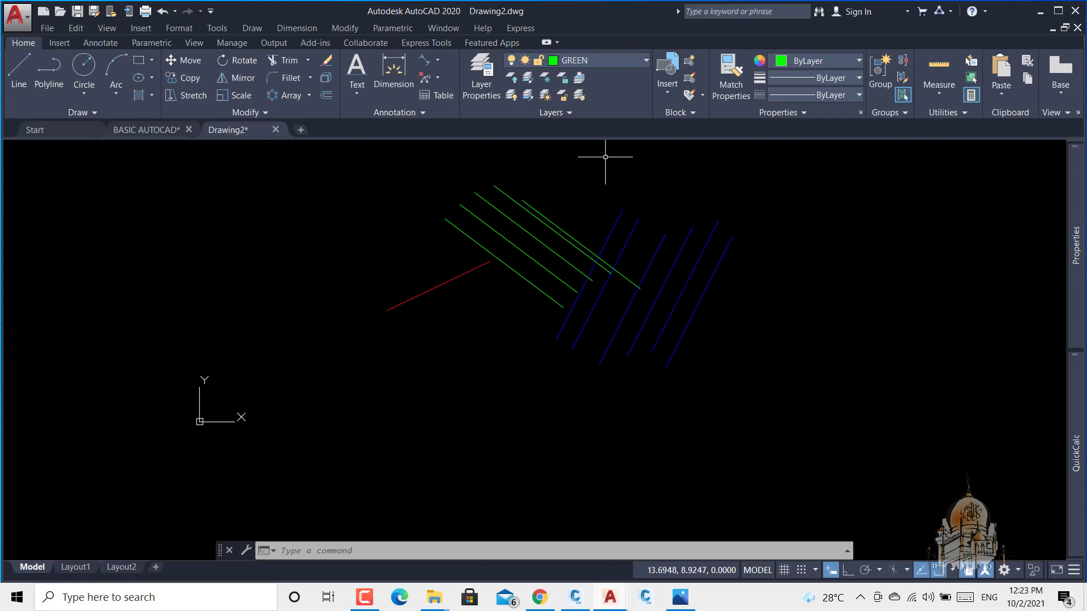
- Move all six blue lines onto the BLU layer, then select one of them to check its layer and clear the selection
{"action": "left_click", "coordinate": [792, 220]}
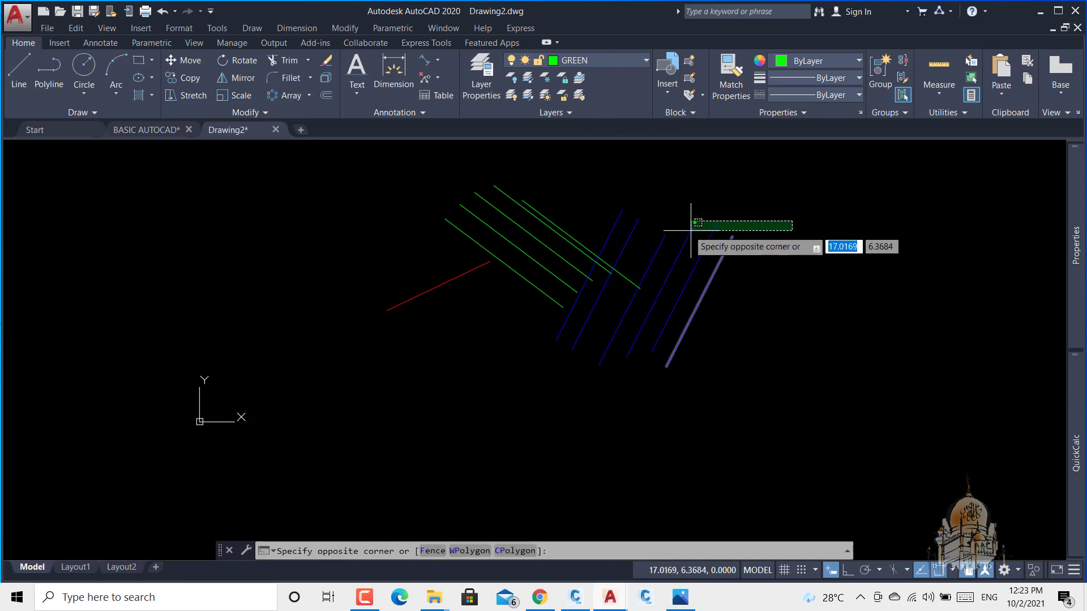
{"action": "left_click", "coordinate": [655, 234]}
{"action": "left_click", "coordinate": [643, 195]}
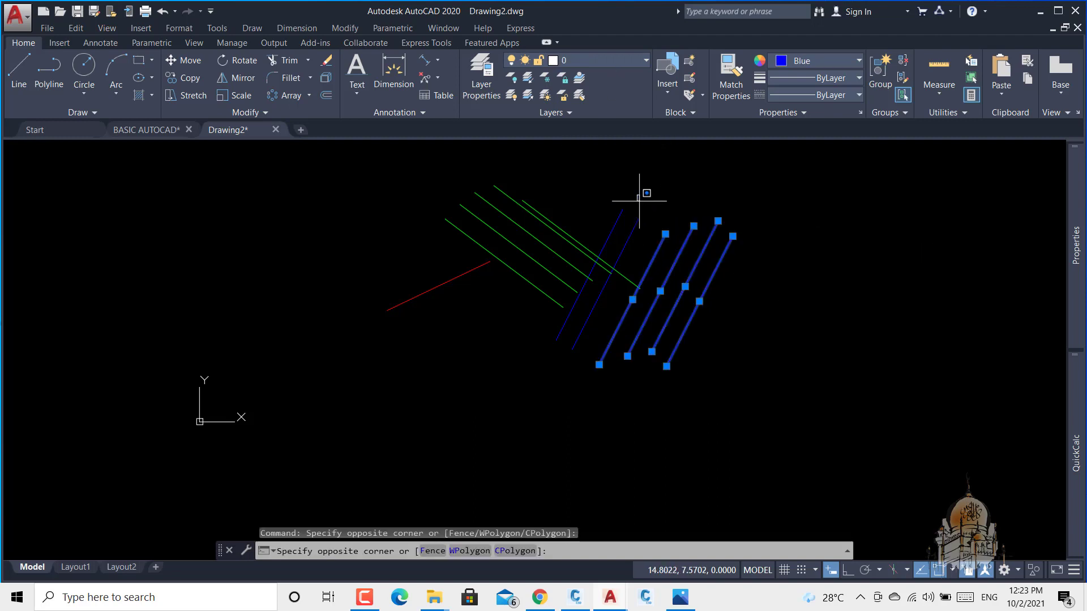
{"action": "left_click", "coordinate": [611, 236]}
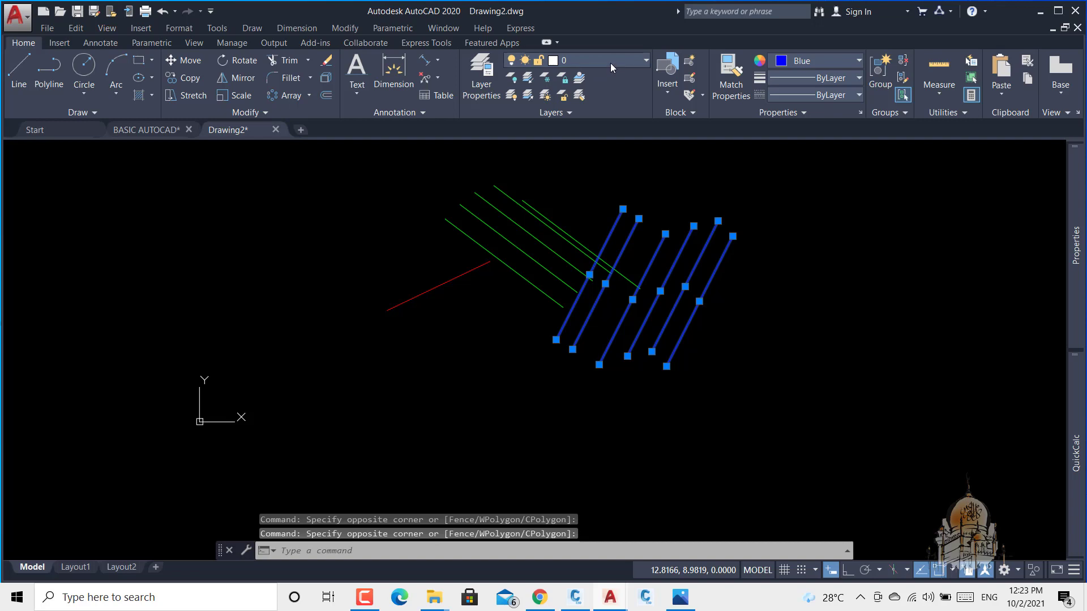
{"action": "left_click", "coordinate": [610, 62]}
{"action": "left_click", "coordinate": [582, 95]}
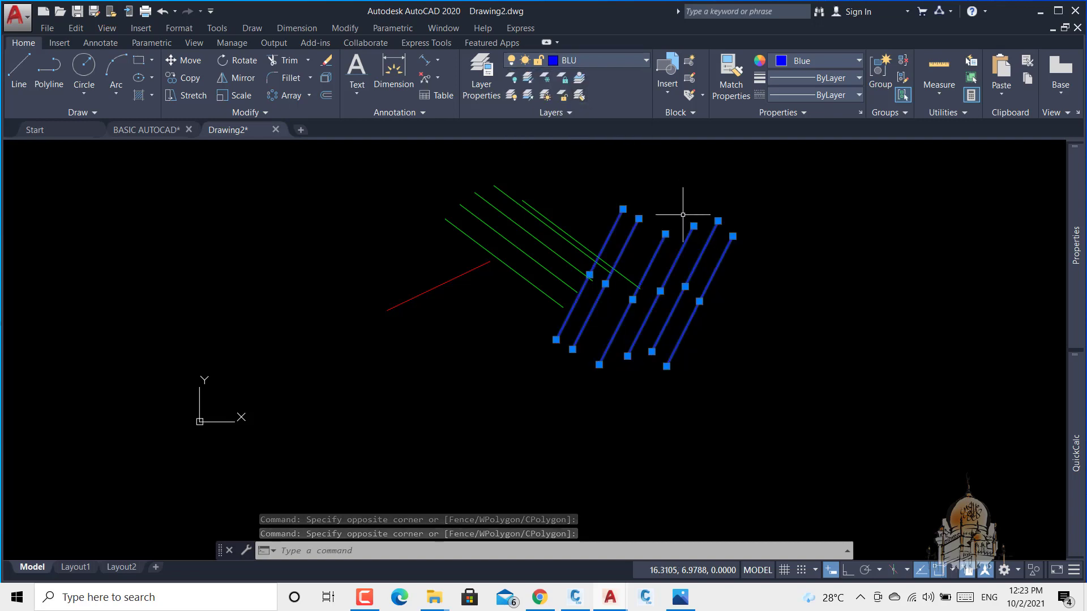
{"action": "key", "text": "Escape"}
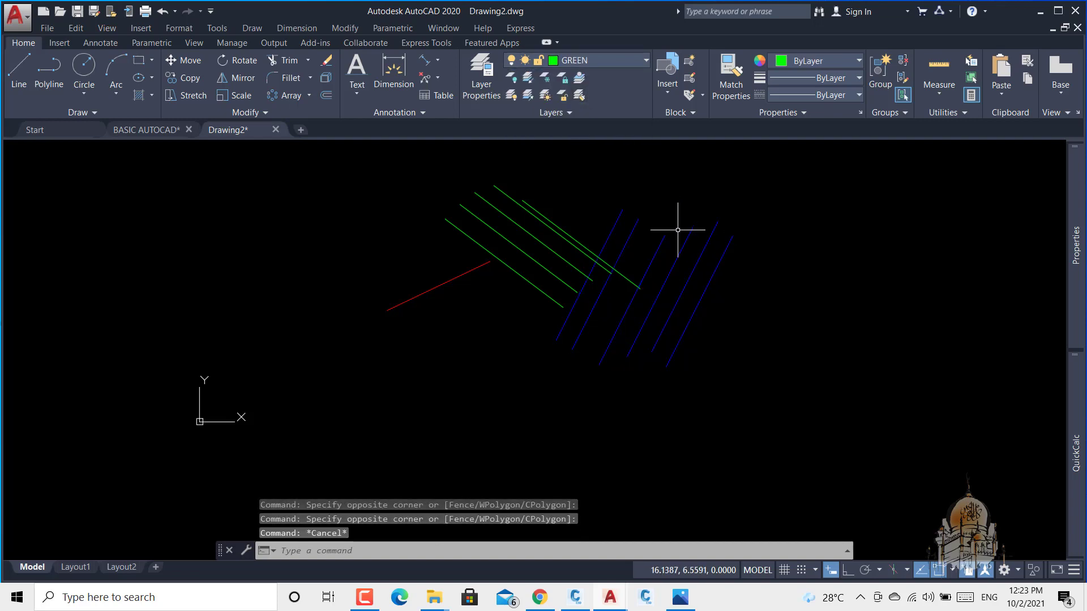
{"action": "left_click", "coordinate": [663, 238]}
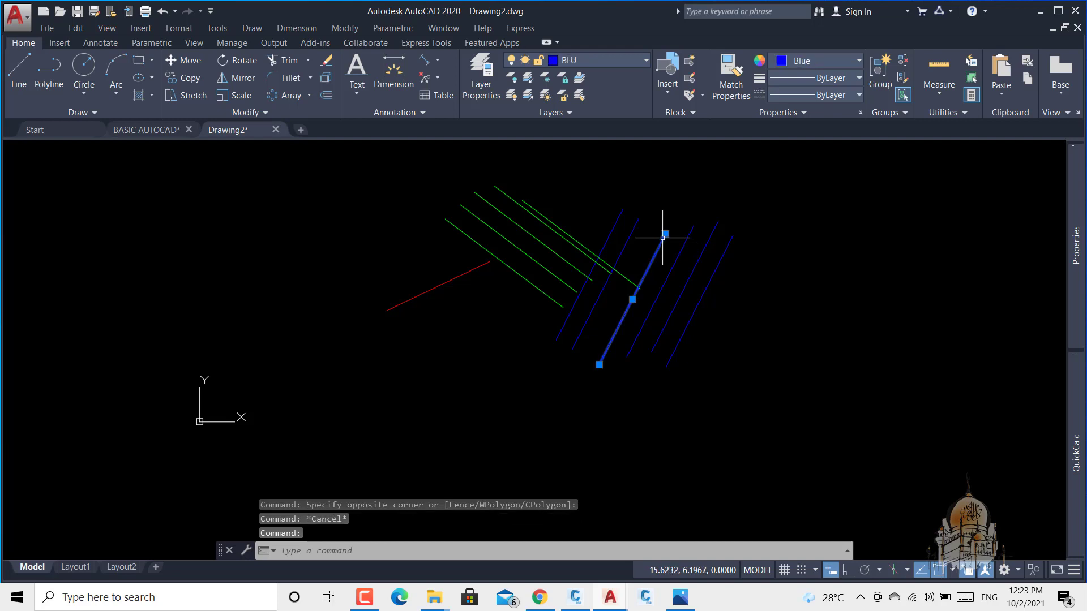
{"action": "key", "text": "Escape"}
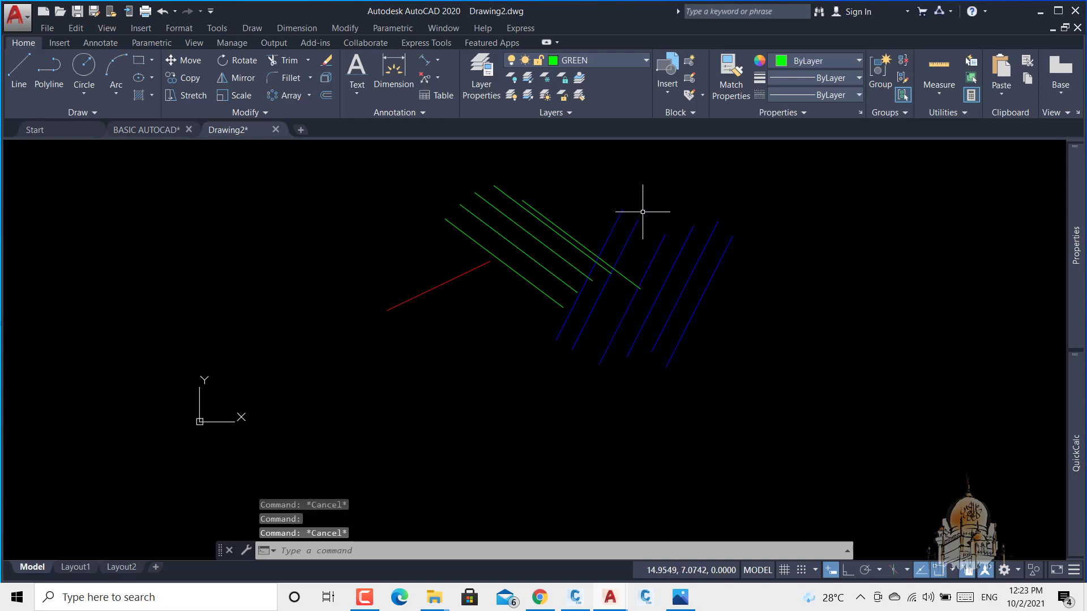
- Move the single red line onto the RED layer and clear the selection
{"action": "left_click", "coordinate": [469, 272]}
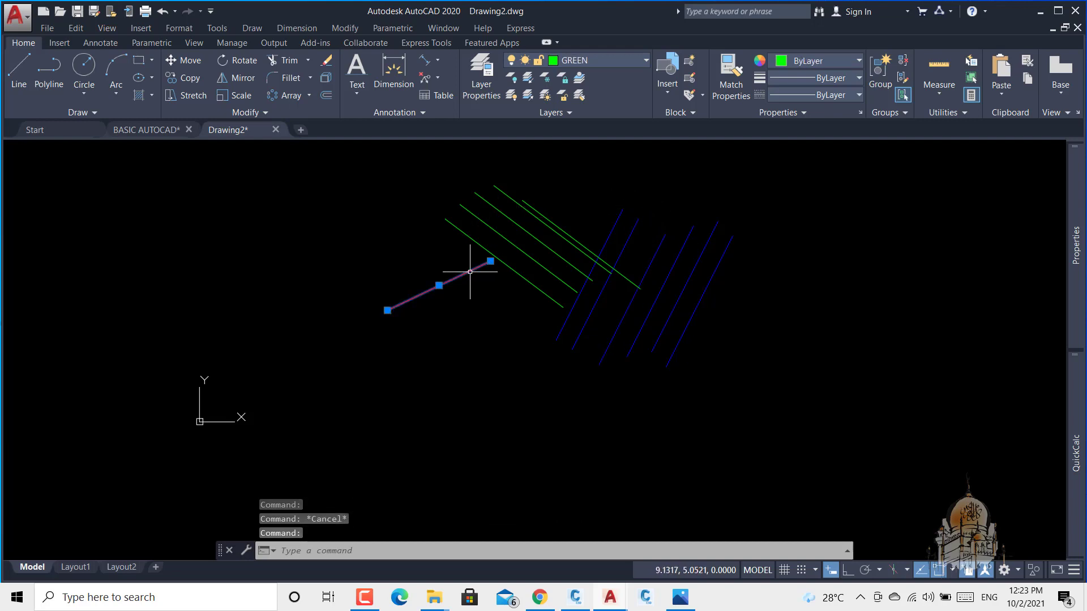
{"action": "left_click", "coordinate": [609, 56]}
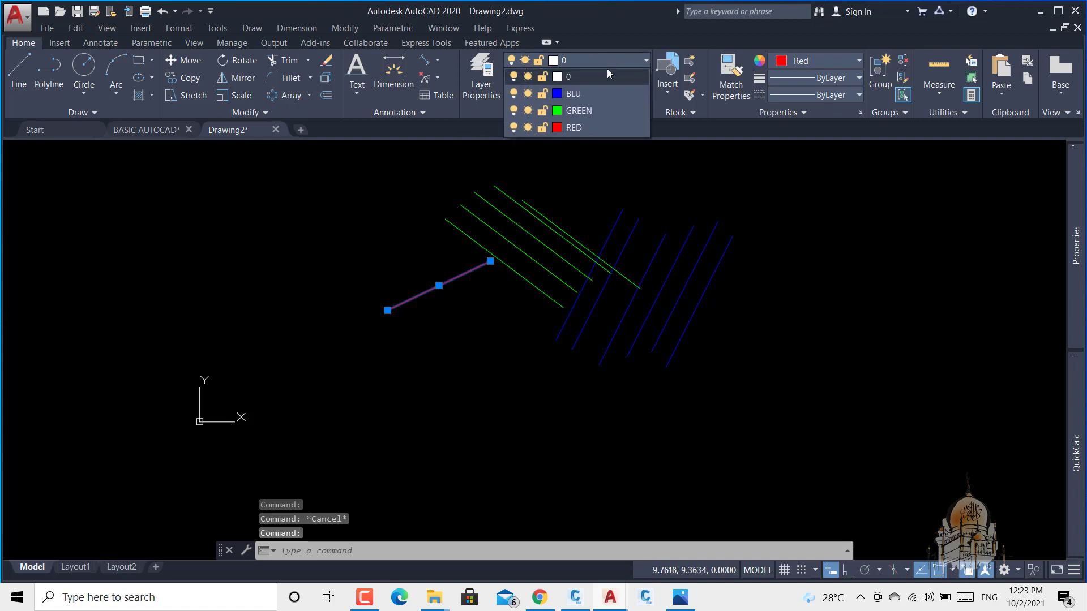
{"action": "left_click", "coordinate": [584, 127]}
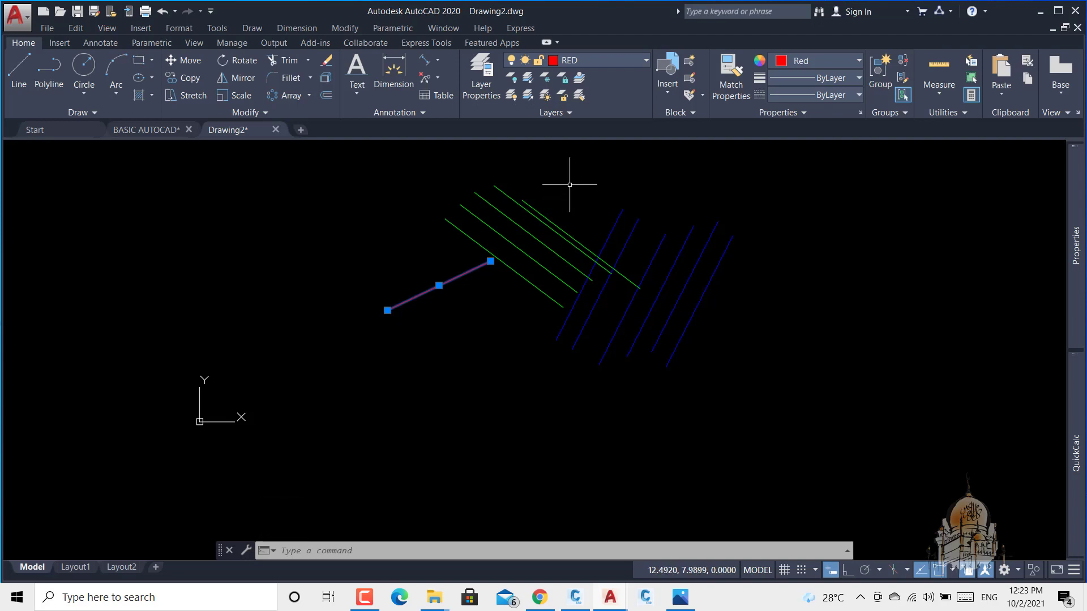
{"action": "key", "text": "Escape"}
- Make BLU the current layer and move the five green lines onto the GREEN layer, clearing the selection
{"action": "left_click", "coordinate": [587, 58]}
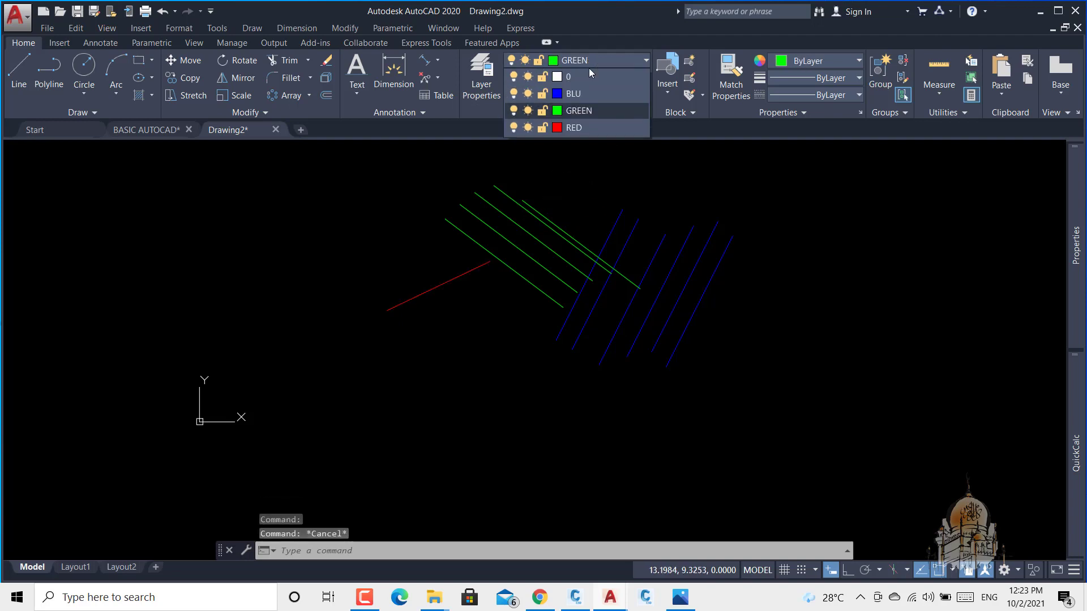
{"action": "left_click", "coordinate": [588, 93]}
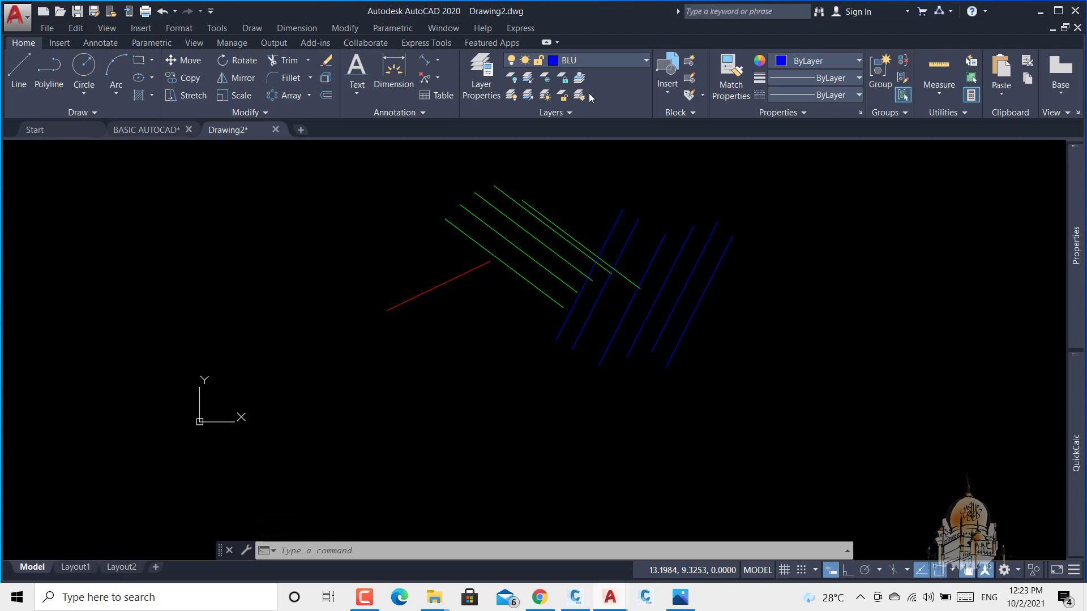
{"action": "left_click", "coordinate": [536, 189]}
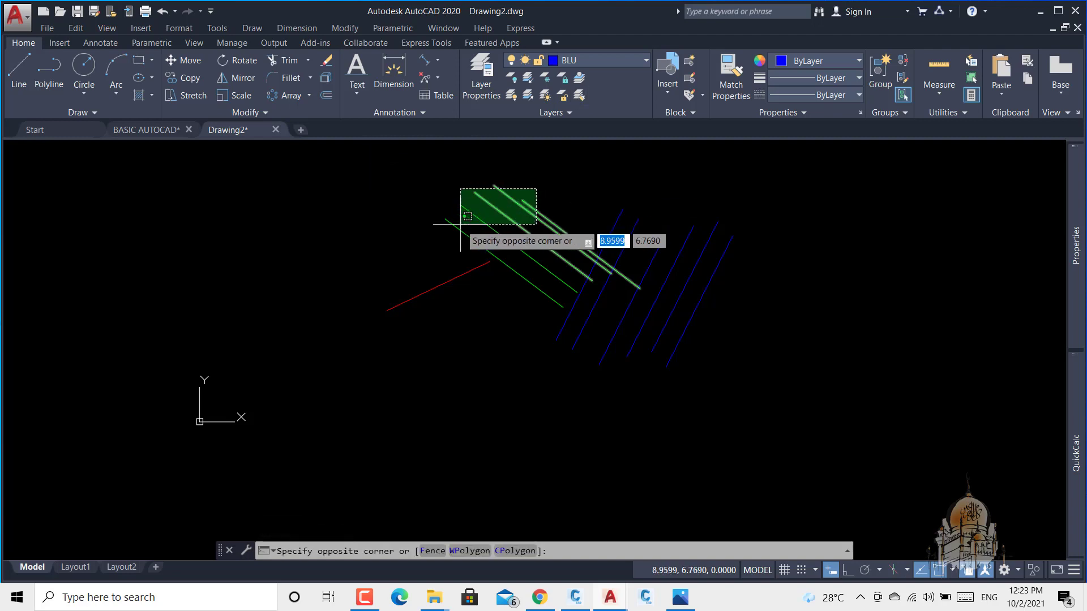
{"action": "left_click", "coordinate": [453, 238]}
{"action": "left_click", "coordinate": [589, 63]}
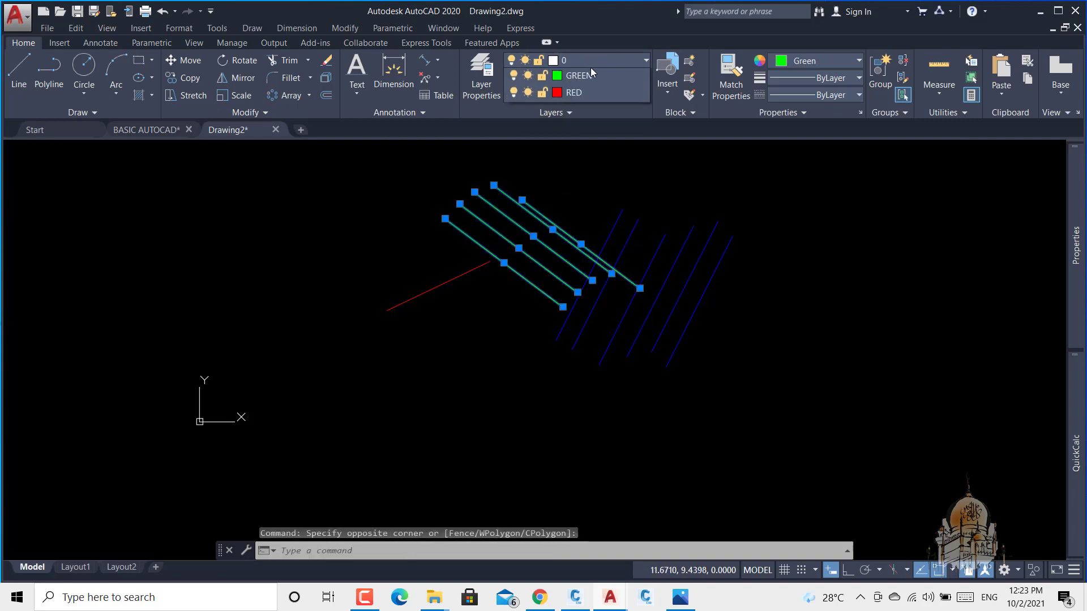
{"action": "left_click", "coordinate": [584, 113]}
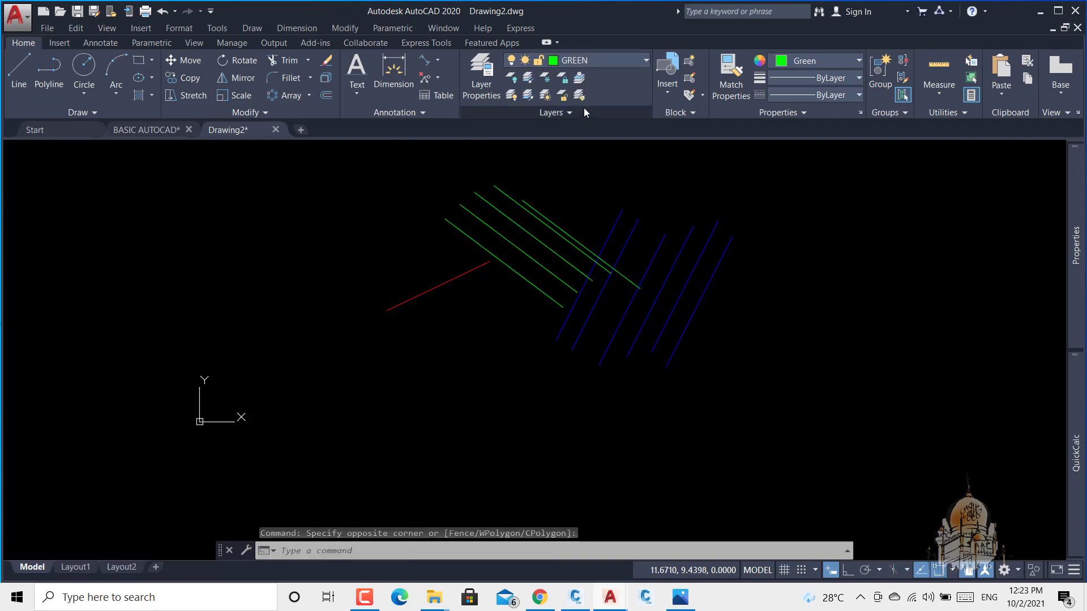
{"action": "key", "text": "Escape"}
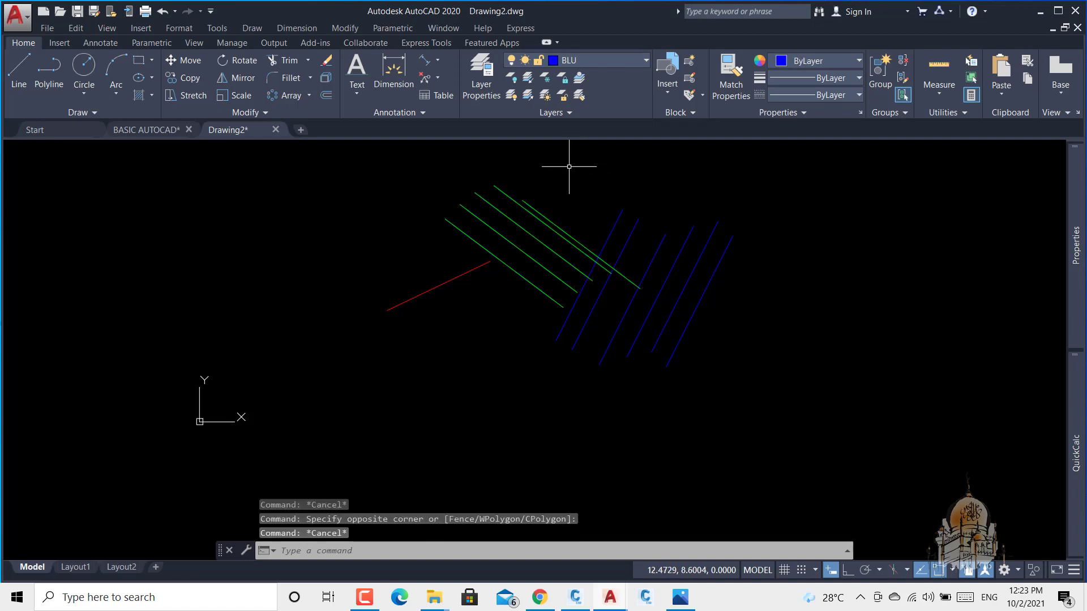
- Pick out all lines on the BLU layer with Select Similar based on the leftmost blue line, and clear the selection
{"action": "left_click", "coordinate": [618, 219]}
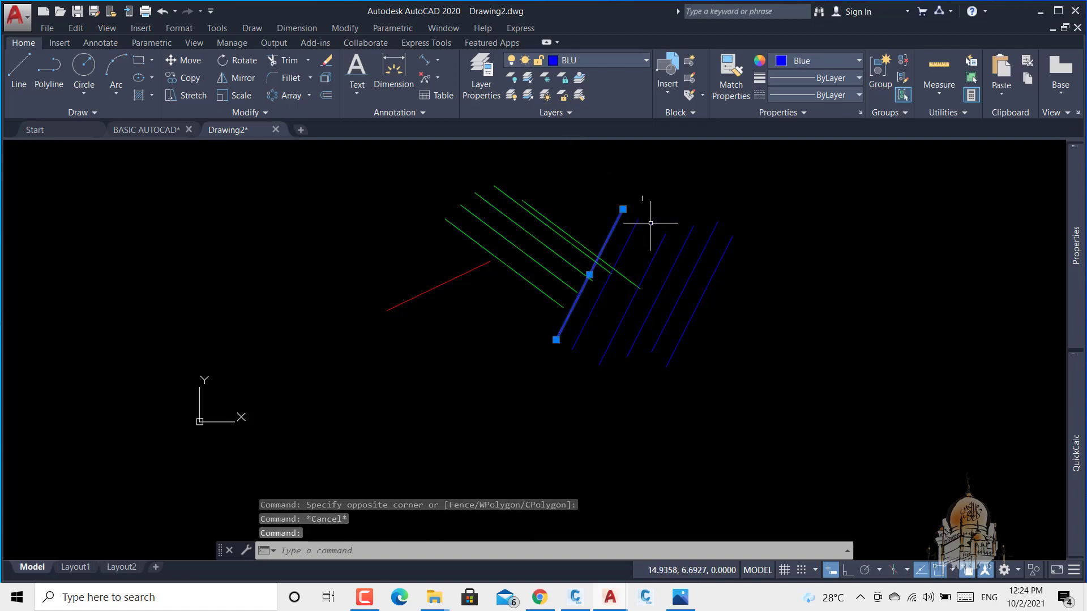
{"action": "right_click", "coordinate": [727, 209]}
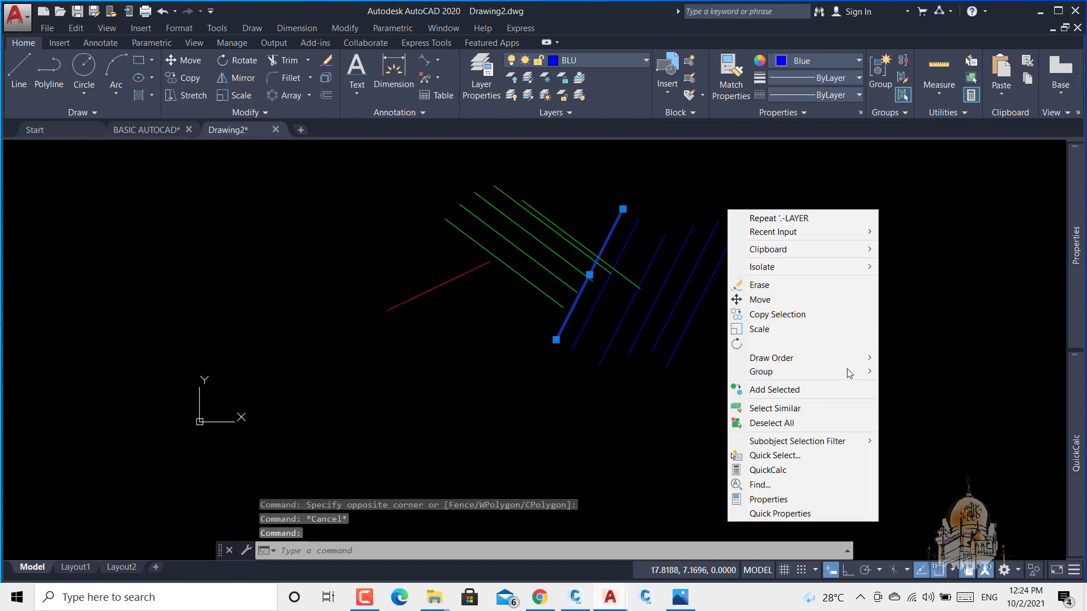
{"action": "left_click", "coordinate": [789, 413]}
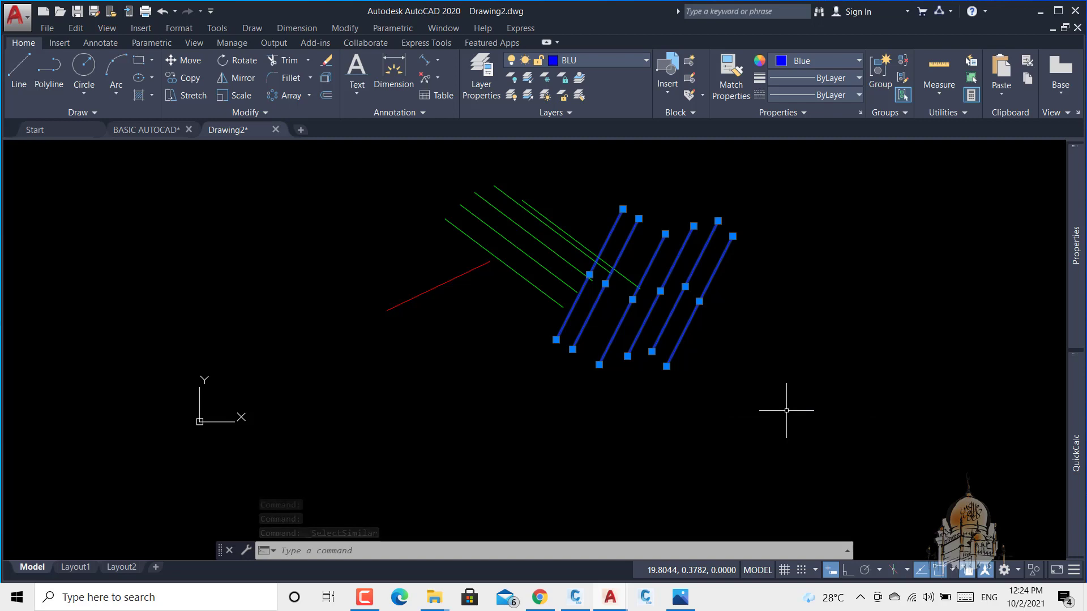
{"action": "key", "text": "Escape"}
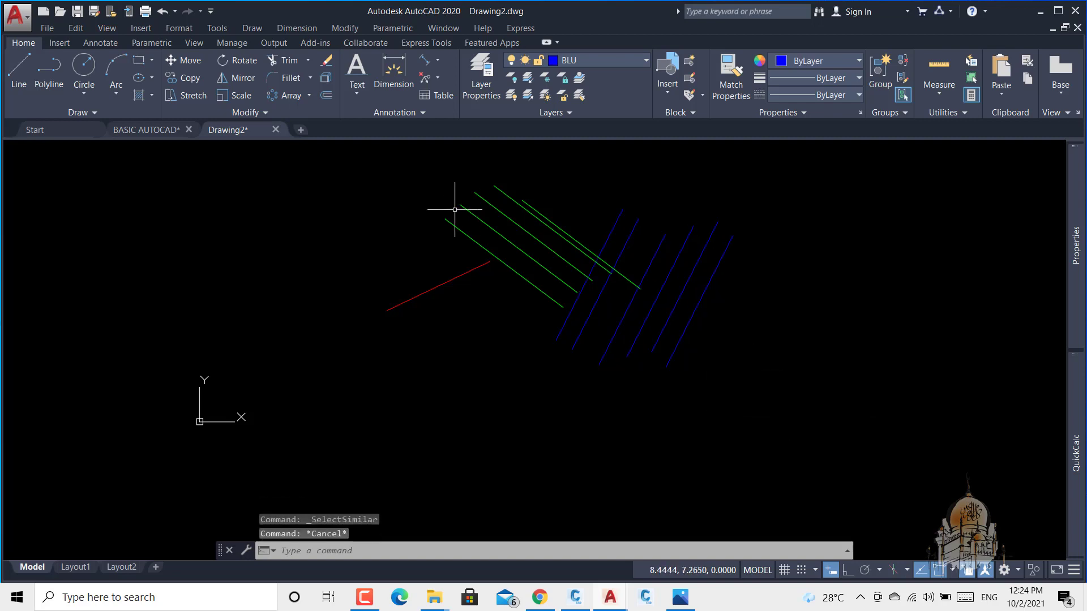
- Pick out all lines on the GREEN layer with Select Similar based on one green line, and clear the selection
{"action": "left_click", "coordinate": [479, 220]}
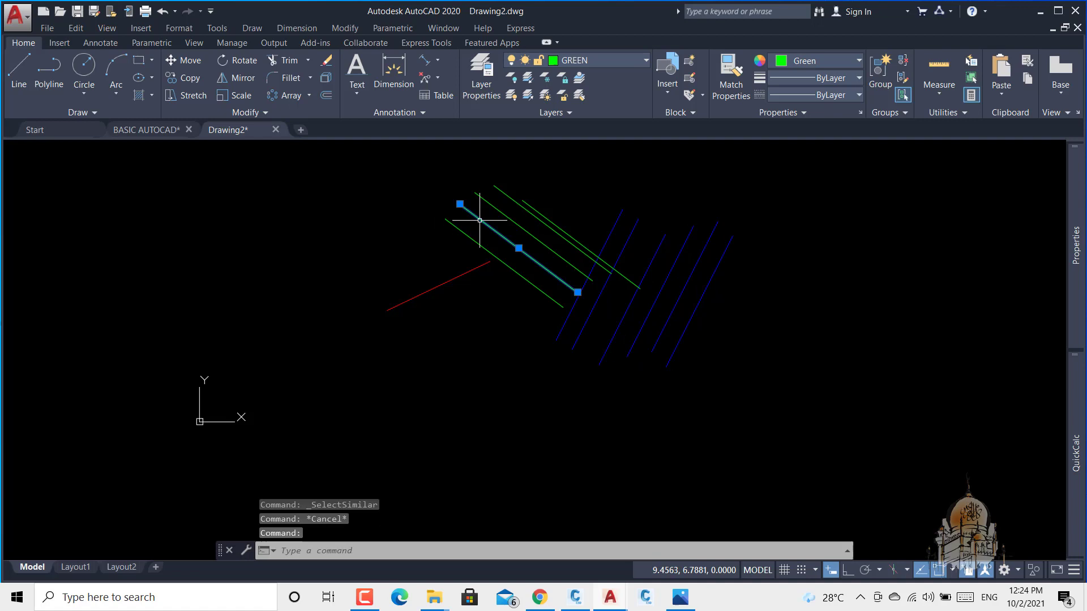
{"action": "right_click", "coordinate": [403, 181]}
{"action": "left_click", "coordinate": [479, 381]}
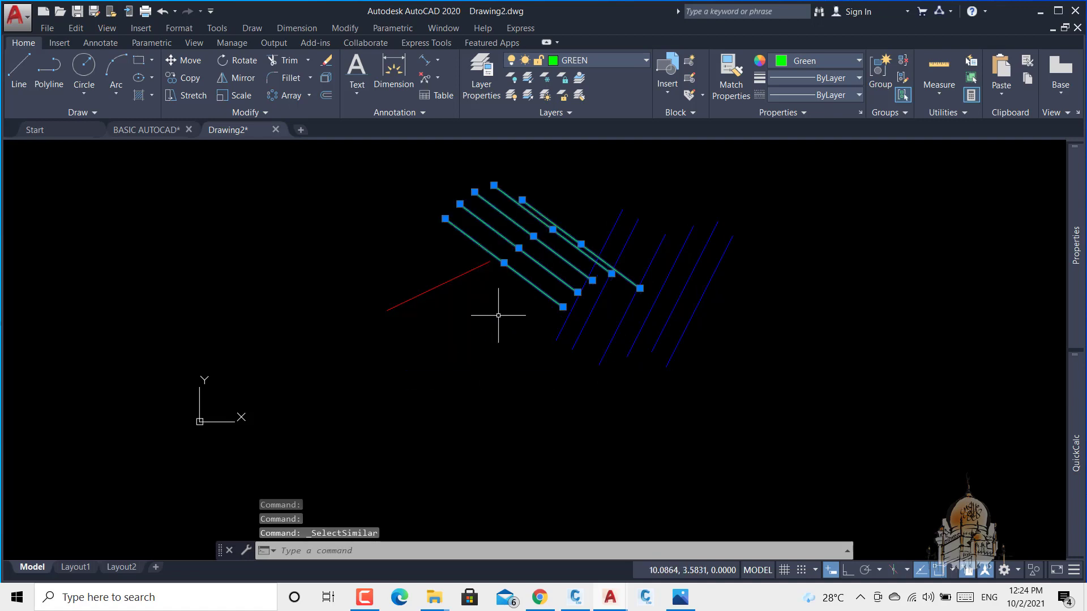
{"action": "key", "text": "Escape"}
- Open the linetype choice for the BLU layer in the layer properties and load all available linetypes from acad.lin
{"action": "left_click", "coordinate": [475, 73]}
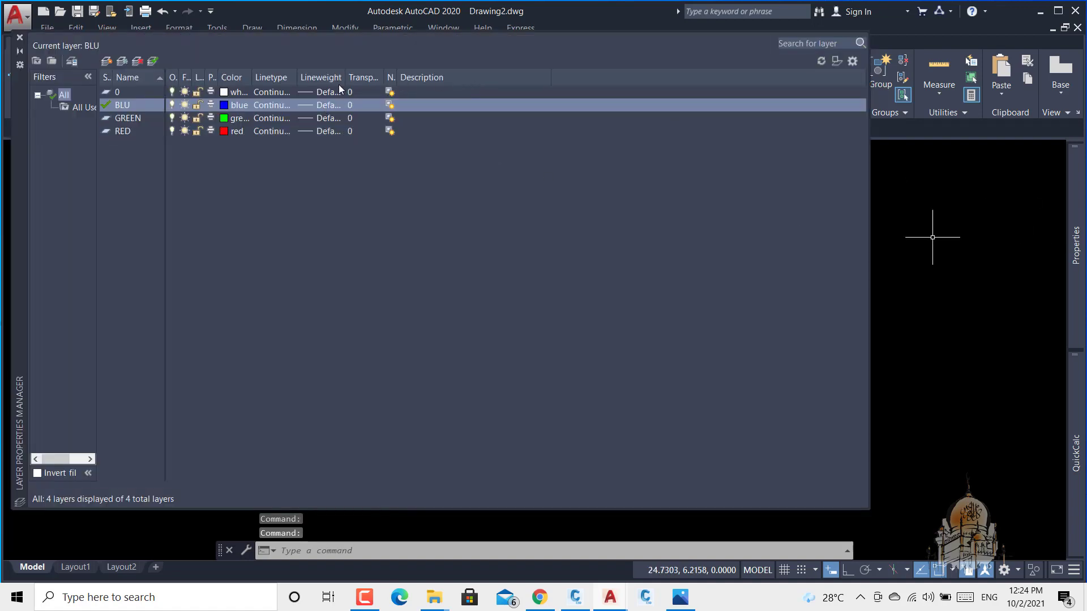
{"action": "left_click", "coordinate": [280, 106]}
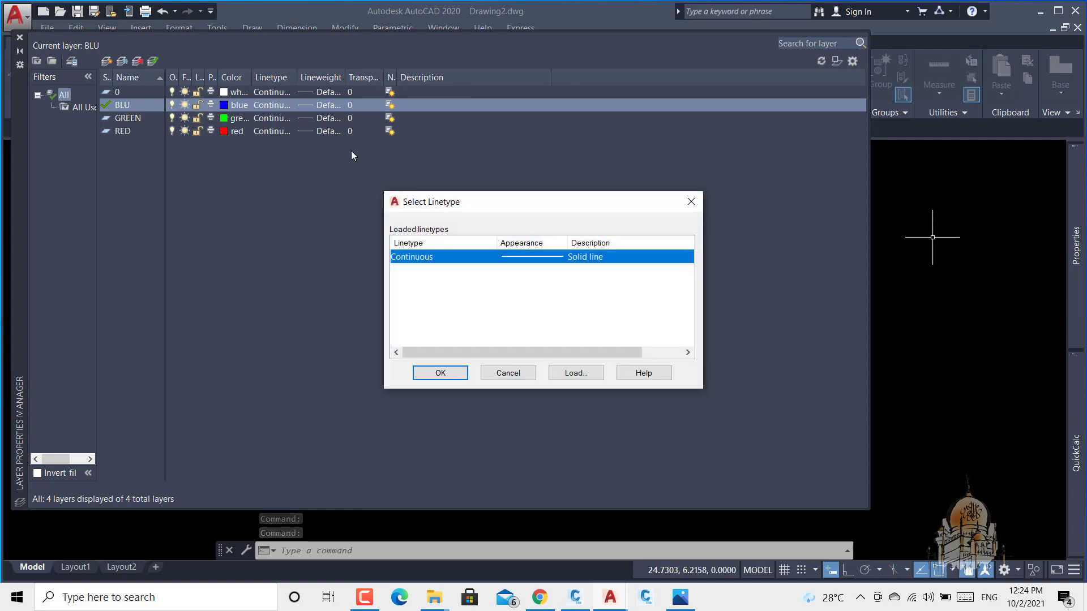
{"action": "left_click", "coordinate": [577, 375]}
{"action": "left_click", "coordinate": [520, 312]}
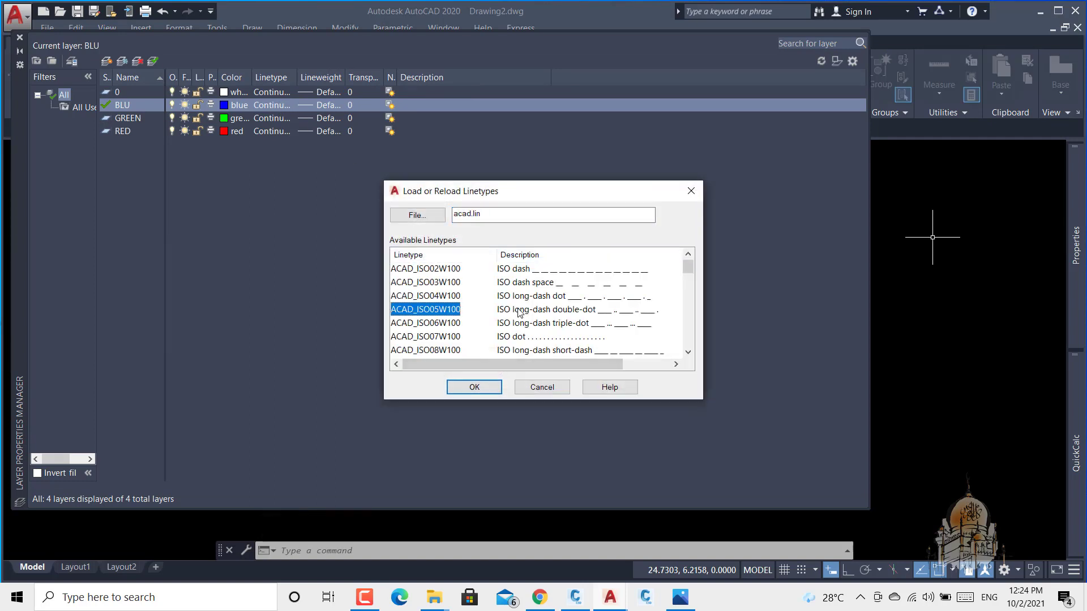
{"action": "key", "text": "ctrl+a"}
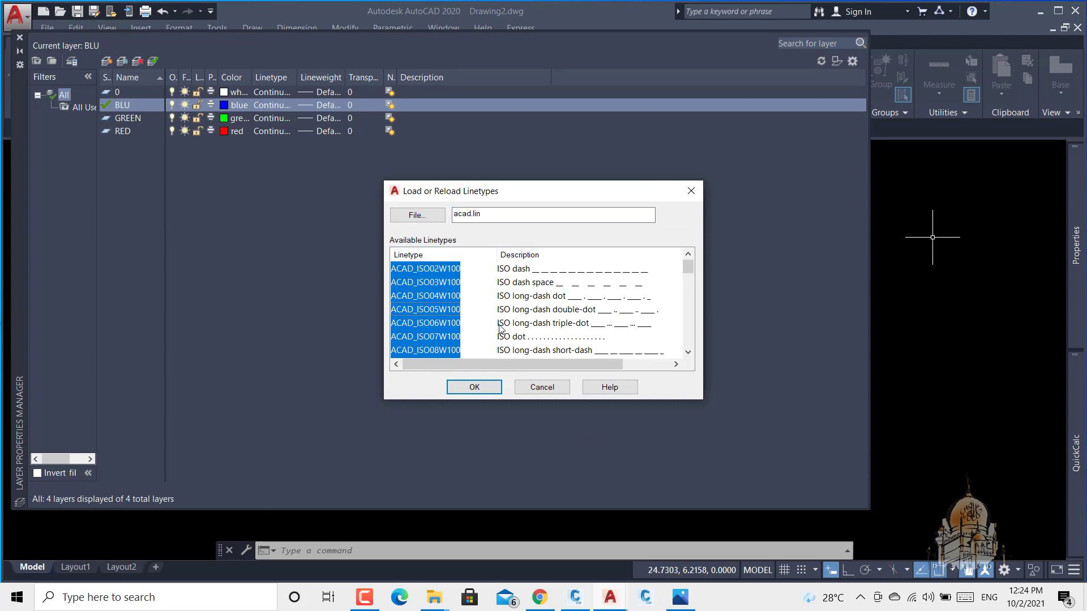
{"action": "left_click", "coordinate": [481, 388]}
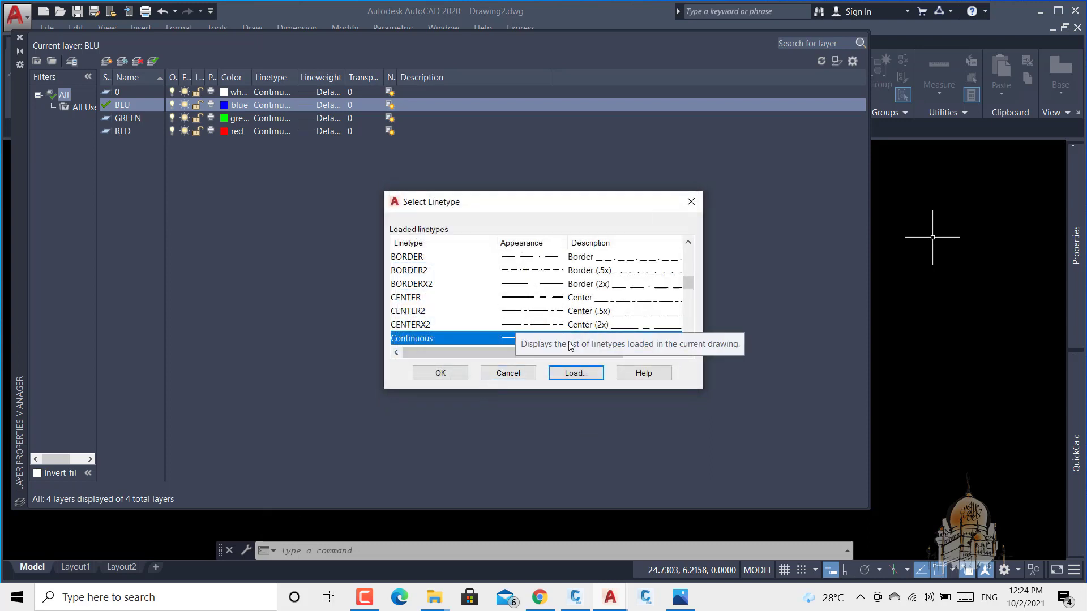
- Assign the DASHDOT2 linetype to the BLU layer, widen the Linetype column and close the layer properties
{"action": "scroll", "coordinate": [571, 346], "scroll_direction": "down", "scroll_amount": 1}
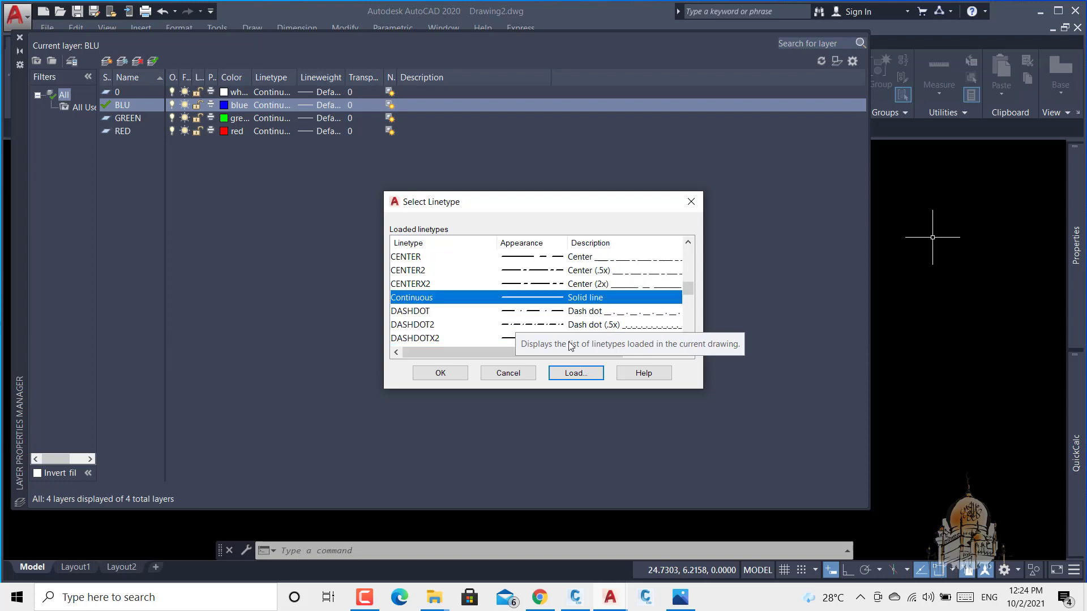
{"action": "left_click", "coordinate": [532, 326]}
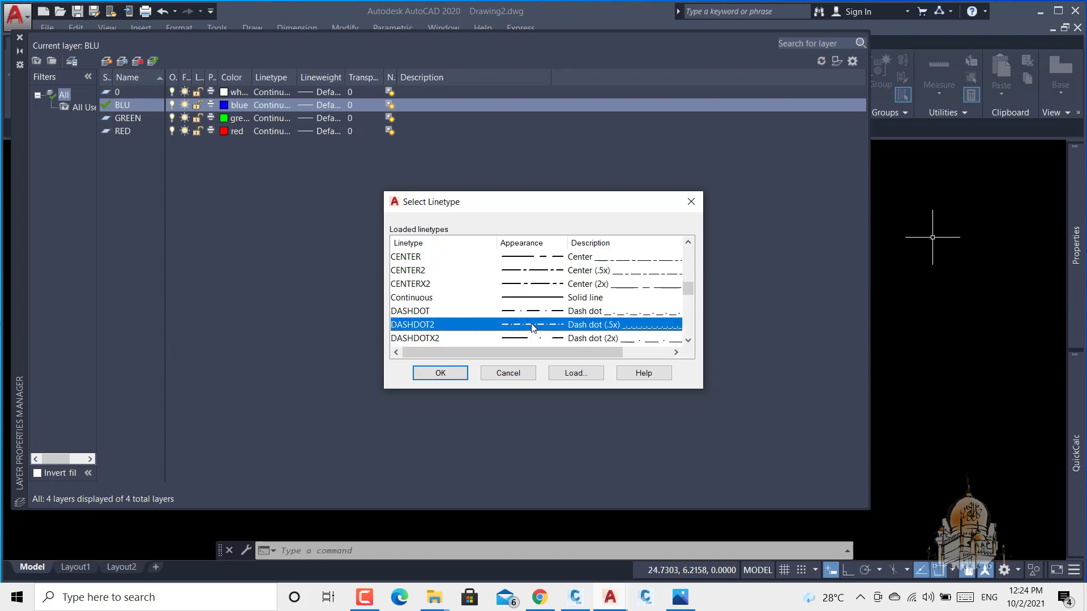
{"action": "left_click", "coordinate": [447, 372]}
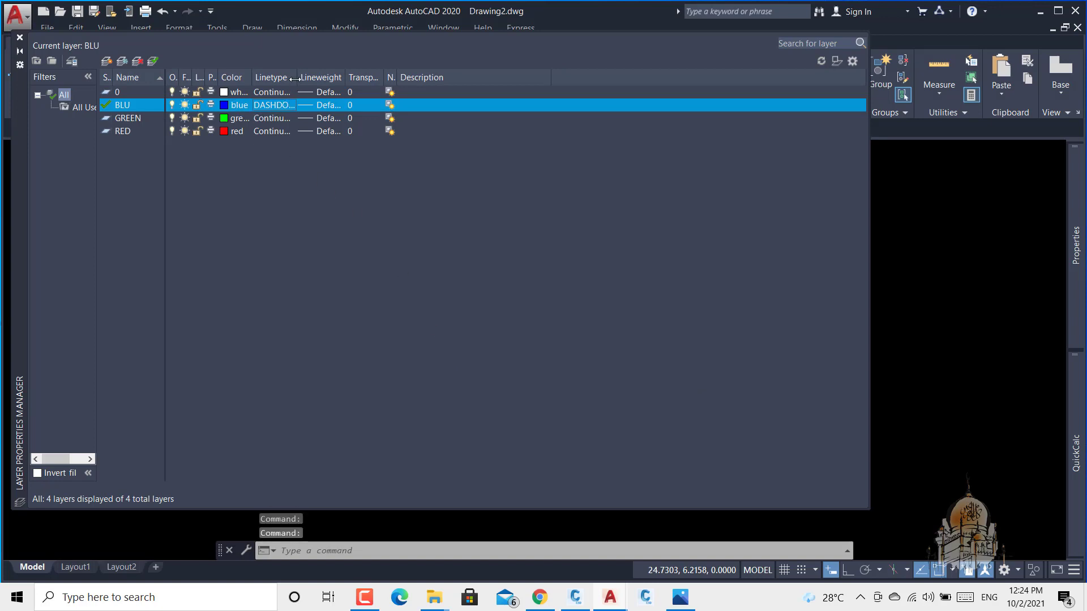
{"action": "left_click_drag", "start_coordinate": [295, 78], "coordinate": [351, 105]}
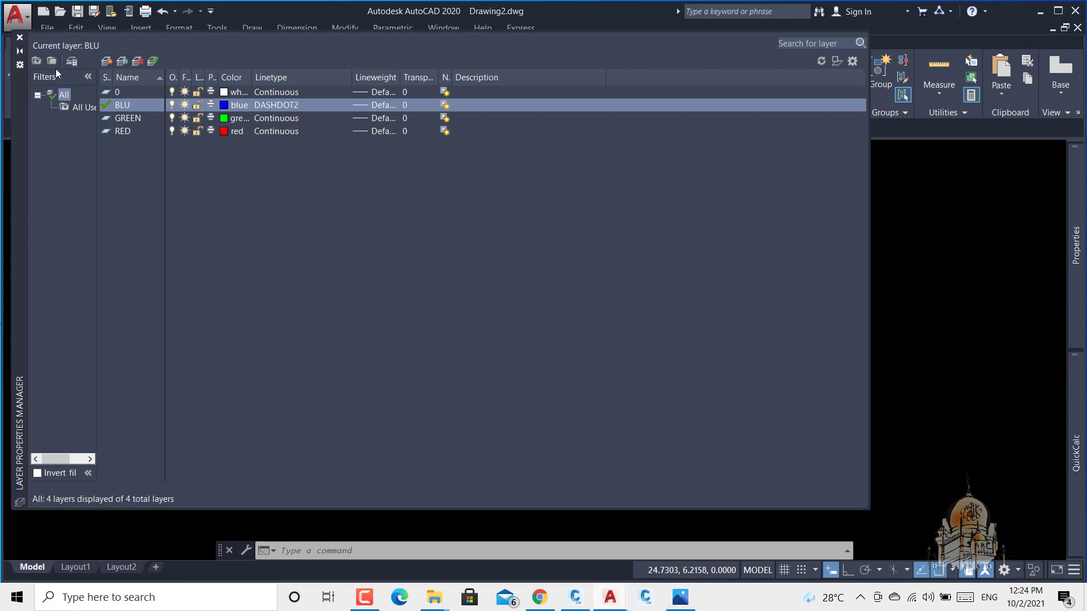
{"action": "left_click", "coordinate": [20, 39]}
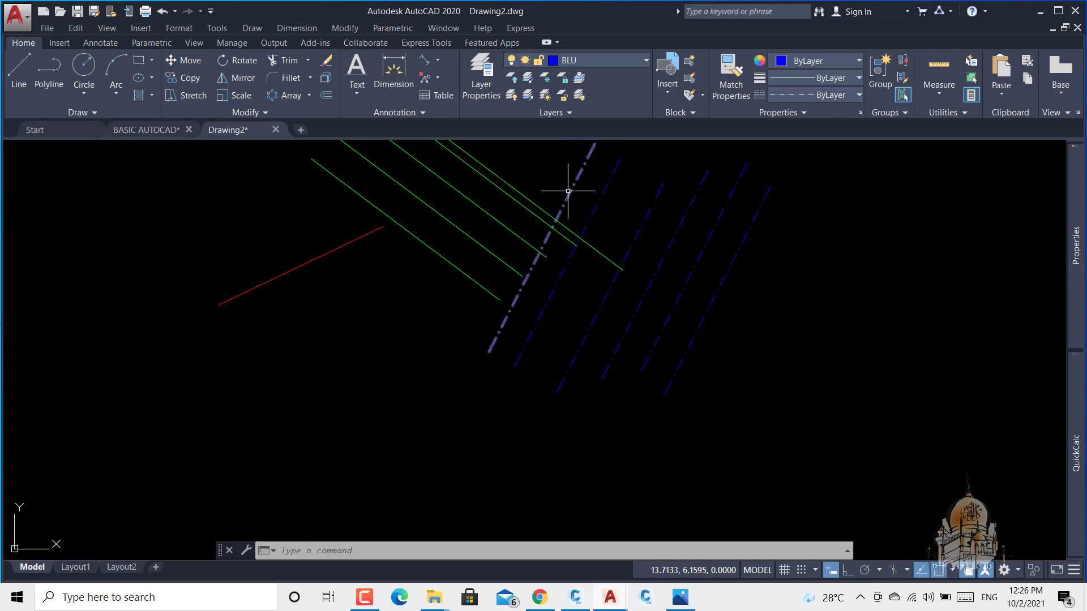
{"action": "left_click", "coordinate": [596, 61]}
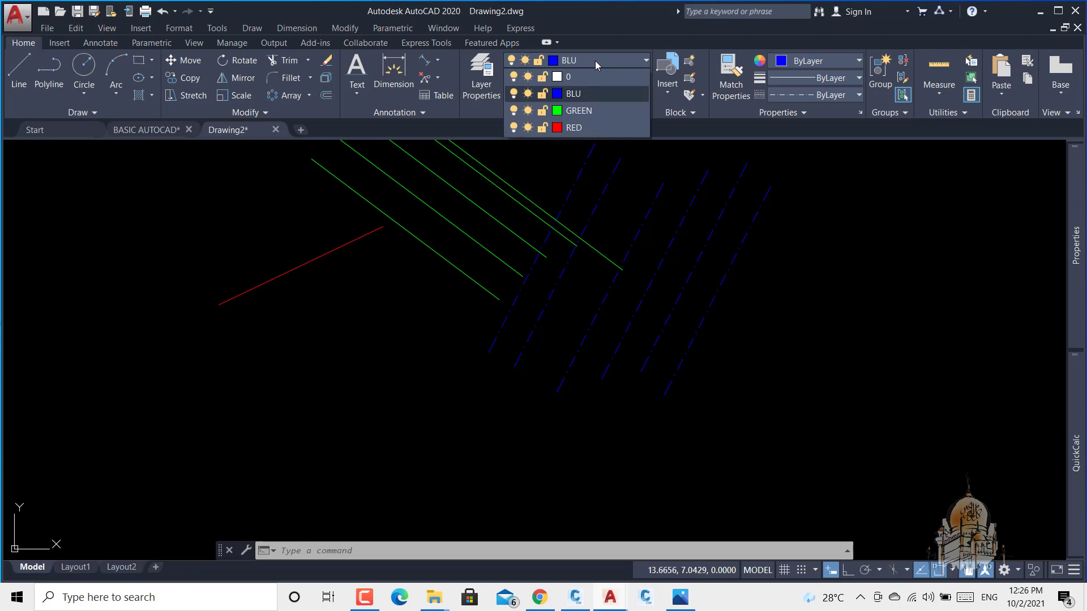
{"action": "left_click", "coordinate": [595, 60]}
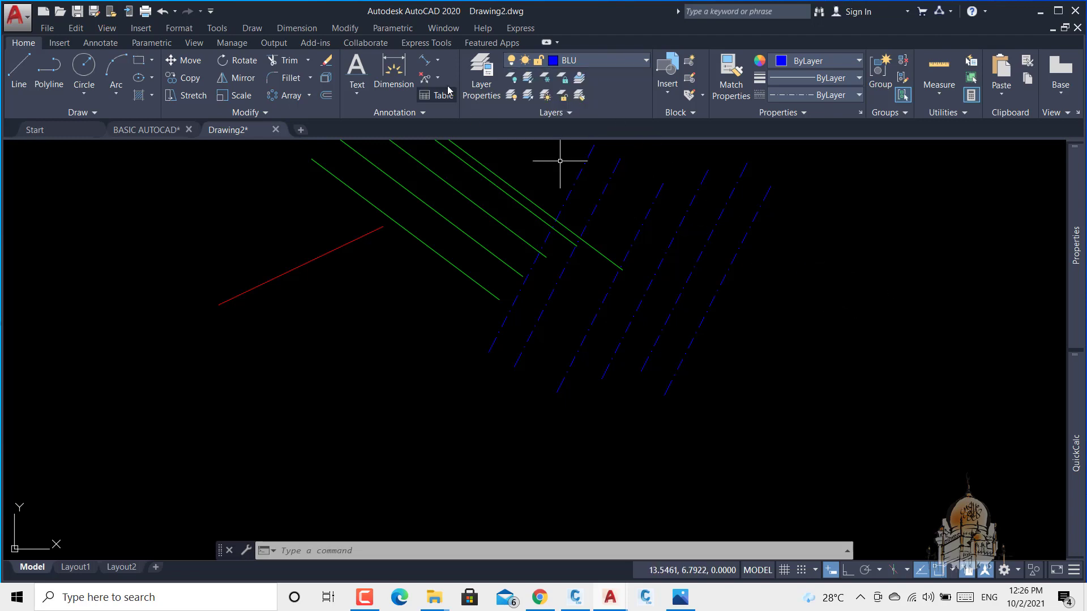
{"action": "left_click", "coordinate": [481, 76]}
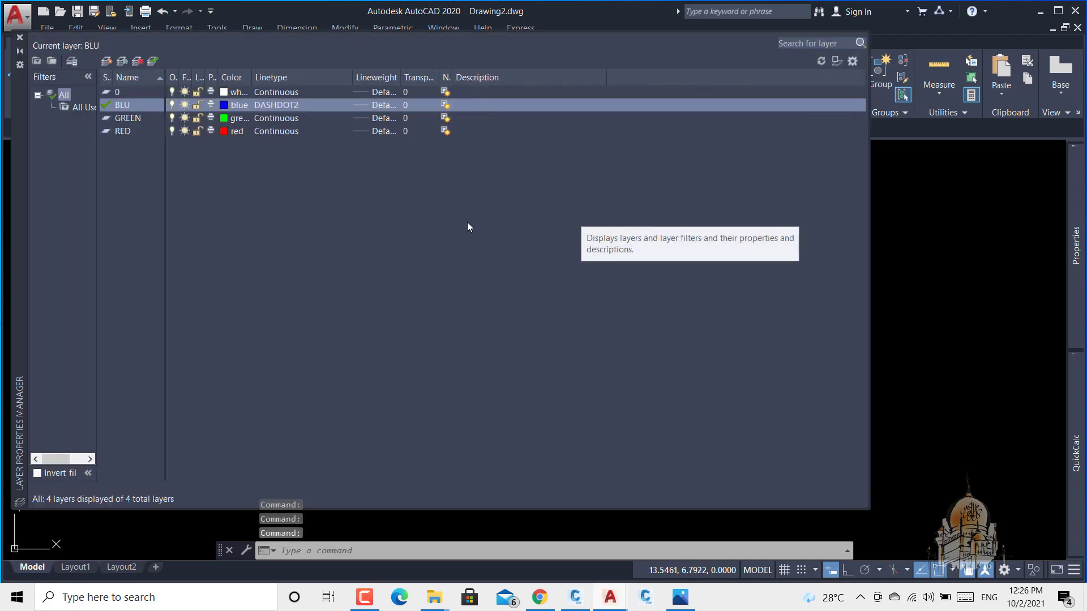
{"action": "left_click", "coordinate": [20, 38]}
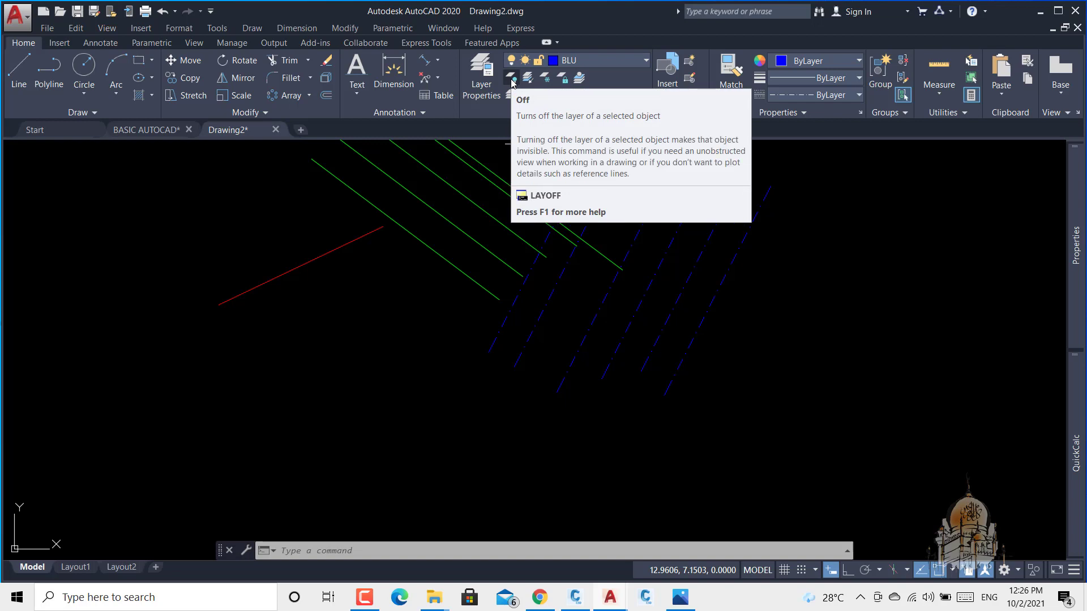
- Turn off the current BLU layer by picking one of its lines, and turn all layers back on
{"action": "left_click", "coordinate": [512, 80]}
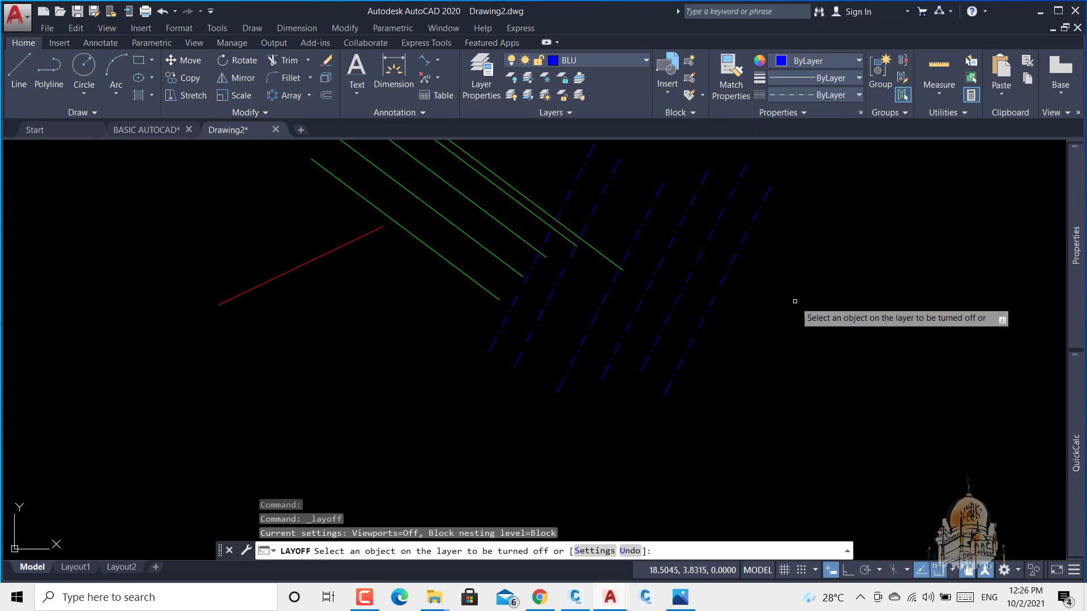
{"action": "left_click", "coordinate": [603, 188]}
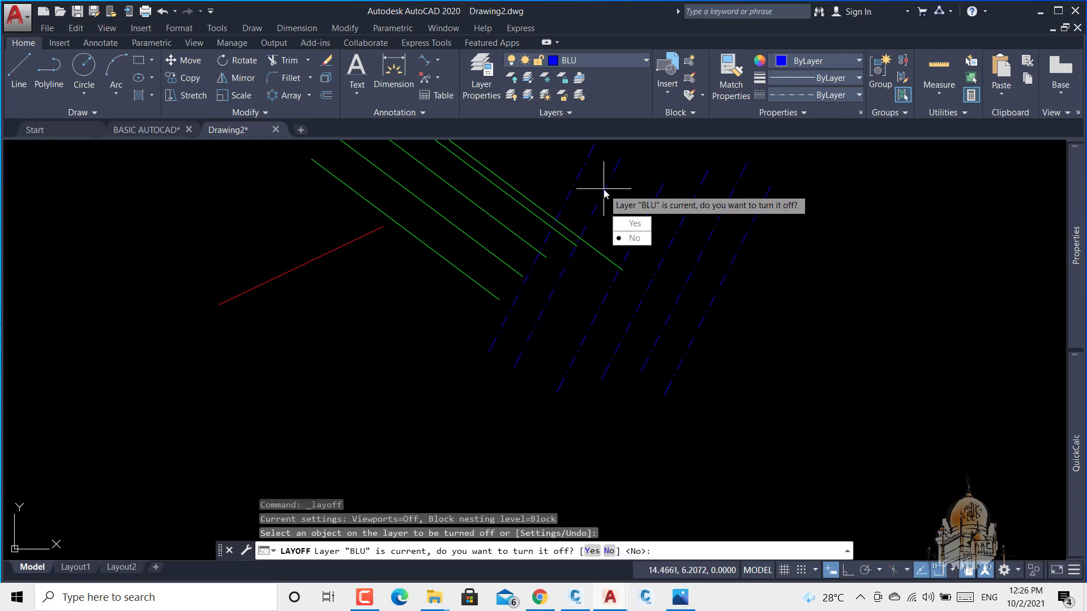
{"action": "left_click", "coordinate": [644, 225]}
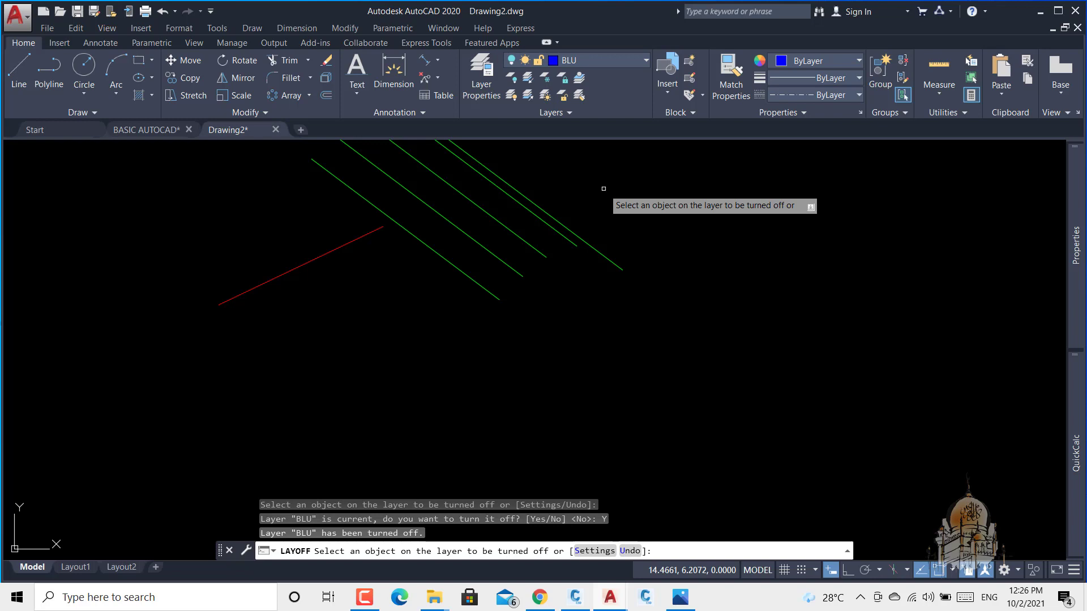
{"action": "left_click", "coordinate": [511, 95]}
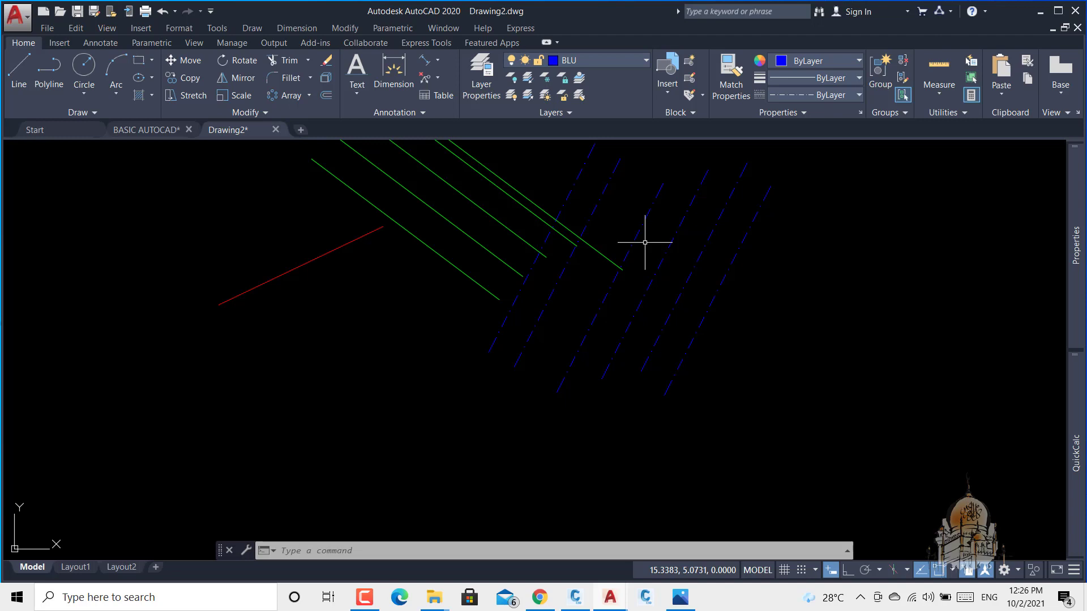
- Isolate the BLU layer using the rightmost blue line, and restore the hidden layers with Unisolate
{"action": "left_click", "coordinate": [530, 83]}
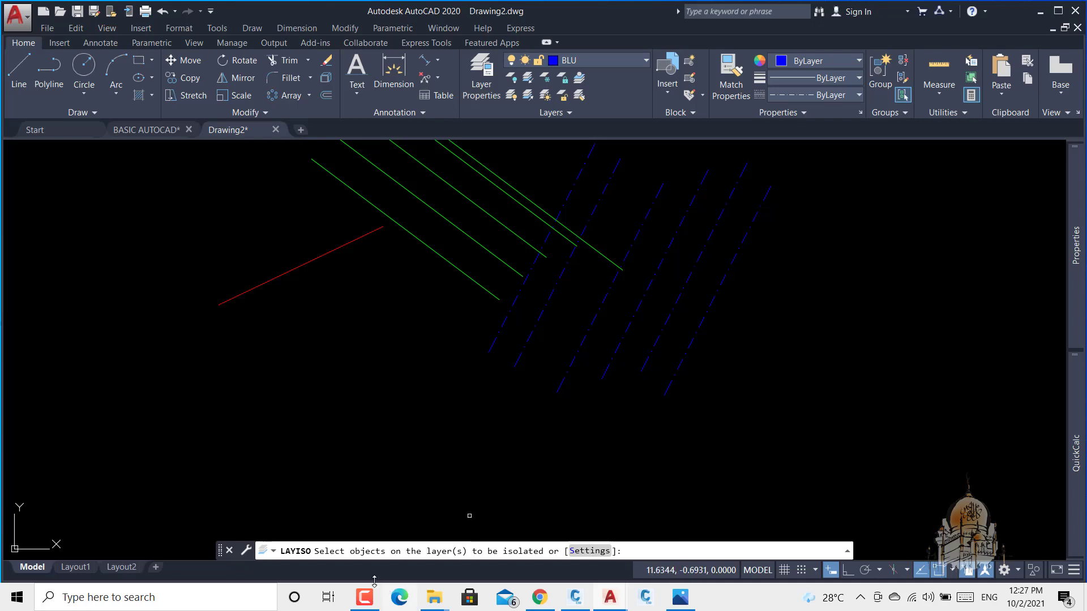
{"action": "left_click", "coordinate": [365, 602]}
{"action": "left_click", "coordinate": [1035, 540]}
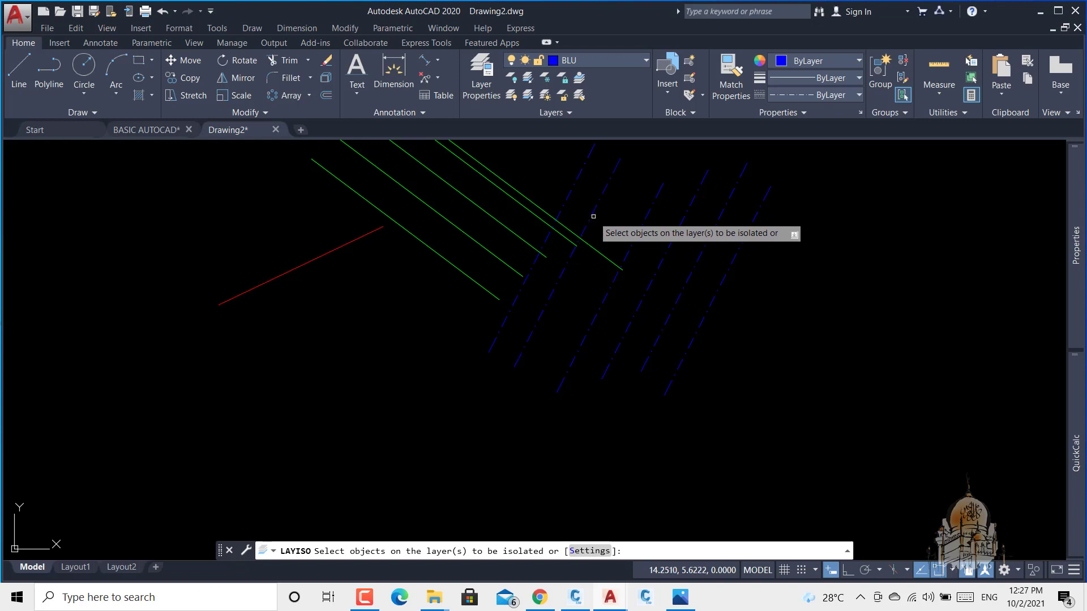
{"action": "left_click", "coordinate": [363, 601]}
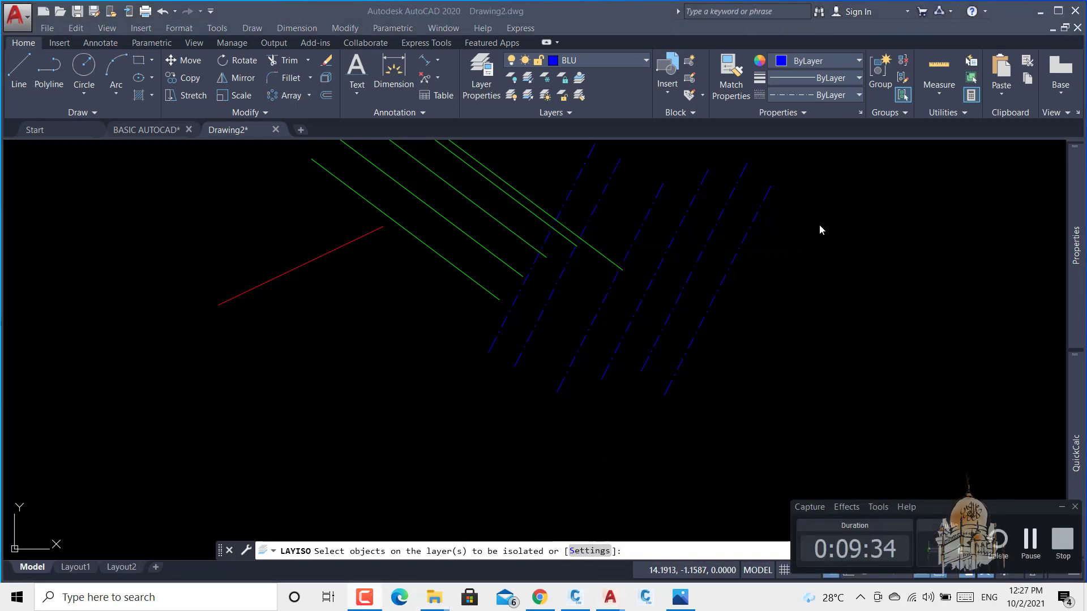
{"action": "left_click", "coordinate": [763, 236]}
{"action": "left_click", "coordinate": [751, 226]}
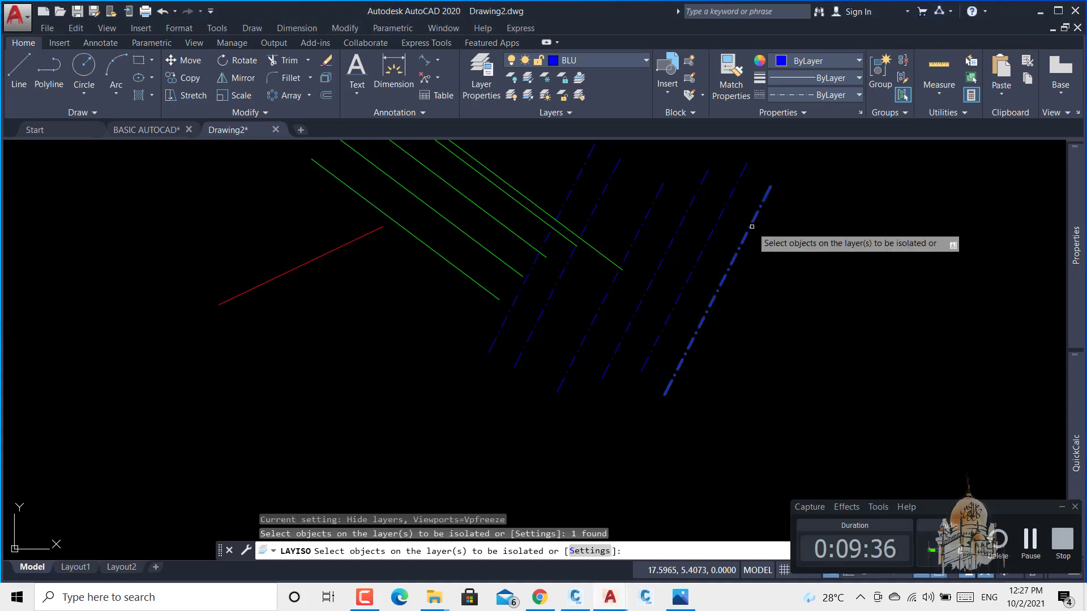
{"action": "key", "text": "Return"}
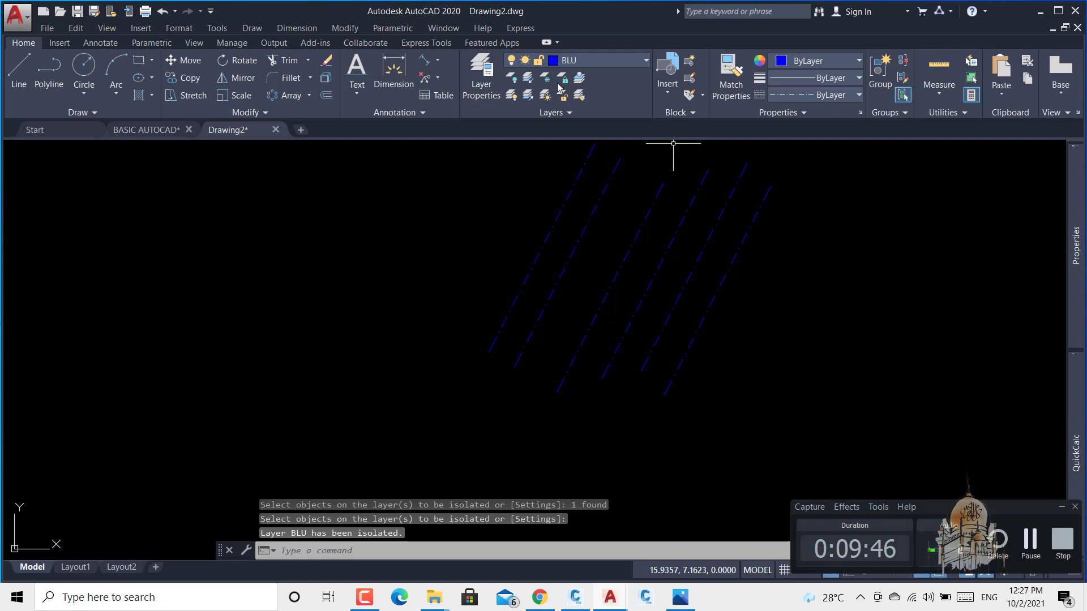
{"action": "left_click", "coordinate": [527, 96]}
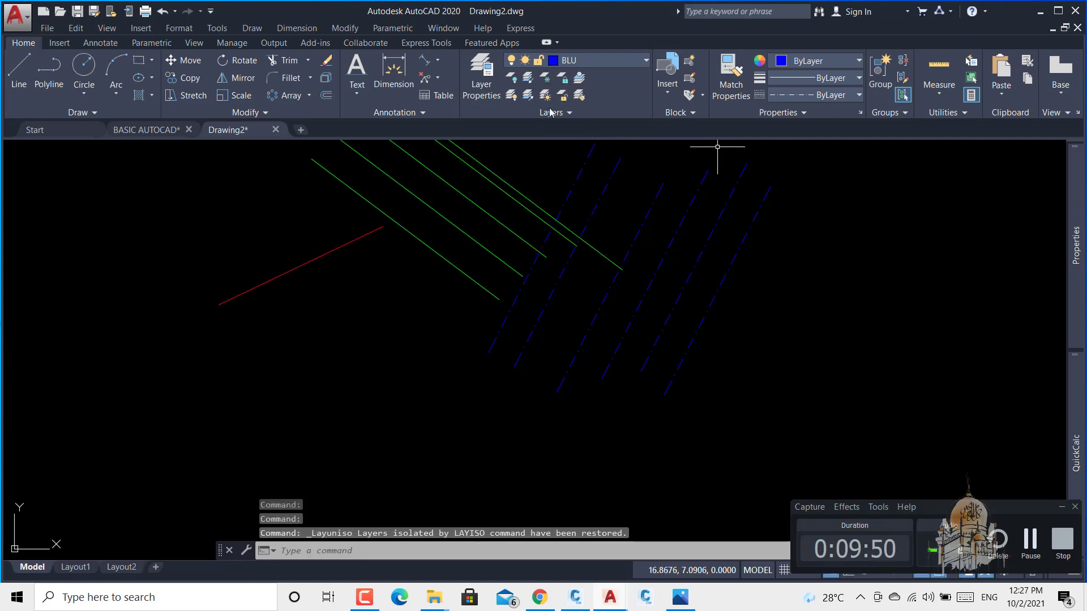
- Isolate the RED layer using the red line, and restore the hidden layers with Unisolate
{"action": "left_click", "coordinate": [531, 82]}
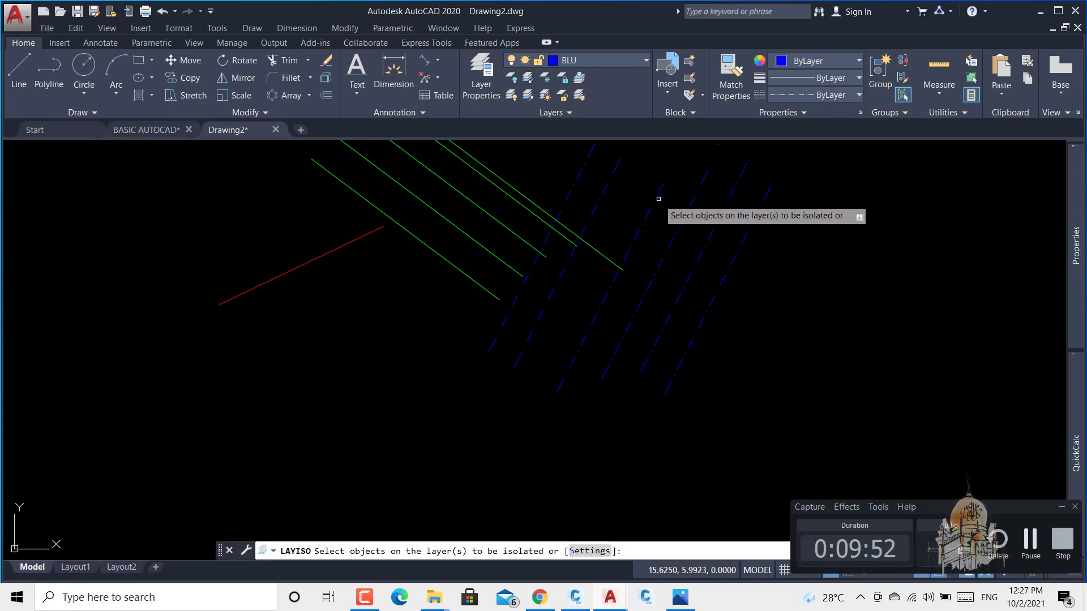
{"action": "left_click", "coordinate": [312, 255]}
{"action": "key", "text": "Return"}
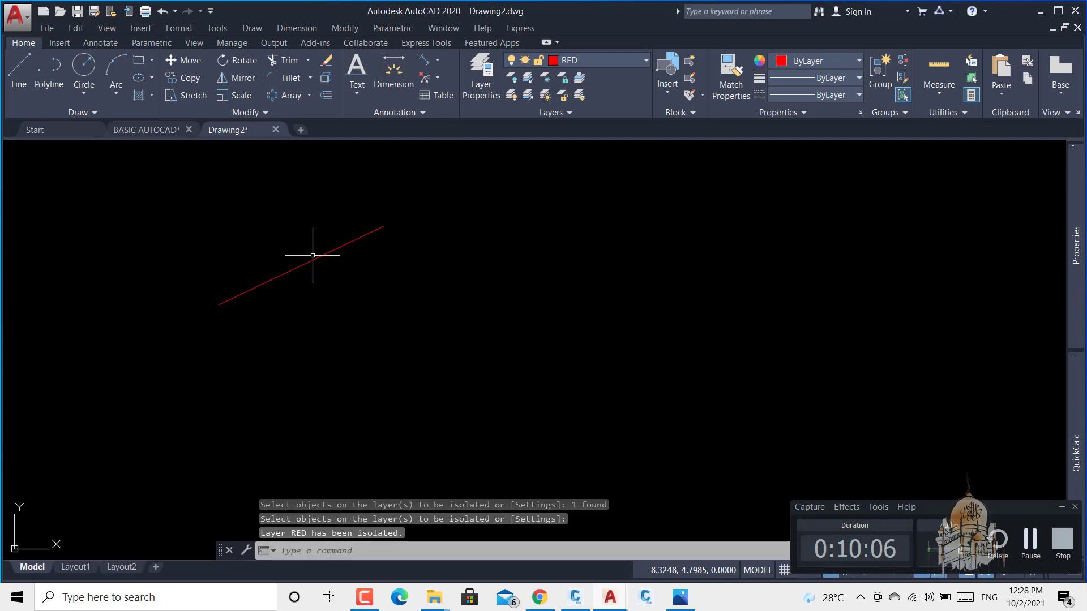
{"action": "left_click", "coordinate": [526, 99]}
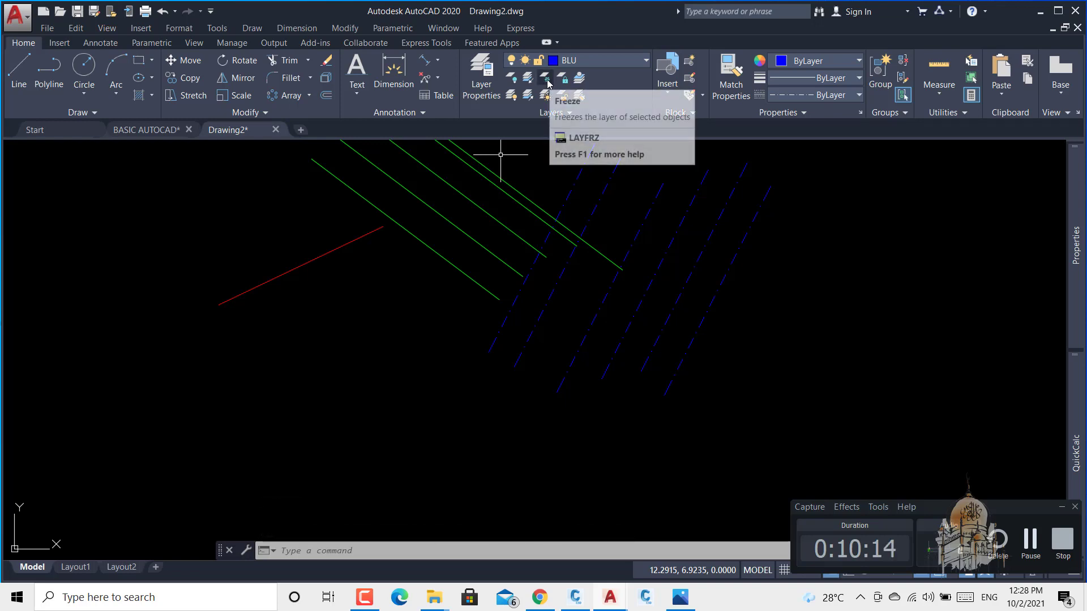
- Try to freeze the current BLU layer by picking a blue line, and end the Freeze command
{"action": "left_click", "coordinate": [547, 83]}
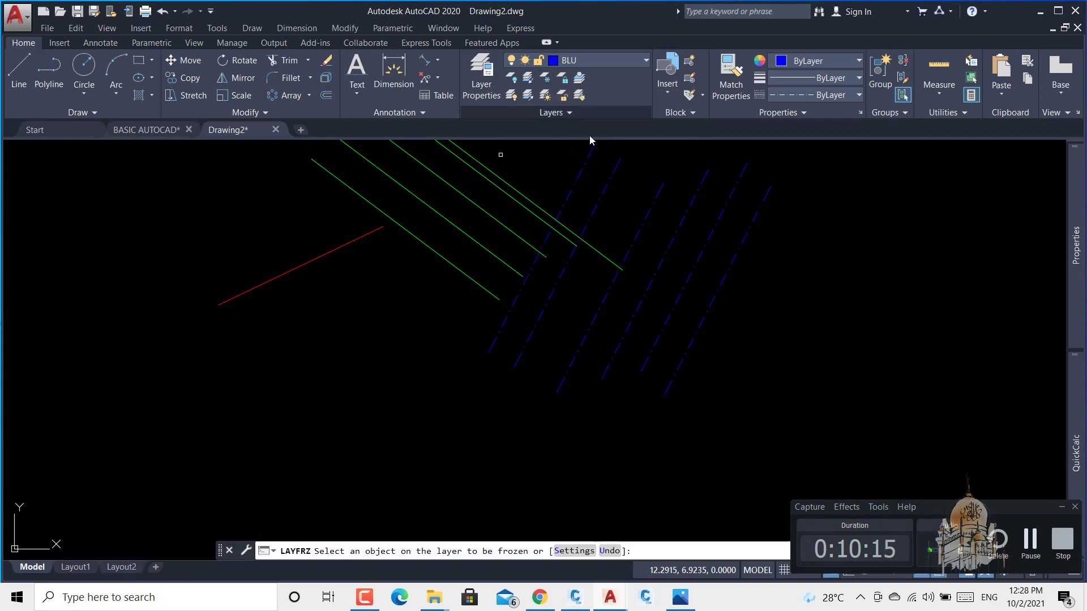
{"action": "left_click", "coordinate": [615, 170]}
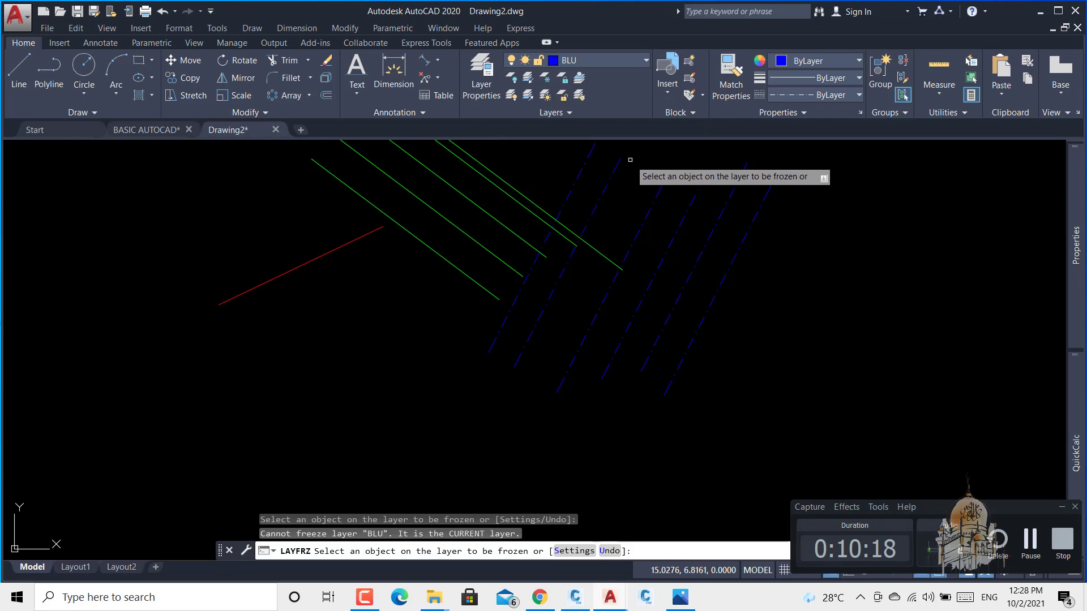
{"action": "key", "text": "Return"}
- Select all objects similar to a blue line, and try to freeze the current BLU layer by picking one of its lines
{"action": "left_click", "coordinate": [618, 168]}
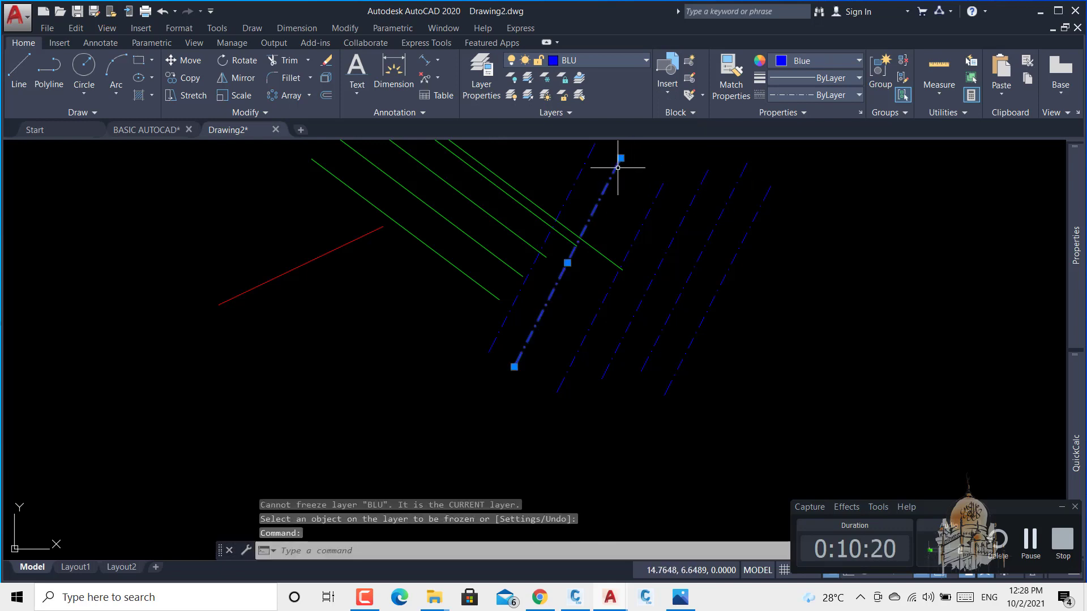
{"action": "right_click", "coordinate": [583, 168]}
{"action": "left_click", "coordinate": [634, 366]}
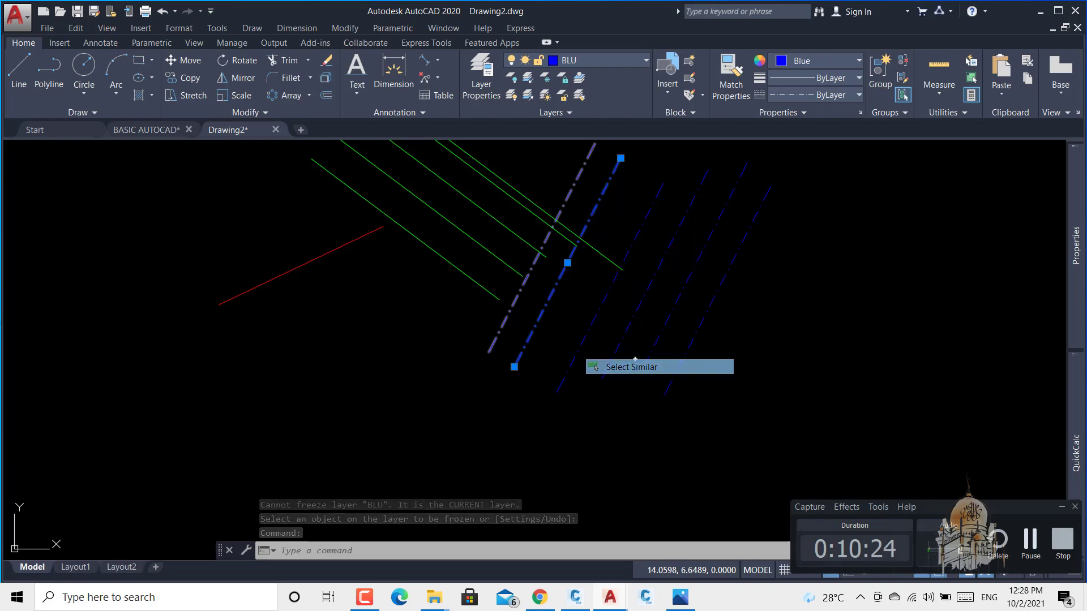
{"action": "left_click", "coordinate": [545, 81]}
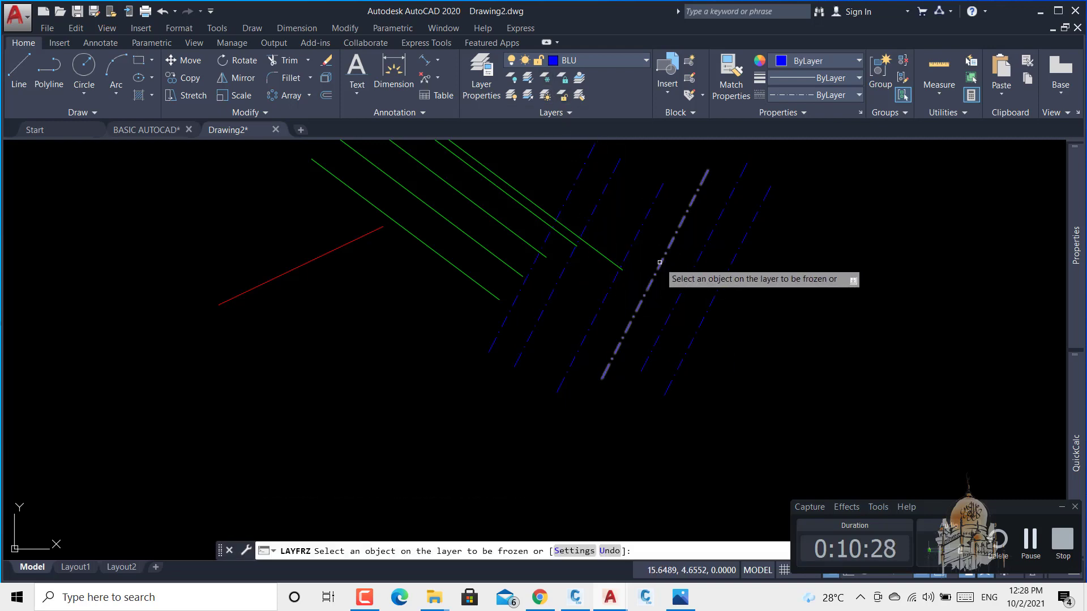
{"action": "left_click", "coordinate": [827, 210]}
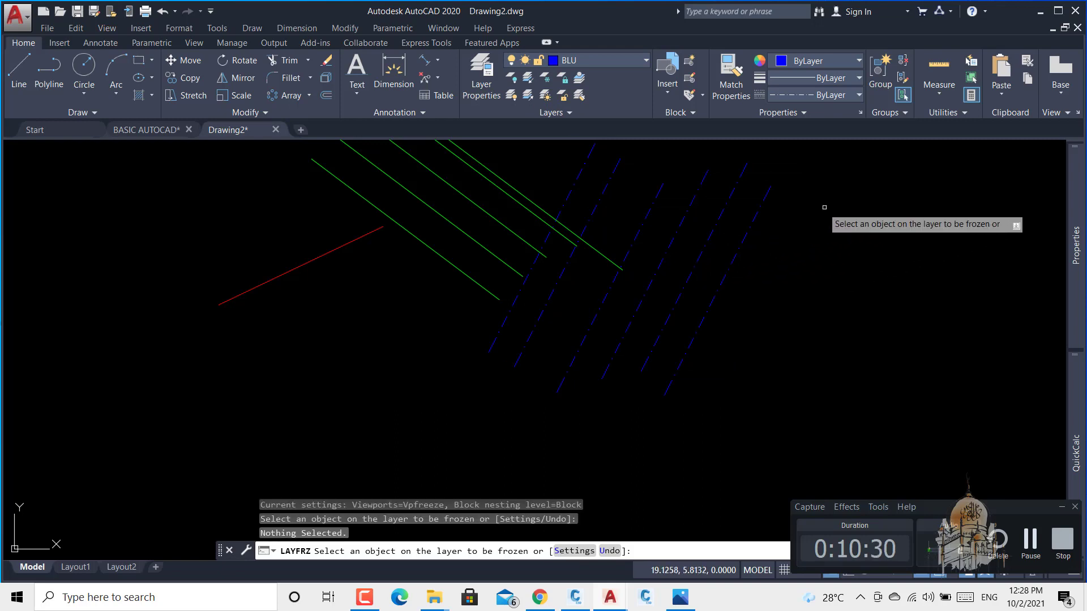
{"action": "left_click", "coordinate": [704, 185]}
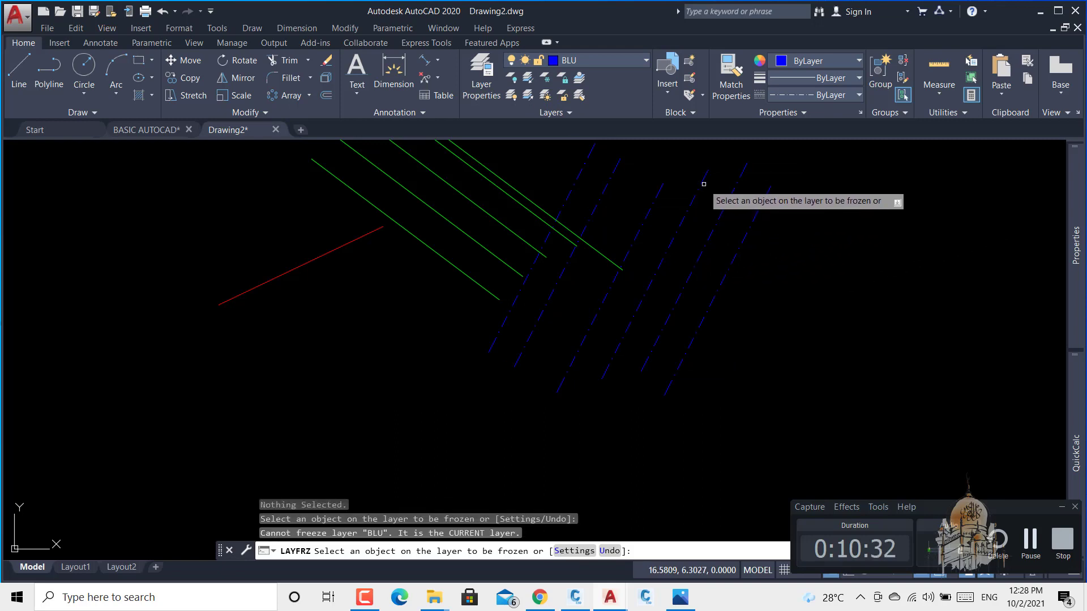
{"action": "key", "text": "Return"}
{"action": "left_click", "coordinate": [702, 181]}
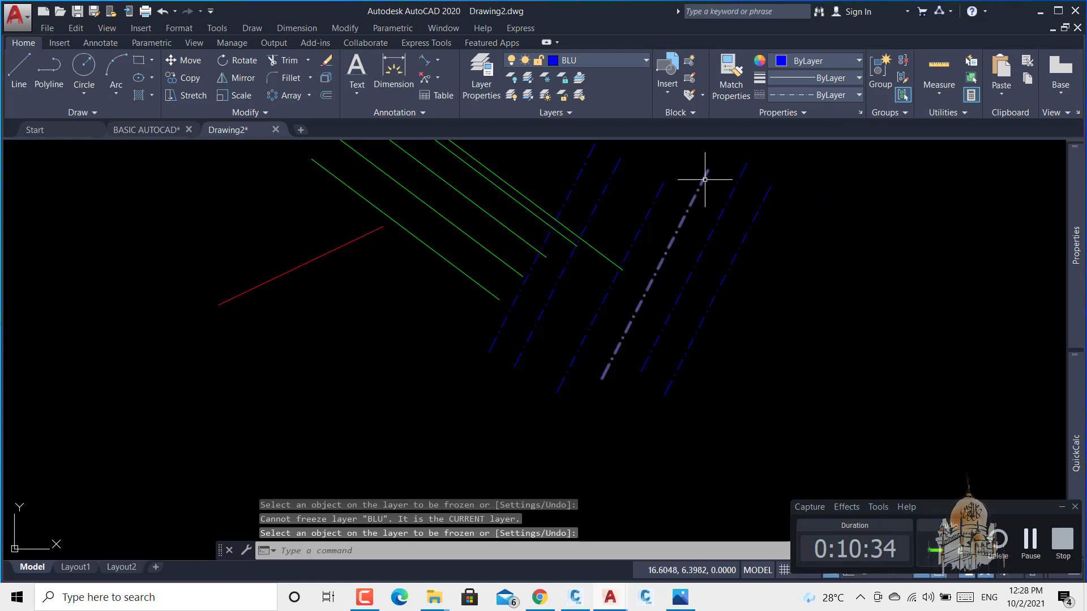
{"action": "right_click", "coordinate": [703, 183]}
{"action": "left_click", "coordinate": [734, 161]}
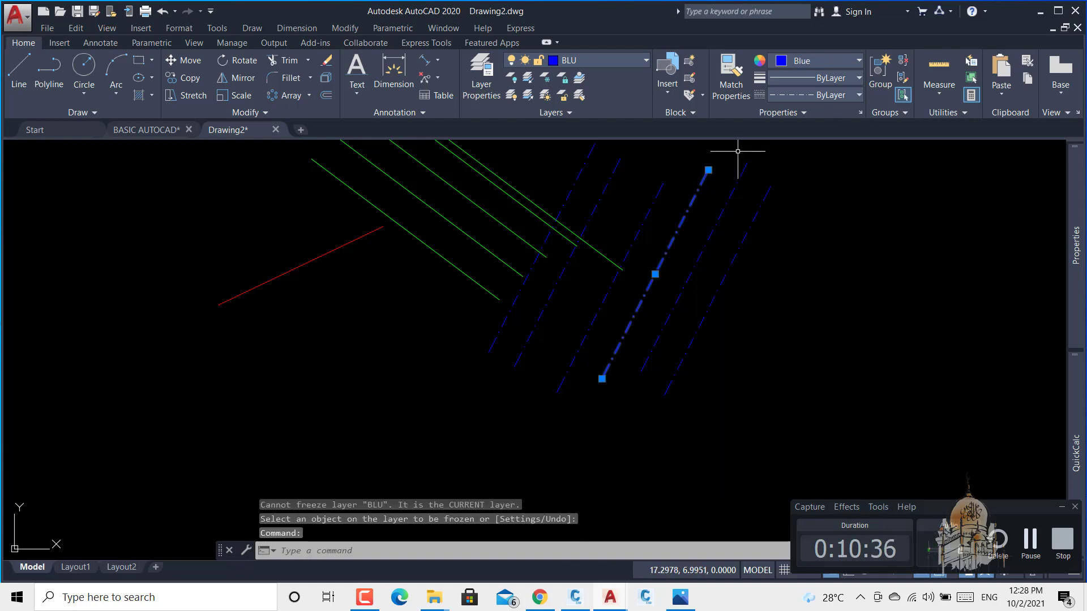
{"action": "key", "text": "Escape"}
- Move all the red, green and blue lines together up and to the left with the Move command
{"action": "scroll", "coordinate": [698, 175], "scroll_direction": "down", "scroll_amount": 4}
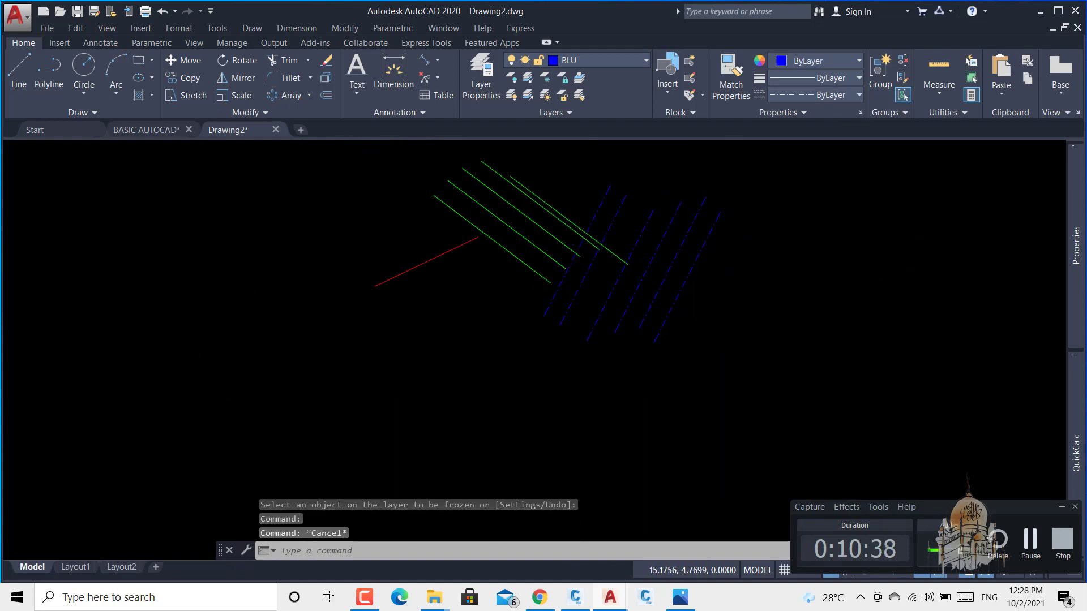
{"action": "left_click", "coordinate": [747, 186]}
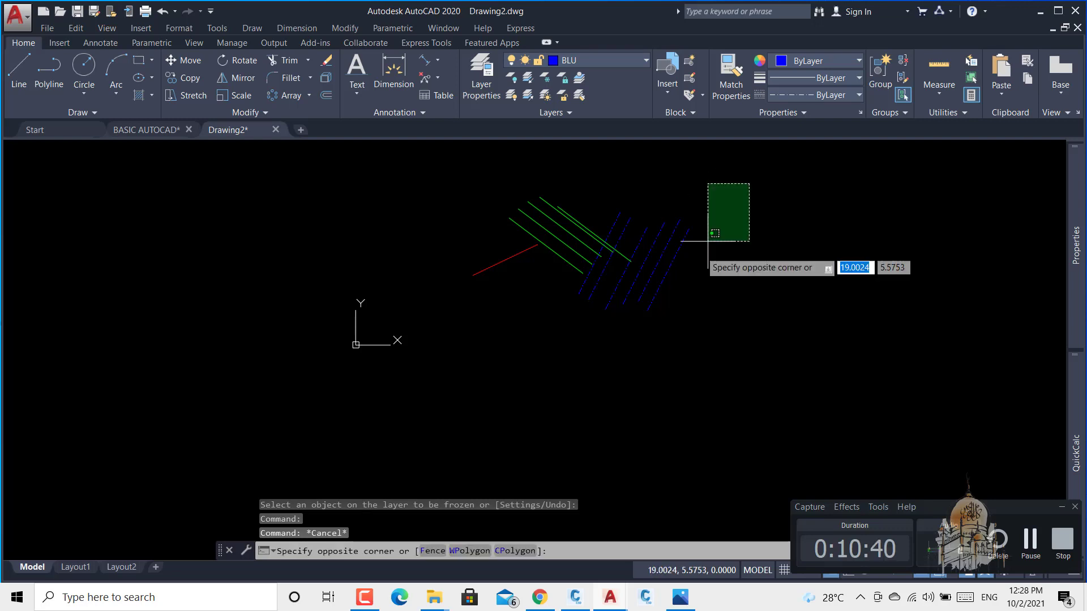
{"action": "left_click", "coordinate": [481, 353]}
{"action": "type", "text": "m"}
{"action": "key", "text": "Return"}
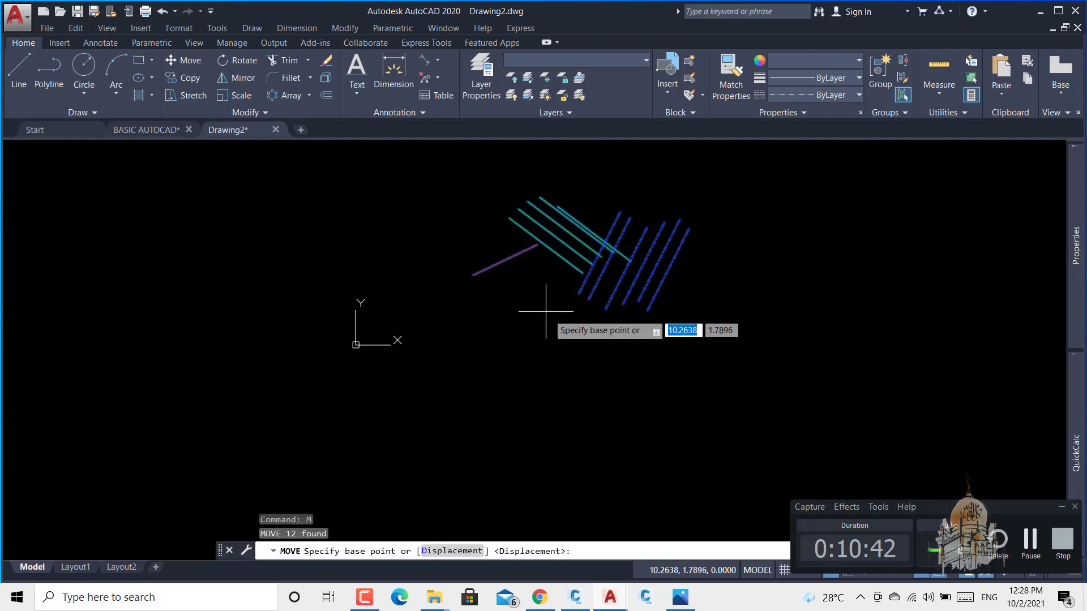
{"action": "left_click", "coordinate": [563, 354]}
{"action": "left_click", "coordinate": [499, 320]}
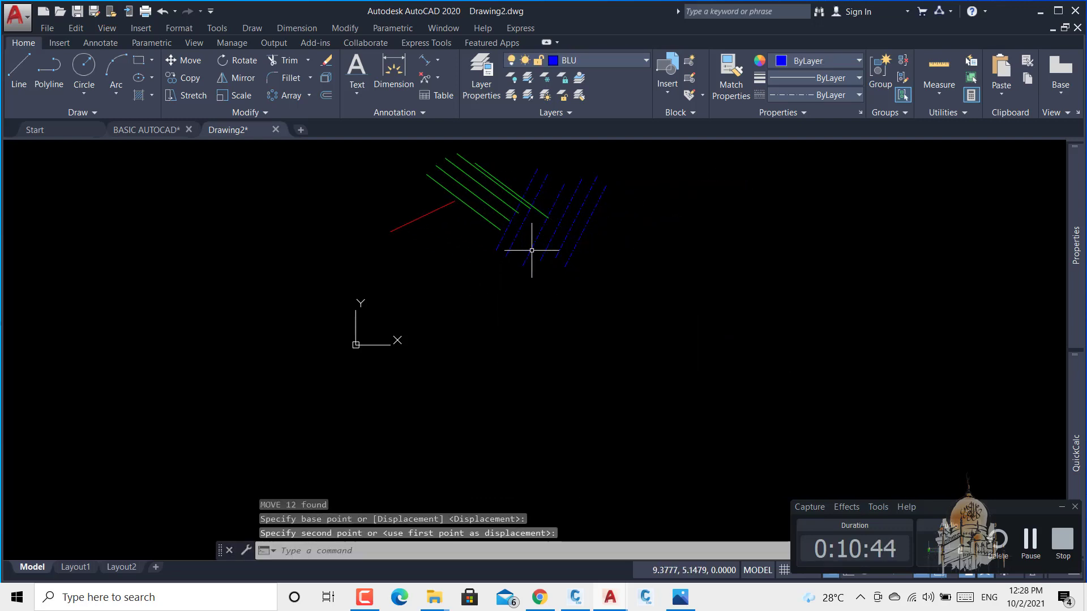
{"action": "middle_click_drag", "start_coordinate": [529, 243], "coordinate": [646, 321]}
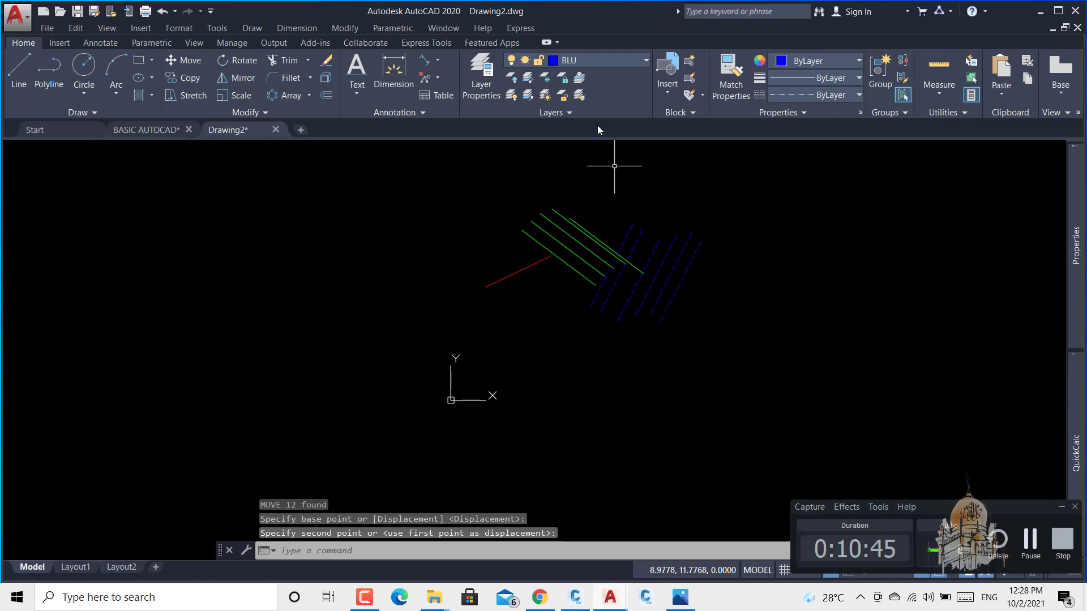
- Try again to freeze the BLU layer by picking the leftmost blue line, and end the Freeze command
{"action": "left_click", "coordinate": [545, 80]}
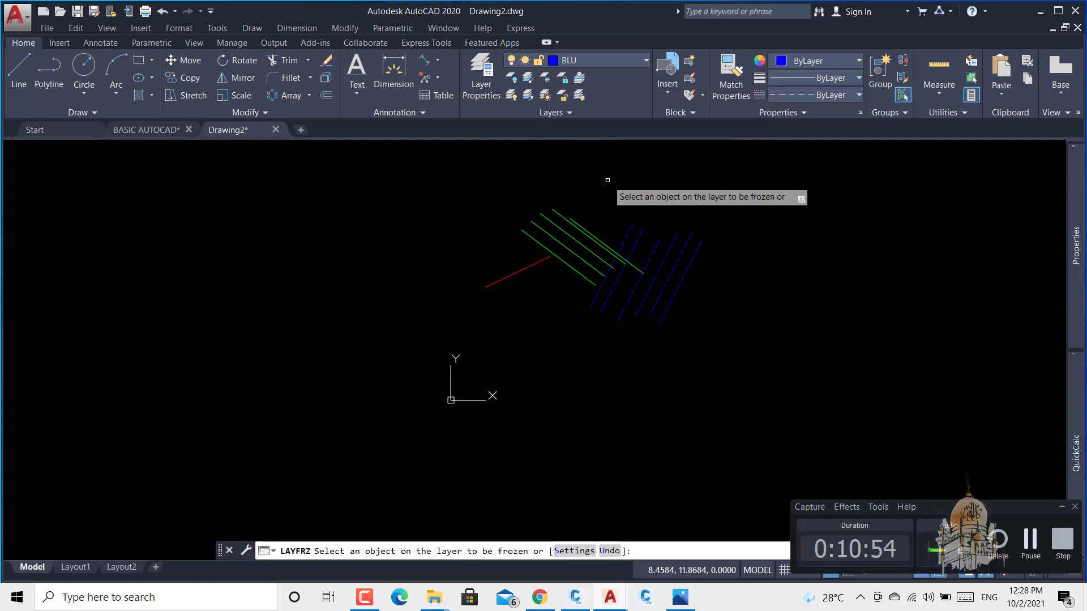
{"action": "left_click", "coordinate": [634, 225]}
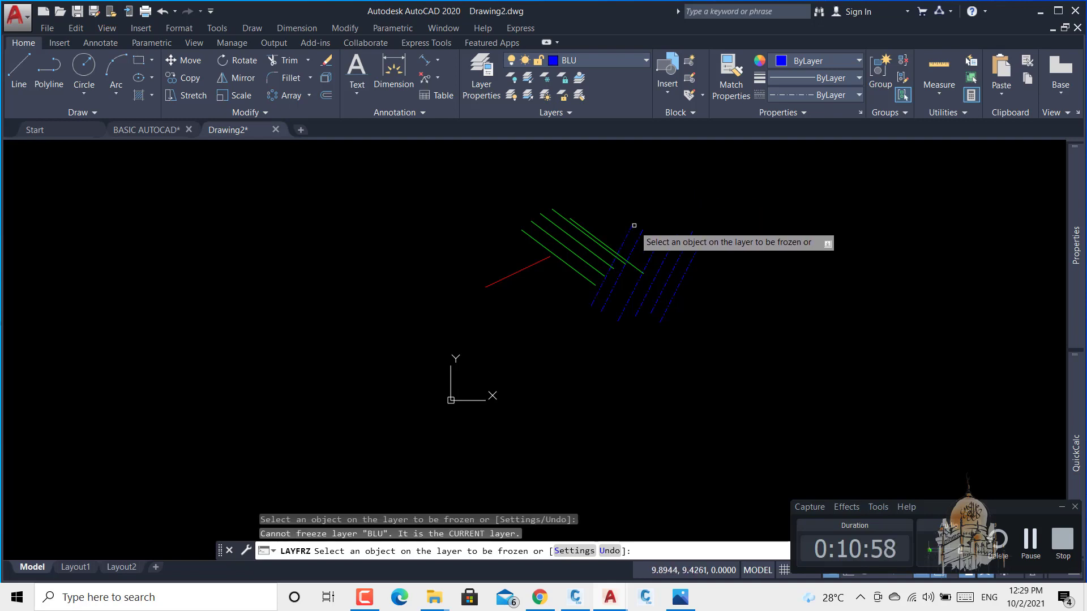
{"action": "key", "text": "Return"}
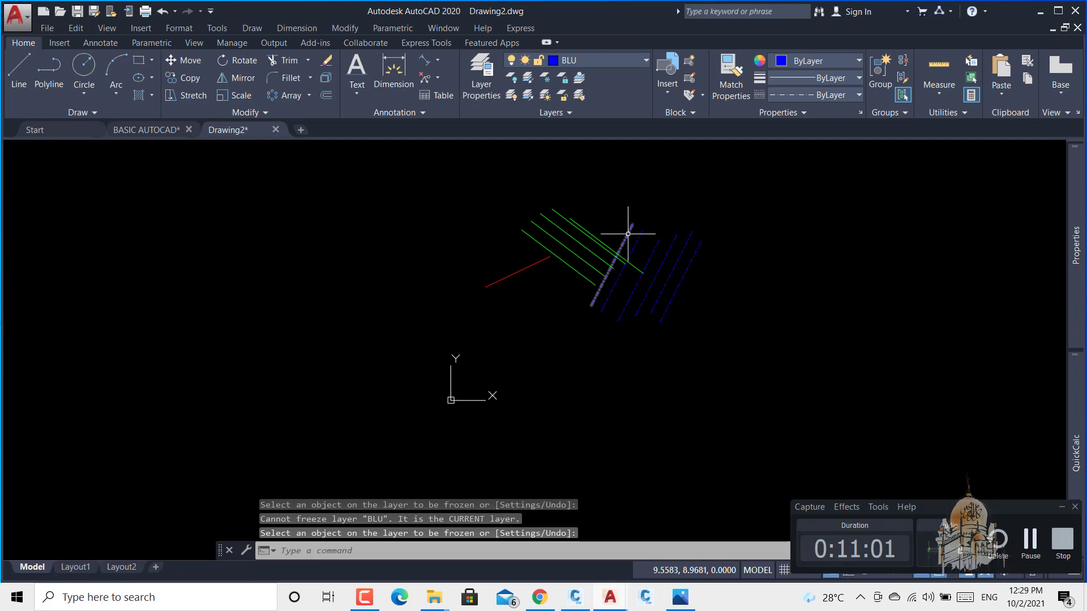
{"action": "left_click", "coordinate": [608, 209]}
{"action": "left_click", "coordinate": [570, 241]}
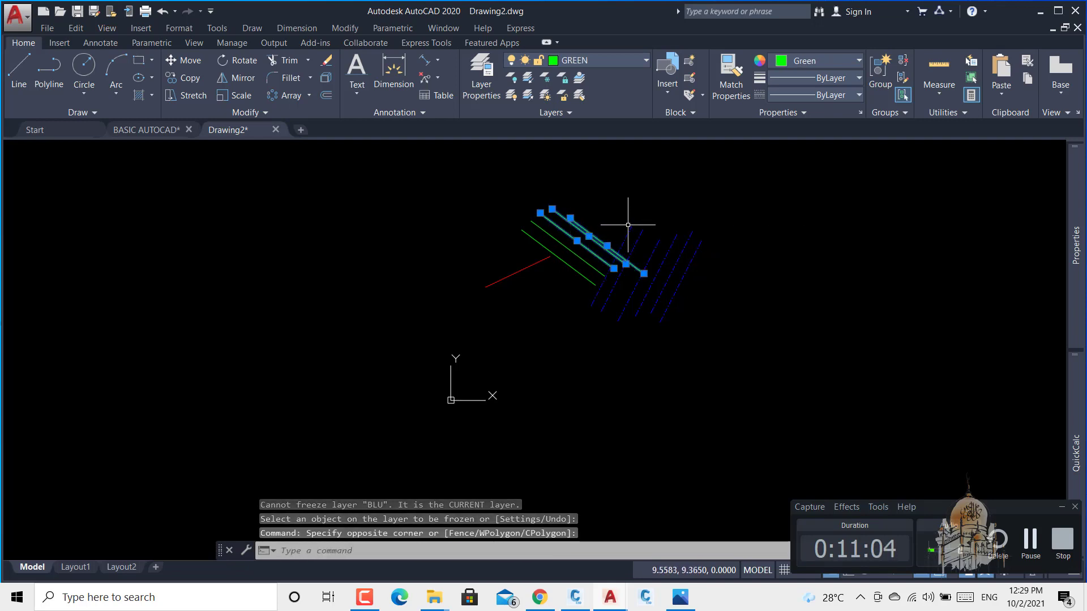
{"action": "key", "text": "Escape"}
- Move the six blue lines to the right, clear of the green lines, and undo the move
{"action": "left_click", "coordinate": [756, 207]}
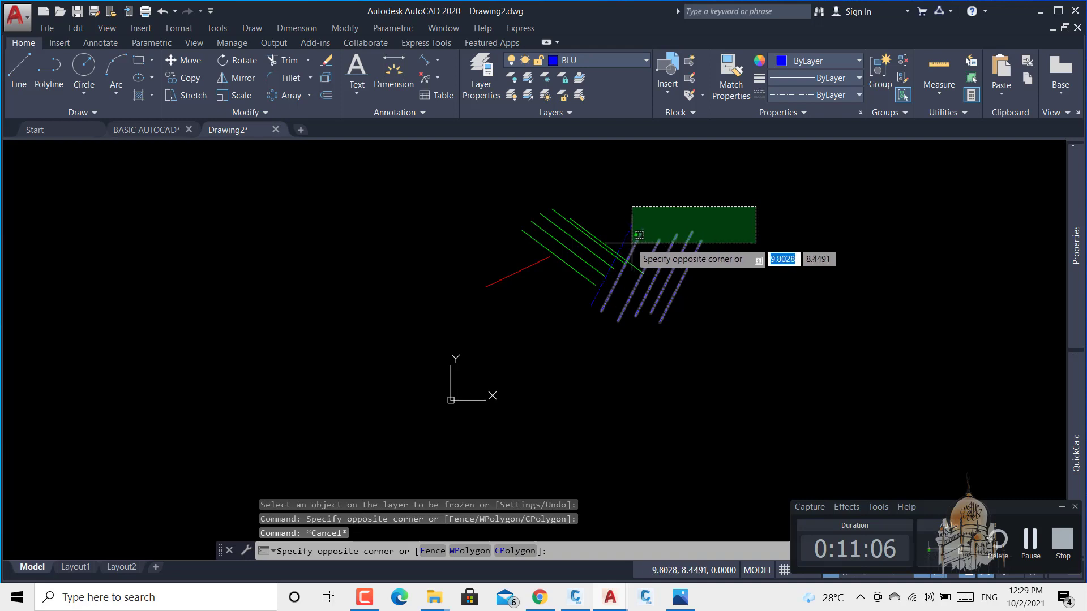
{"action": "left_click", "coordinate": [647, 247]}
{"action": "left_click", "coordinate": [699, 244]}
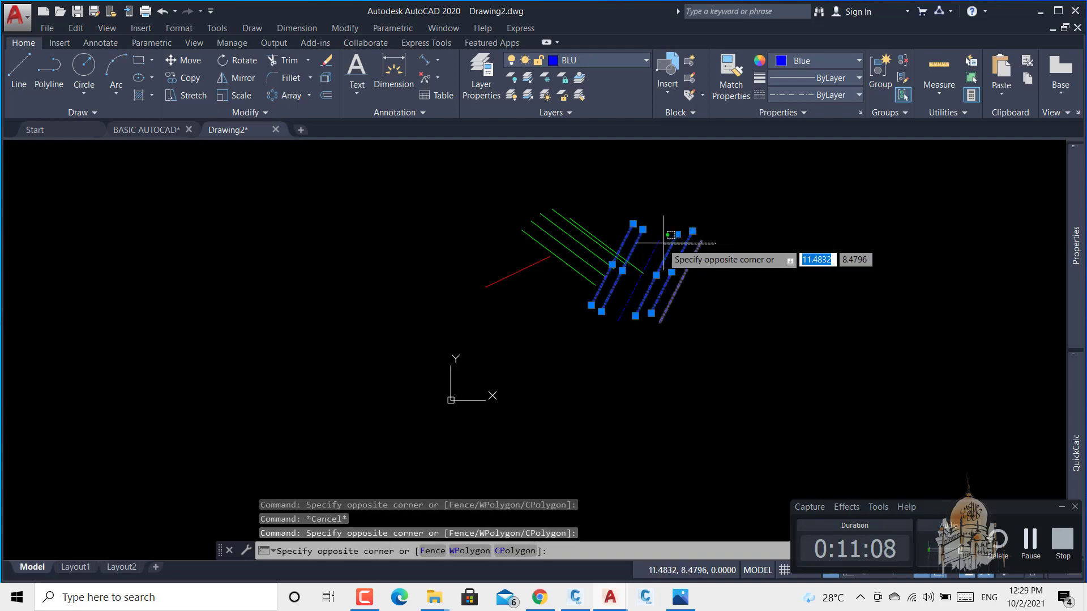
{"action": "left_click", "coordinate": [654, 241]}
{"action": "type", "text": "m"}
{"action": "key", "text": "Return"}
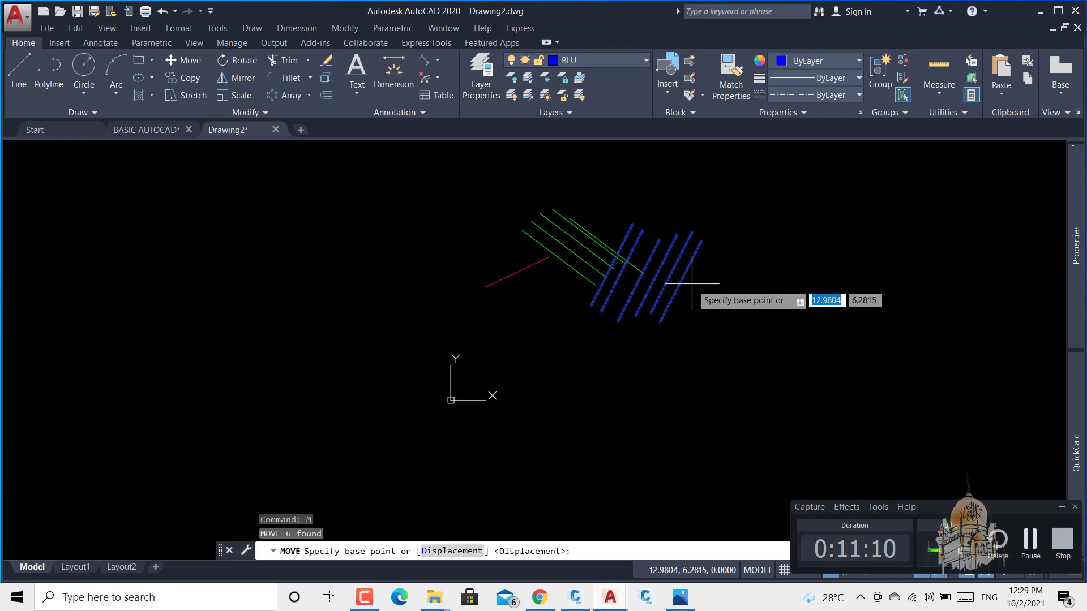
{"action": "left_click", "coordinate": [694, 284]}
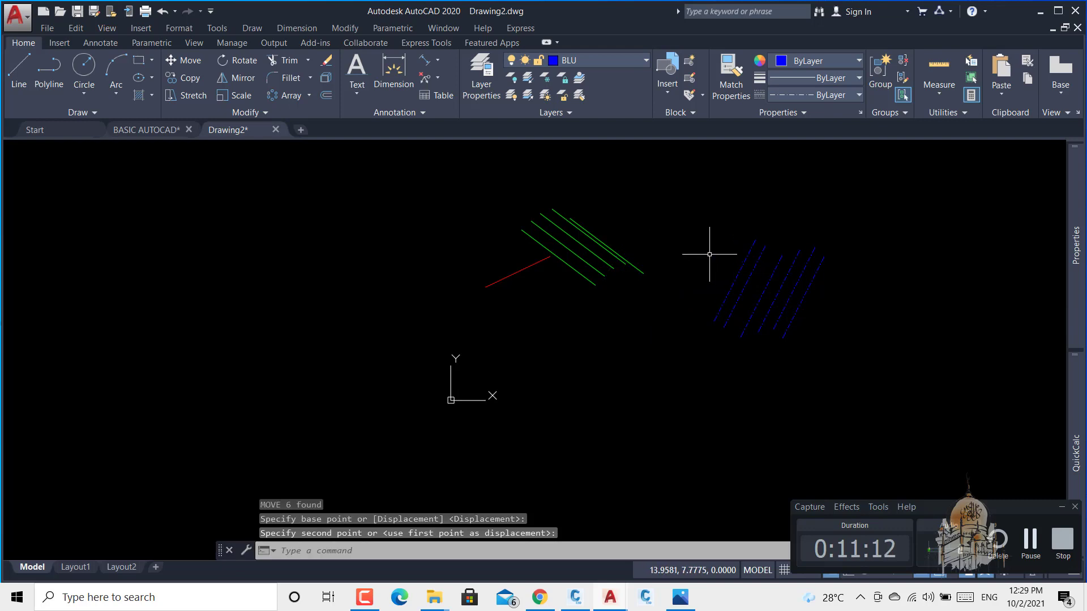
{"action": "key", "text": "ctrl+z"}
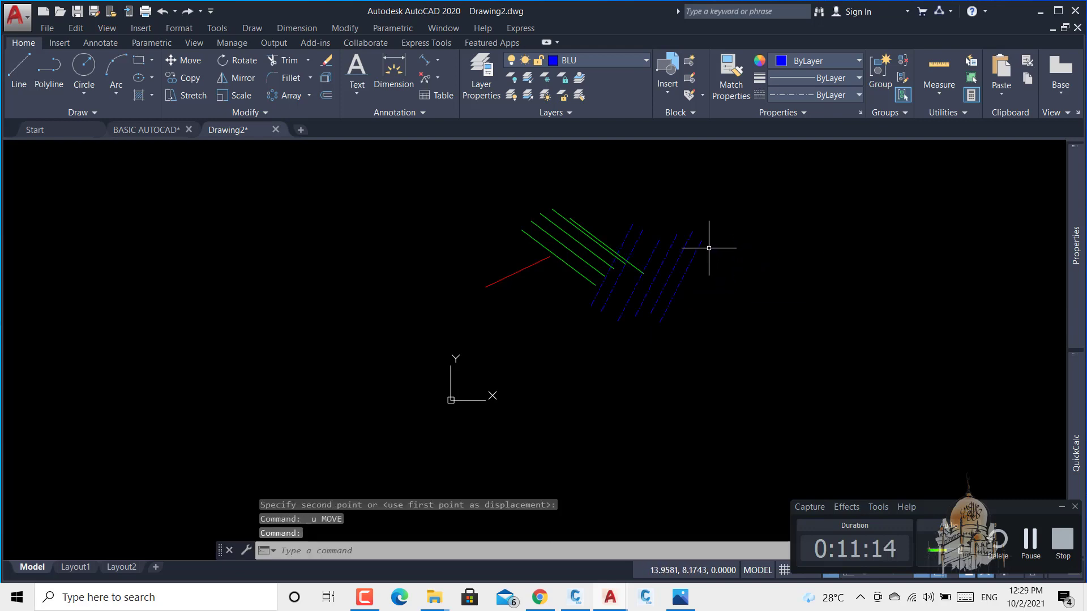
- Thaw all layers, and bring up the Freeze command's setting types before cancelling the command
{"action": "left_click", "coordinate": [546, 96]}
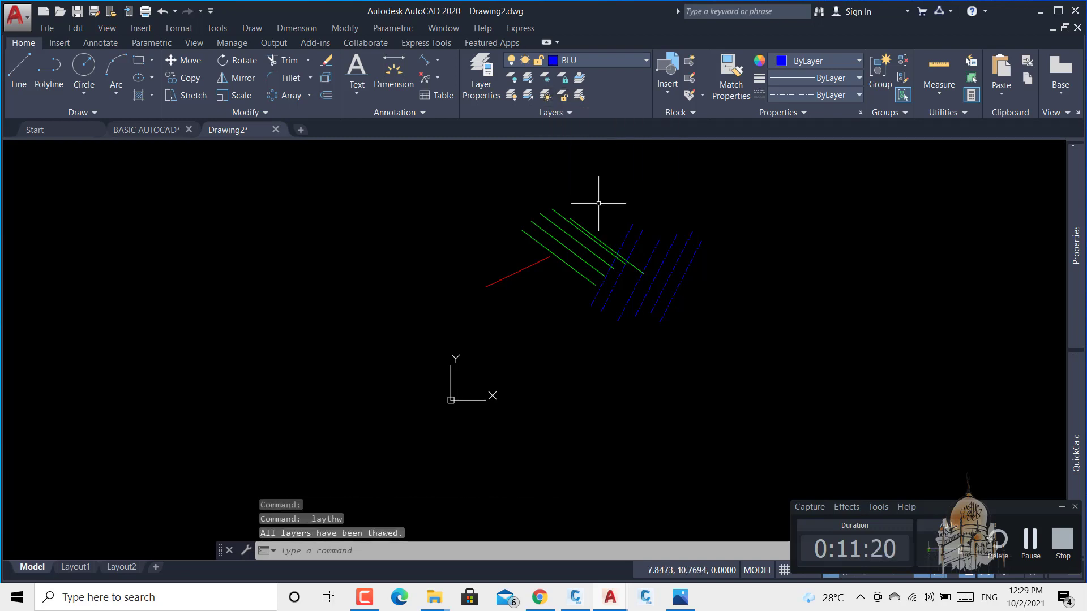
{"action": "left_click", "coordinate": [546, 82]}
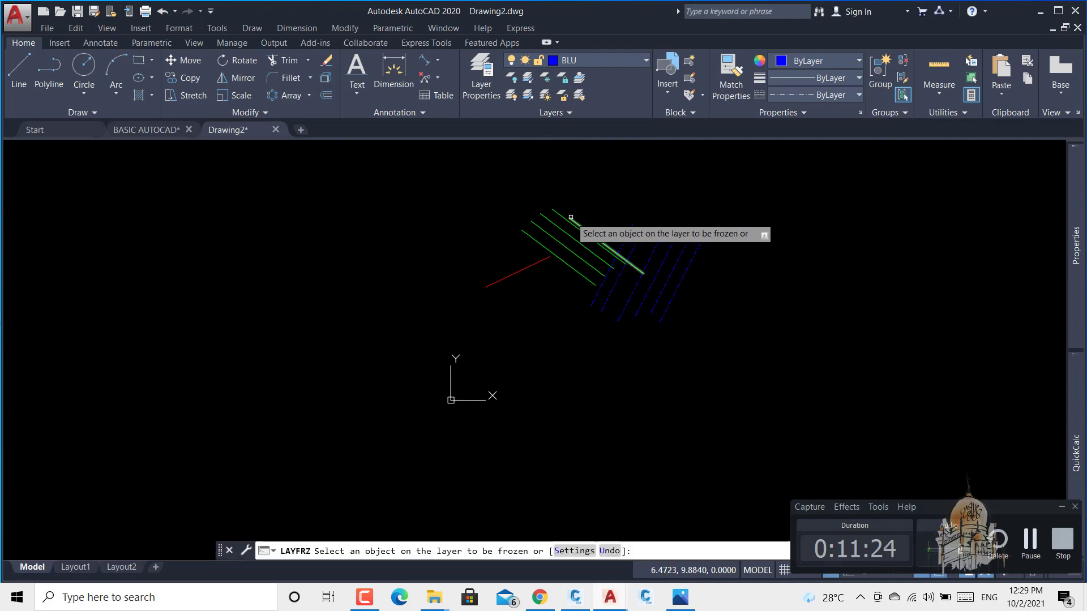
{"action": "type", "text": "S"}
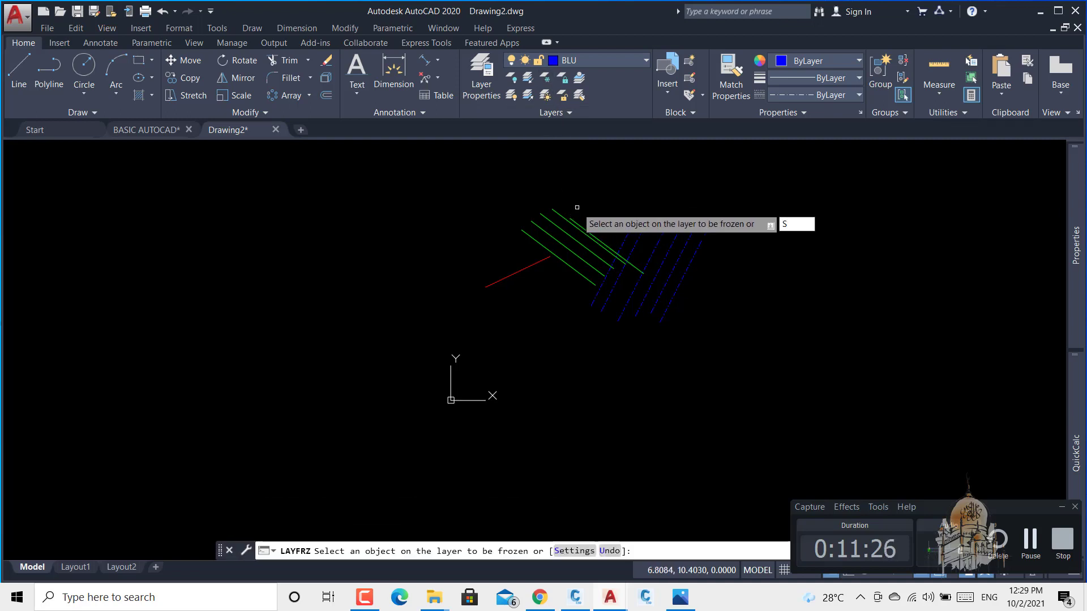
{"action": "key", "text": "Return"}
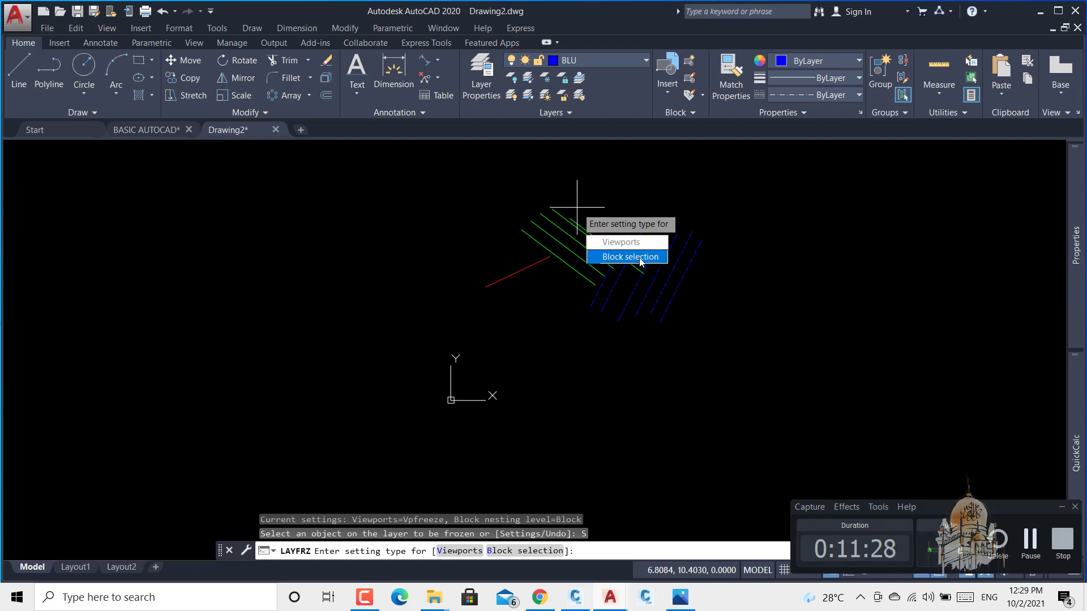
{"action": "key", "text": "Escape"}
{"action": "key", "text": "Escape"}
{"action": "key", "text": "Escape"}
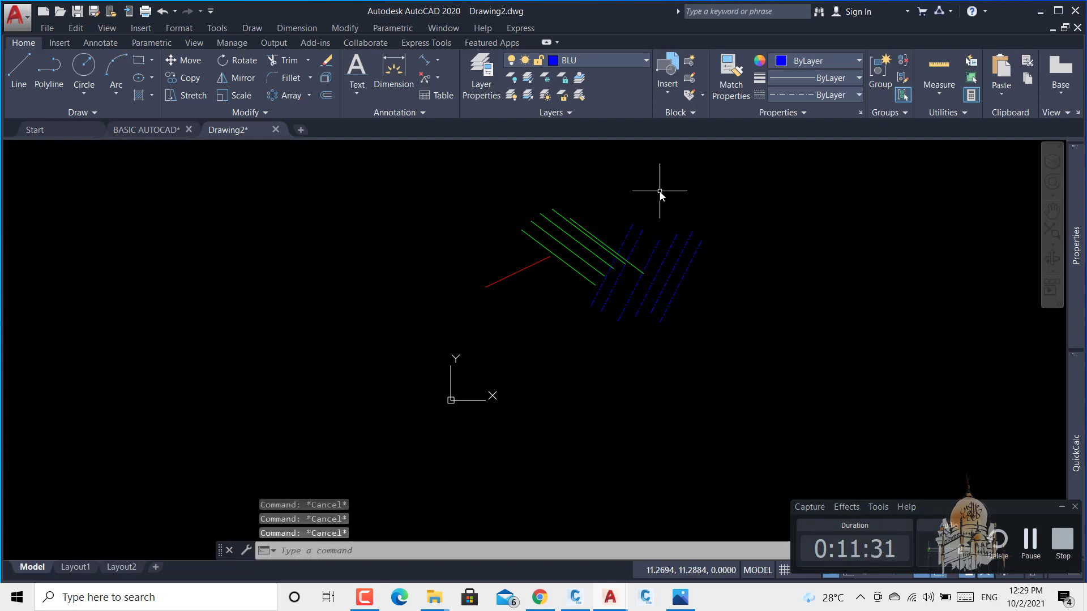
- Freeze the RED layer by picking the red line, and thaw all layers
{"action": "left_click", "coordinate": [545, 83]}
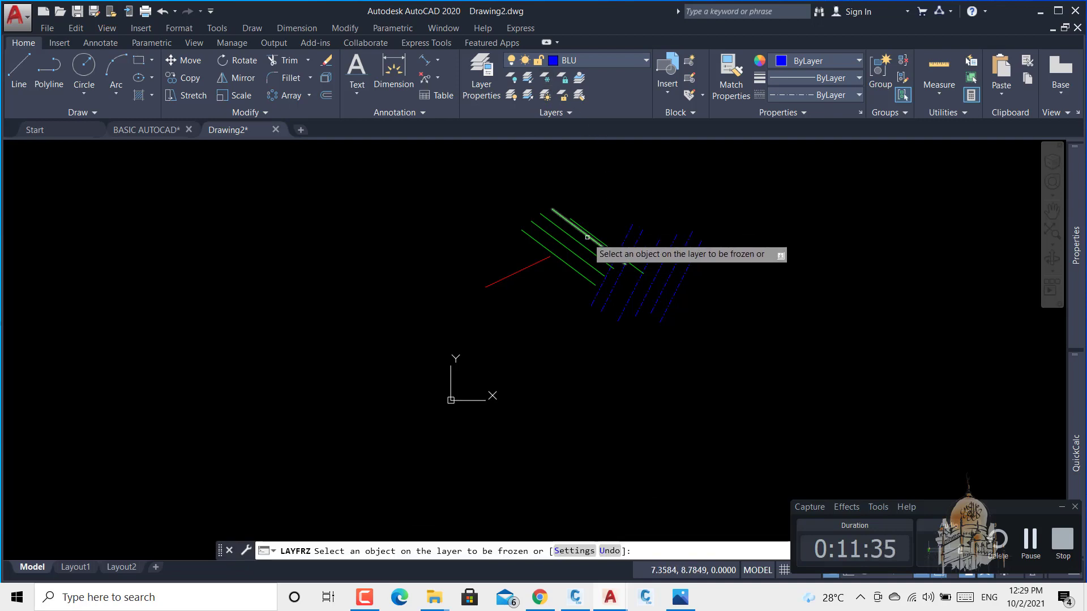
{"action": "left_click", "coordinate": [545, 258]}
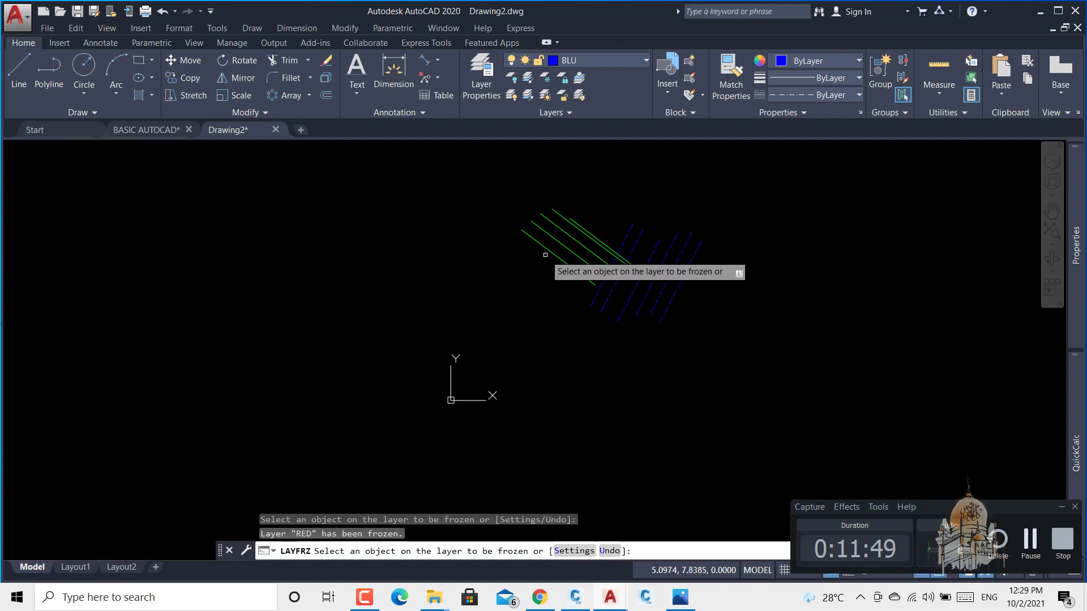
{"action": "left_click", "coordinate": [550, 97]}
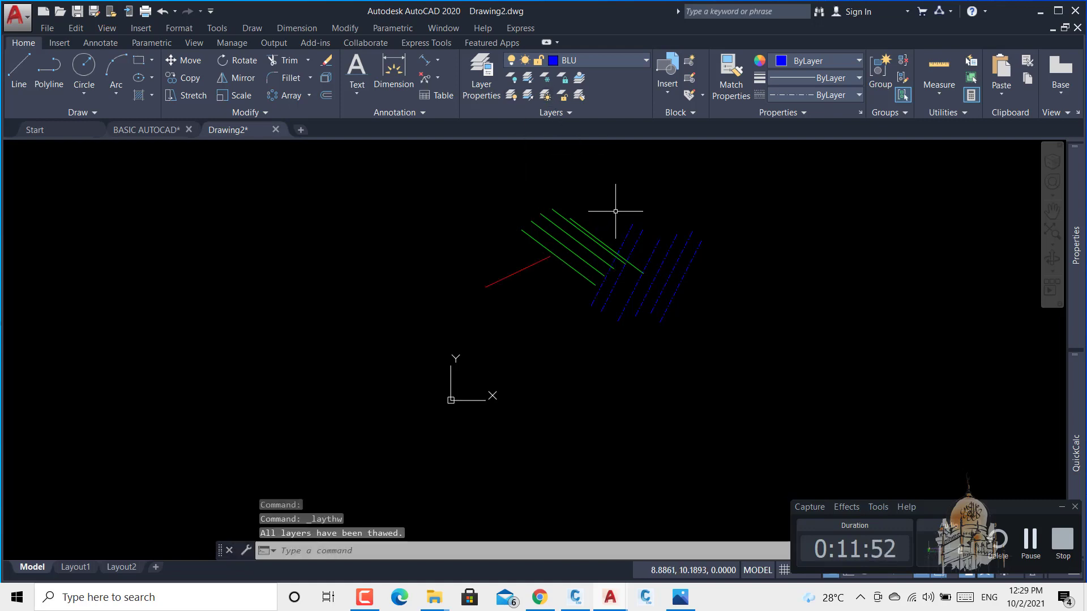
{"action": "key", "text": "Escape"}
{"action": "key", "text": "Escape"}
{"action": "key", "text": "Escape"}
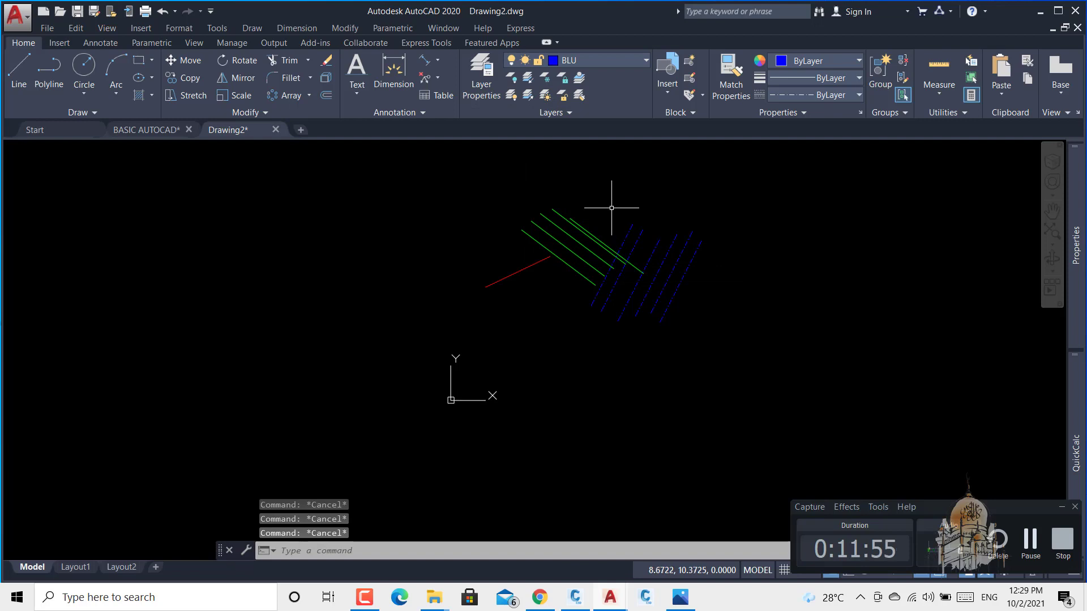
- Freeze the RED layer again using the red line, and end the Freeze command
{"action": "left_click", "coordinate": [545, 78]}
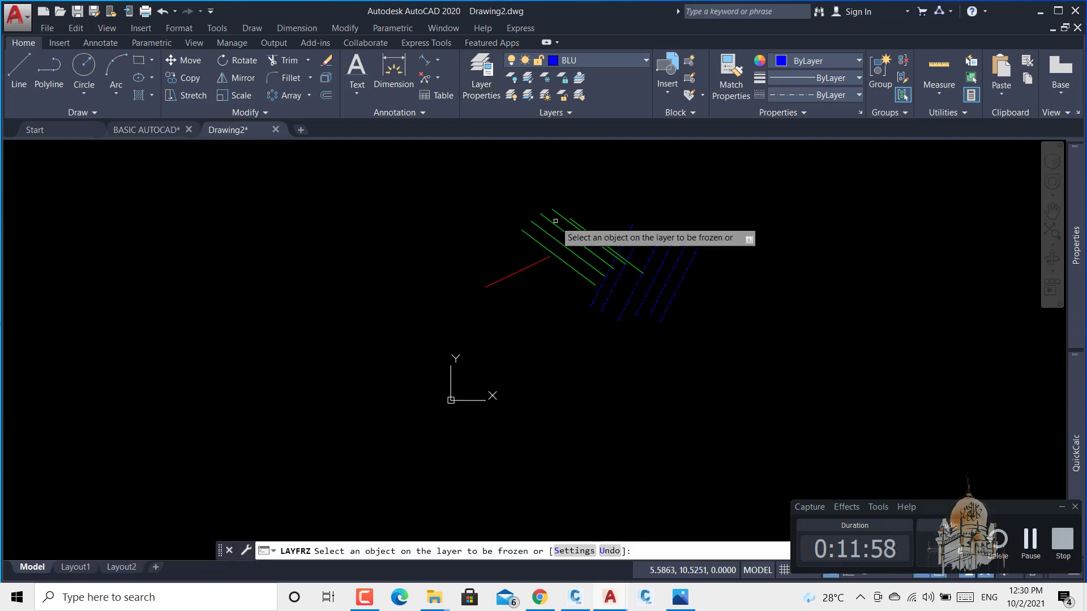
{"action": "left_click", "coordinate": [520, 271]}
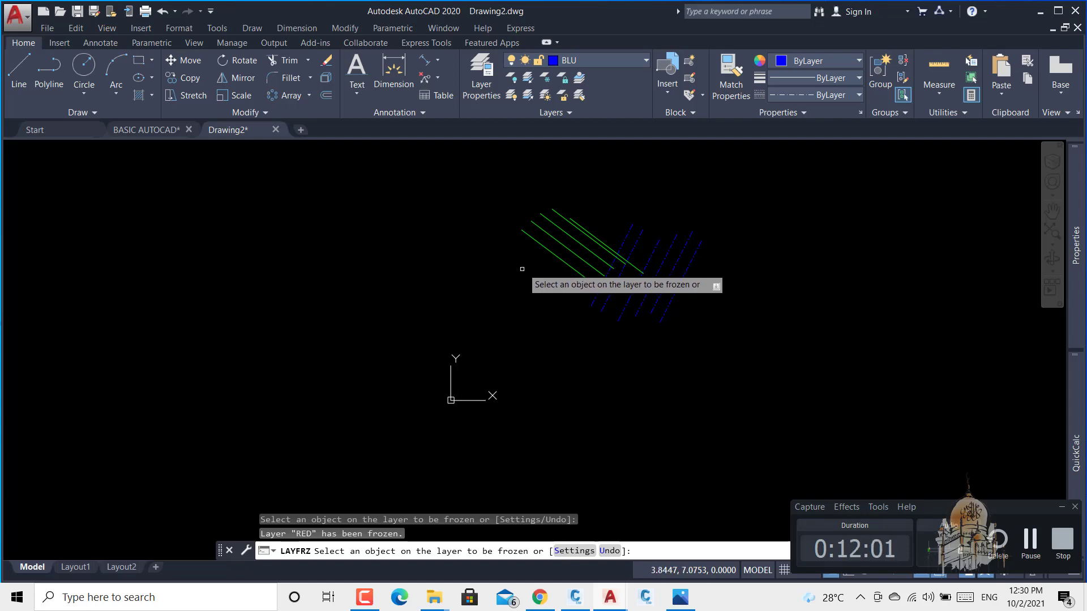
{"action": "key", "text": "Escape"}
- Move all the green and blue lines about 20 units to the right while RED is frozen, and thaw all layers
{"action": "scroll", "coordinate": [538, 249], "scroll_direction": "down", "scroll_amount": 2}
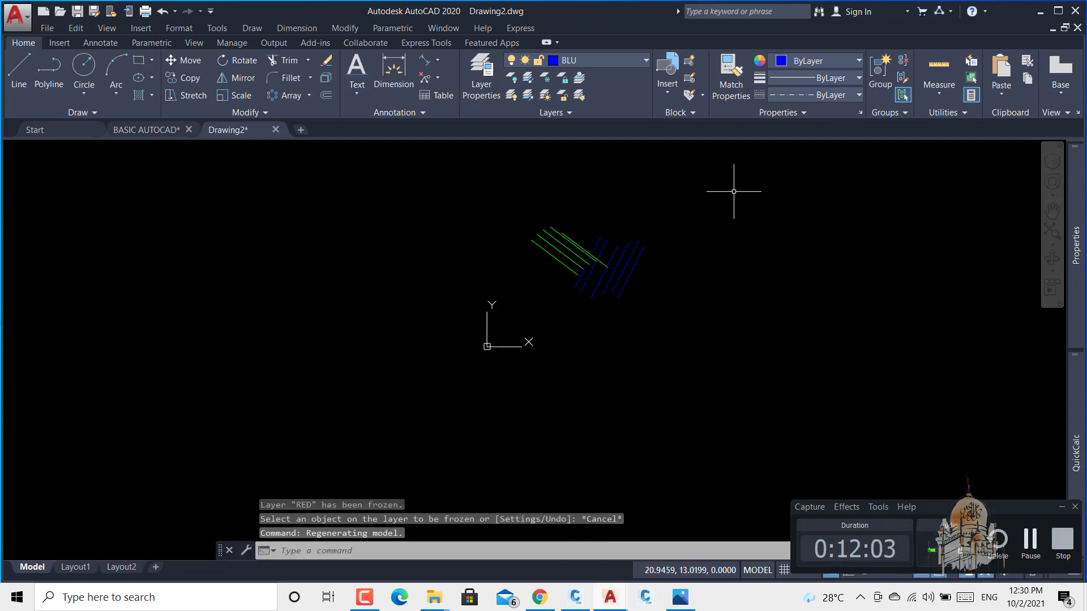
{"action": "left_click", "coordinate": [742, 173]}
{"action": "left_click", "coordinate": [512, 332]}
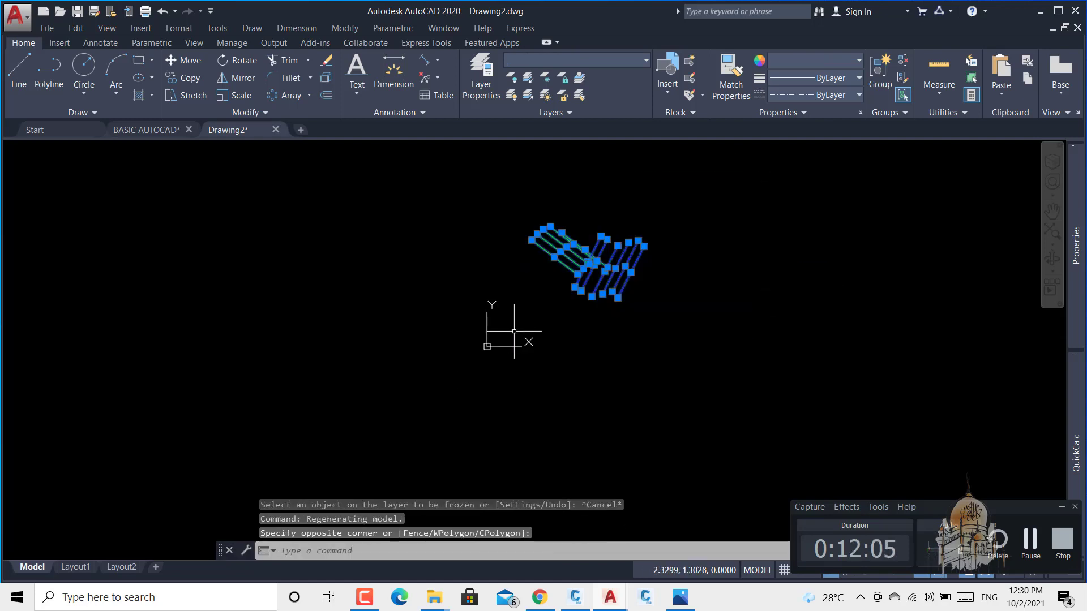
{"action": "type", "text": "M"}
{"action": "key", "text": "Return"}
{"action": "left_click", "coordinate": [540, 316]}
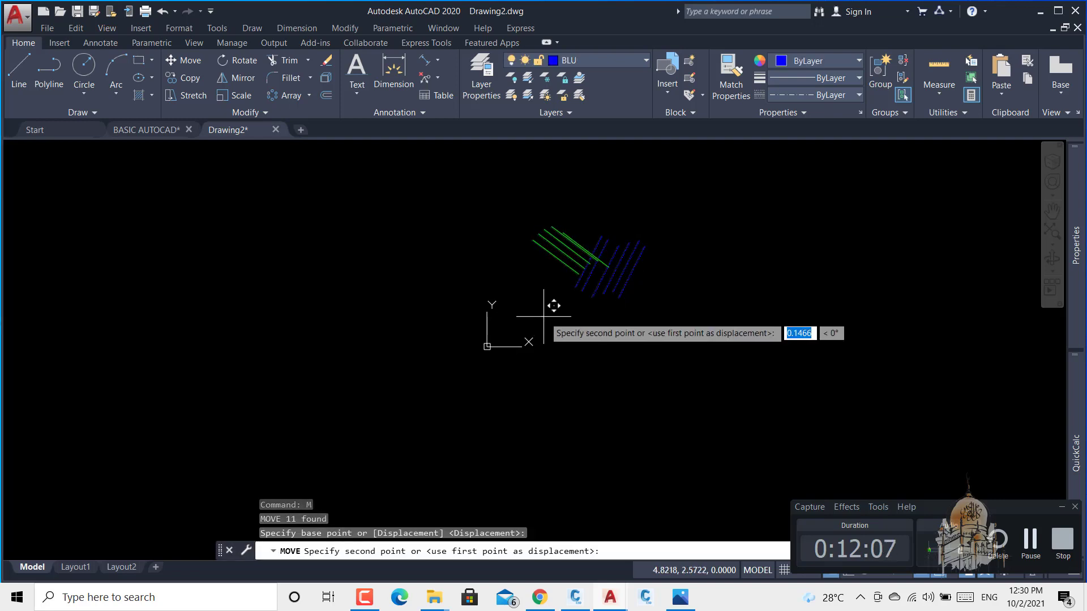
{"action": "left_click", "coordinate": [772, 314]}
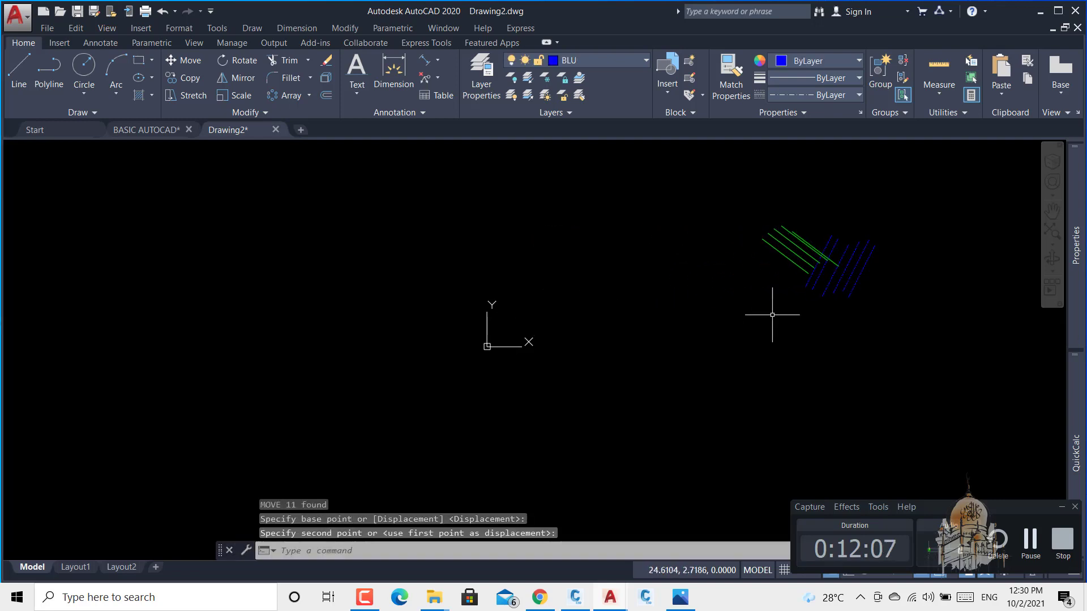
{"action": "left_click", "coordinate": [546, 96]}
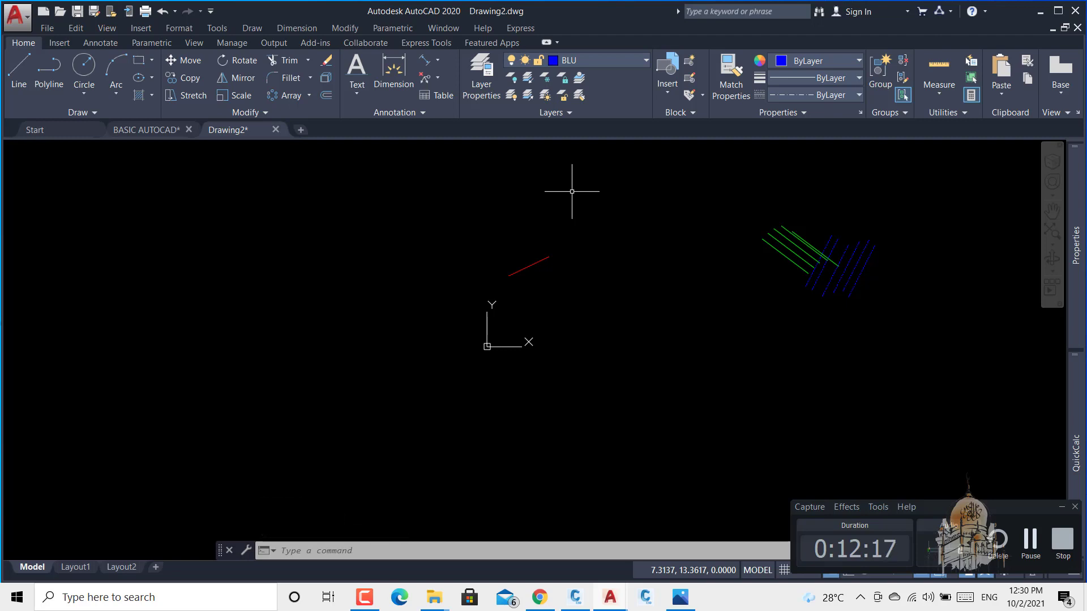
- Make GREEN the current layer by picking one of the green lines
{"action": "left_click", "coordinate": [580, 80]}
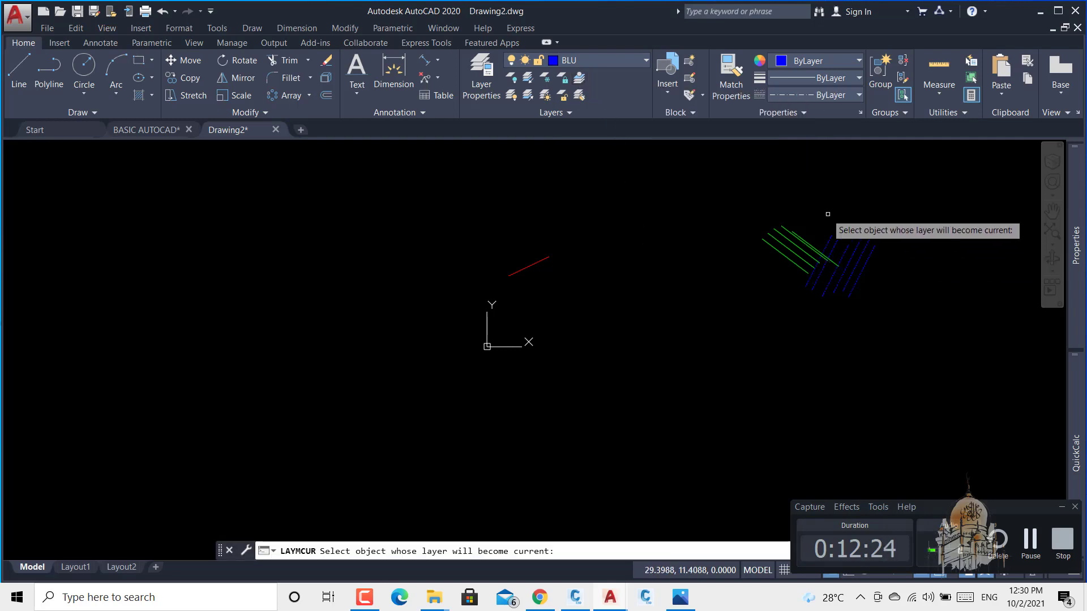
{"action": "scroll", "coordinate": [785, 241], "scroll_direction": "up", "scroll_amount": 4}
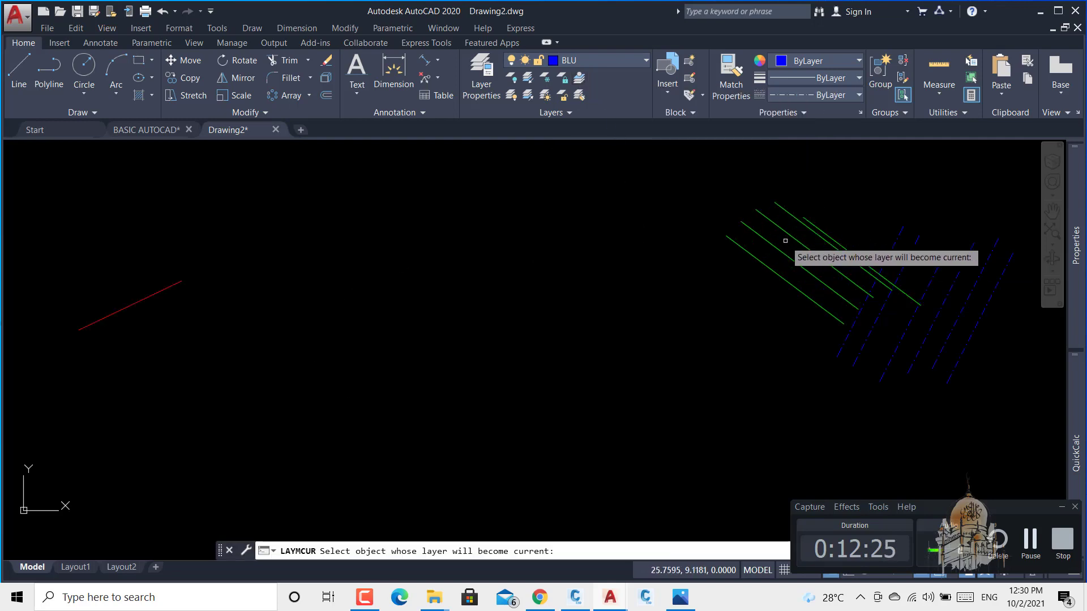
{"action": "left_click", "coordinate": [763, 263]}
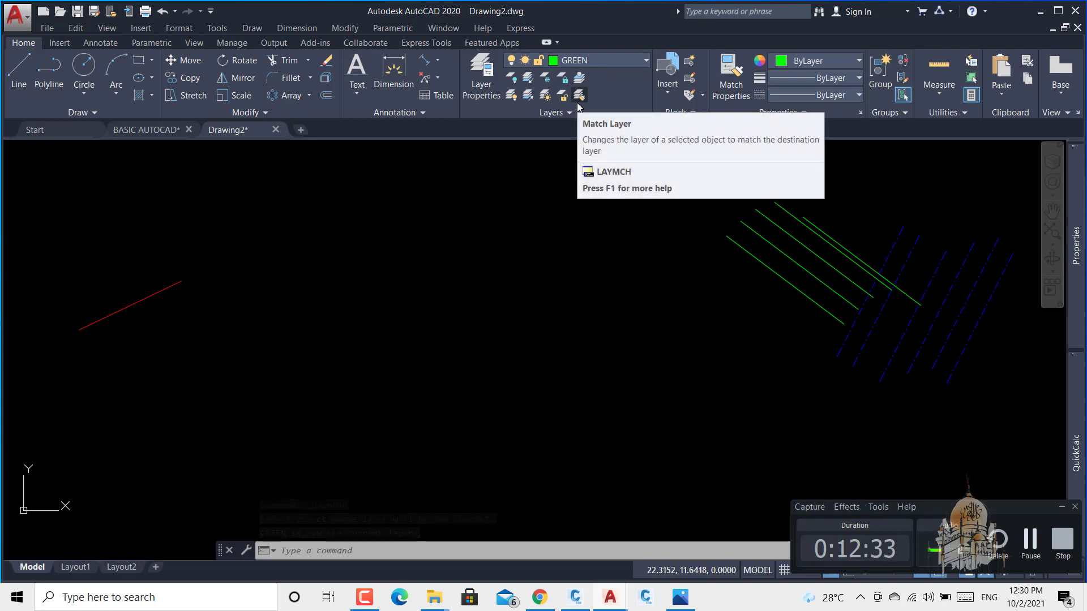
- Use Match Layer to change the uppermost green line to the BLU layer, picking a blue line as the destination
{"action": "scroll", "coordinate": [739, 262], "scroll_direction": "down", "scroll_amount": 1}
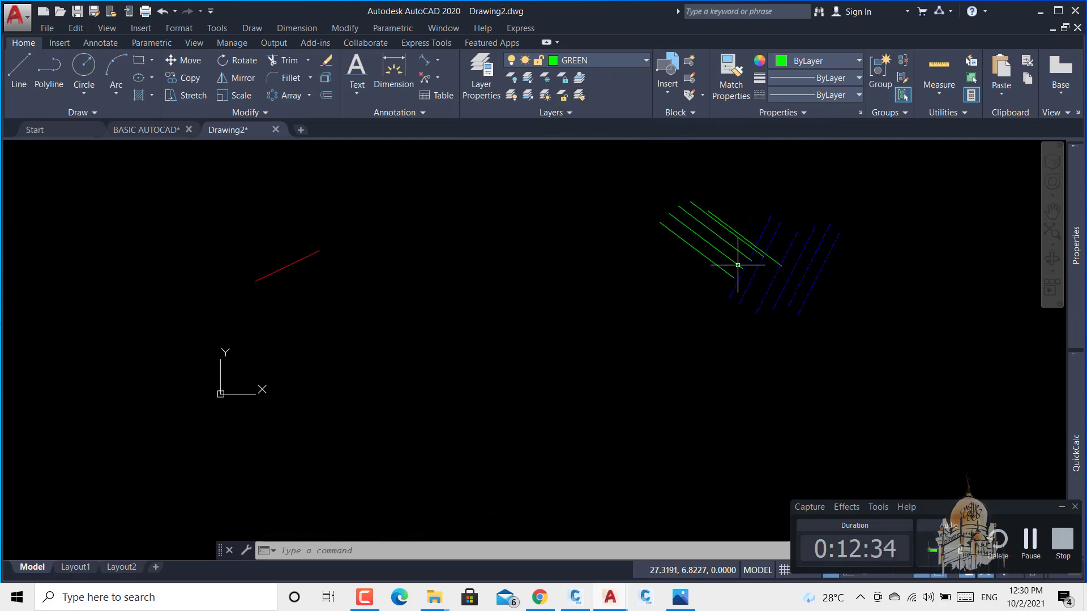
{"action": "scroll", "coordinate": [807, 226], "scroll_direction": "up", "scroll_amount": 1}
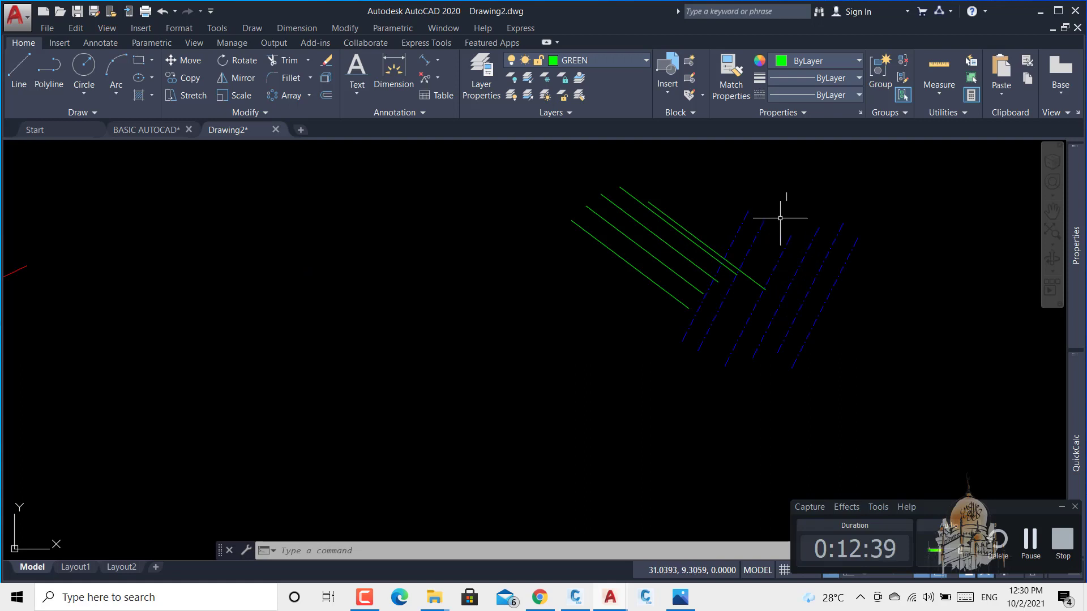
{"action": "left_click", "coordinate": [580, 97]}
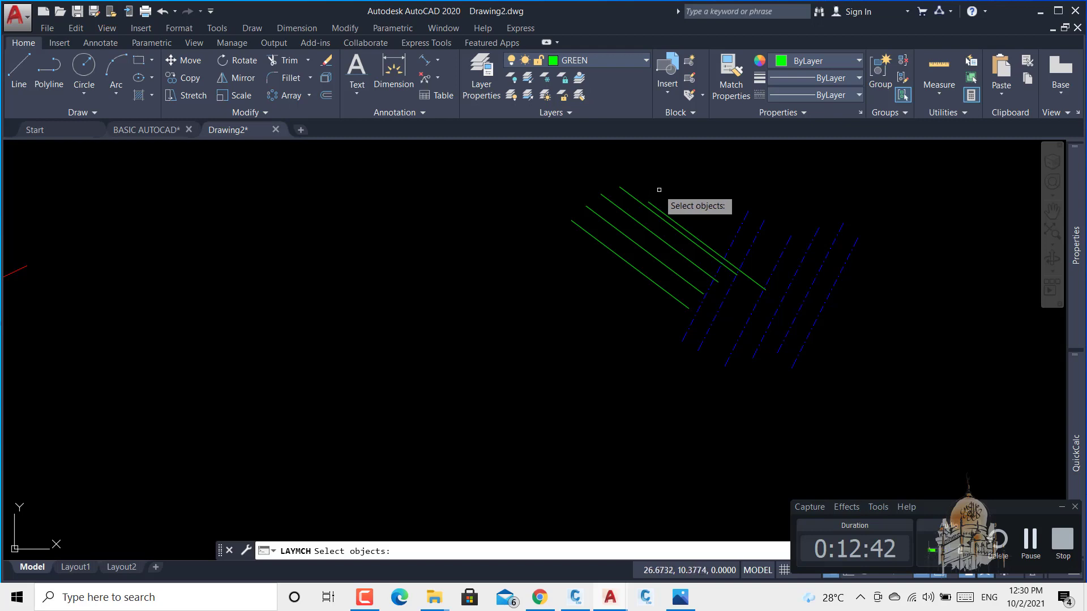
{"action": "scroll", "coordinate": [659, 208], "scroll_direction": "up", "scroll_amount": 3}
{"action": "left_click", "coordinate": [654, 202]}
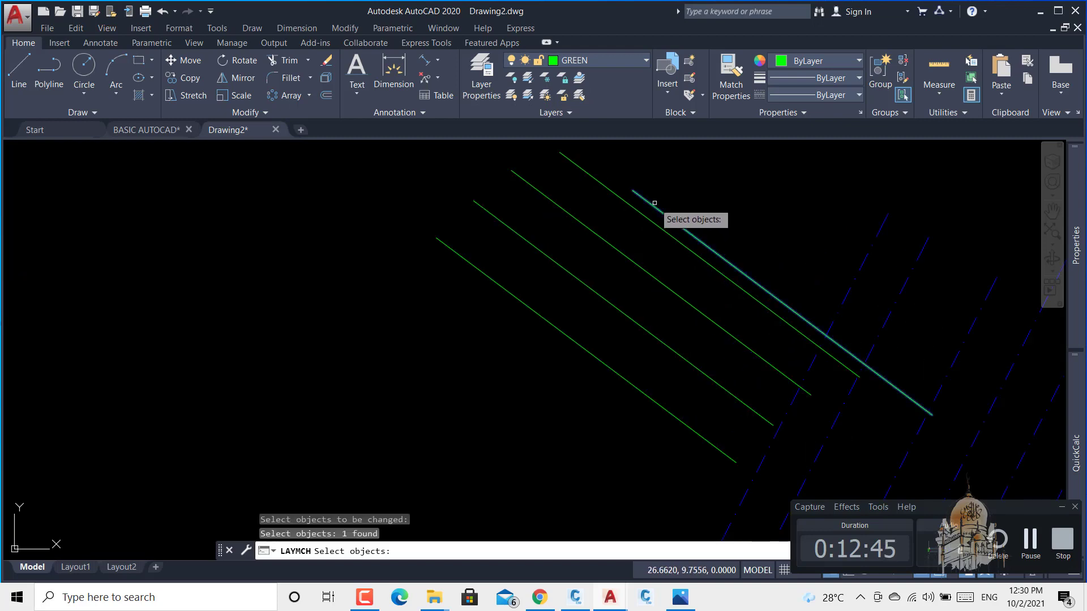
{"action": "key", "text": "Return"}
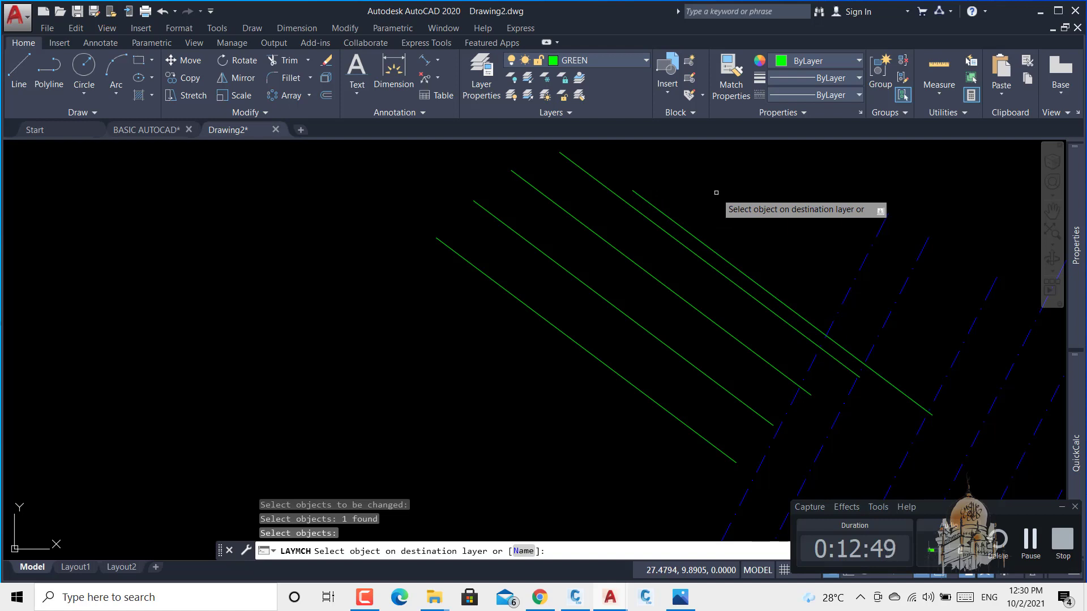
{"action": "scroll", "coordinate": [716, 193], "scroll_direction": "down", "scroll_amount": 4}
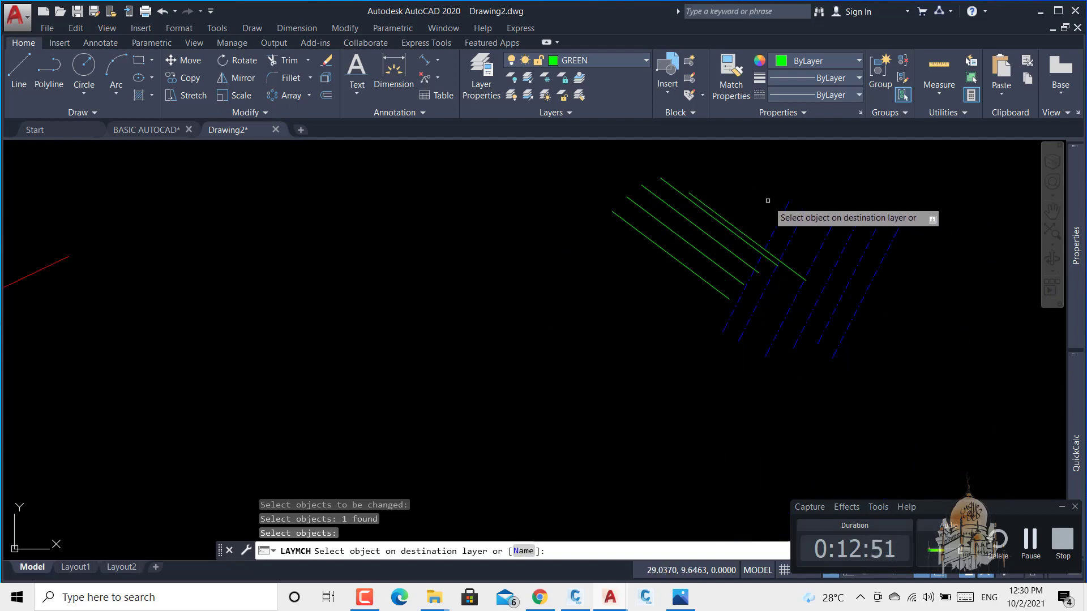
{"action": "left_click", "coordinate": [788, 219]}
- Match the properties of the adjacent solid green line onto the two blue lines nearest the green group
{"action": "scroll", "coordinate": [792, 227], "scroll_direction": "up", "scroll_amount": 3}
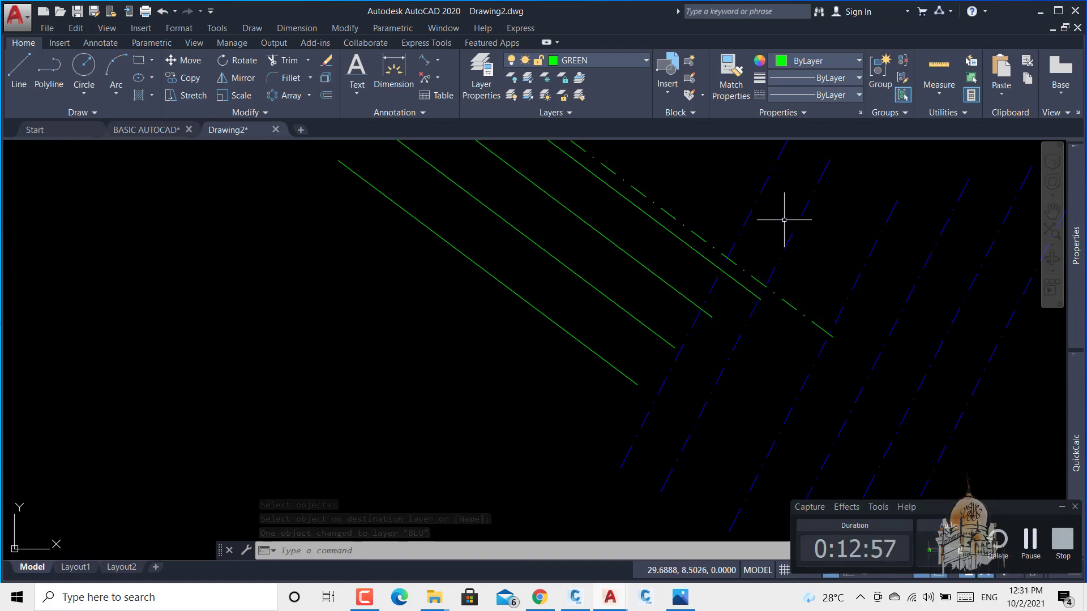
{"action": "type", "text": "MA"}
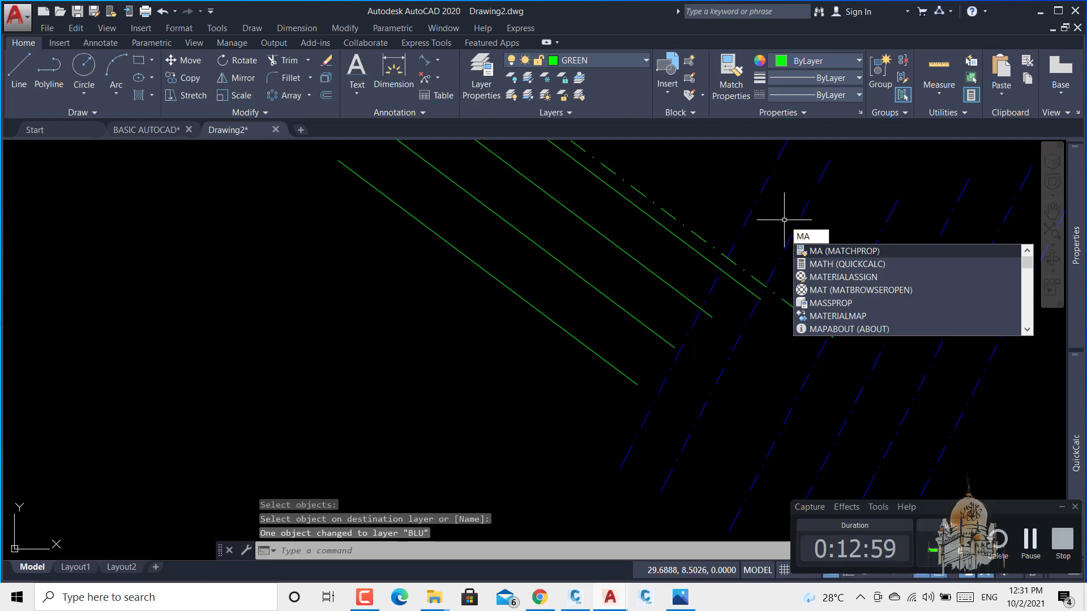
{"action": "key", "text": "Return"}
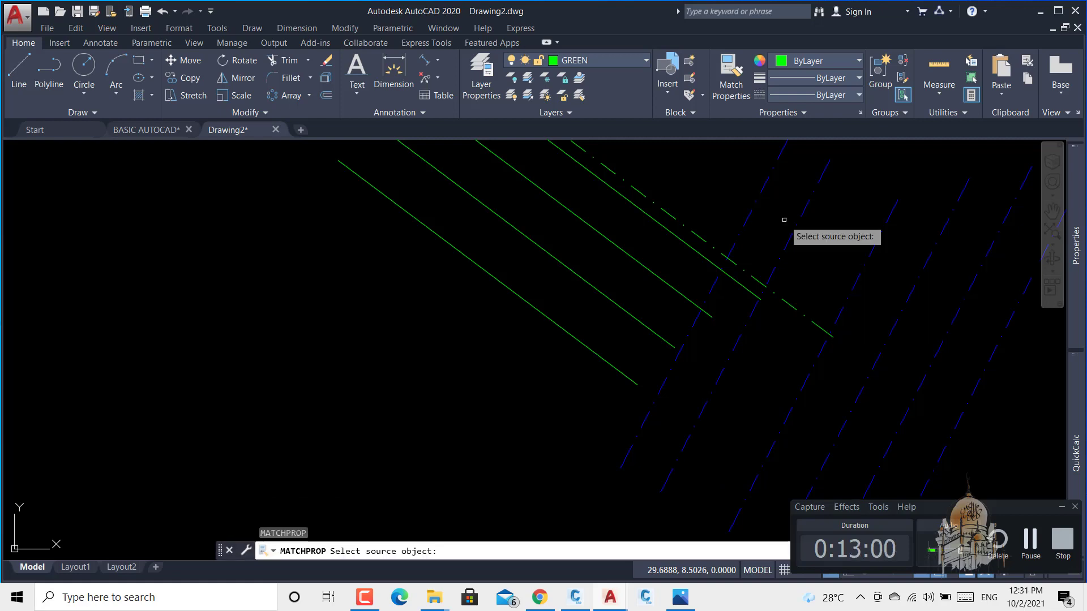
{"action": "left_click", "coordinate": [667, 227]}
{"action": "scroll", "coordinate": [736, 209], "scroll_direction": "down", "scroll_amount": 2}
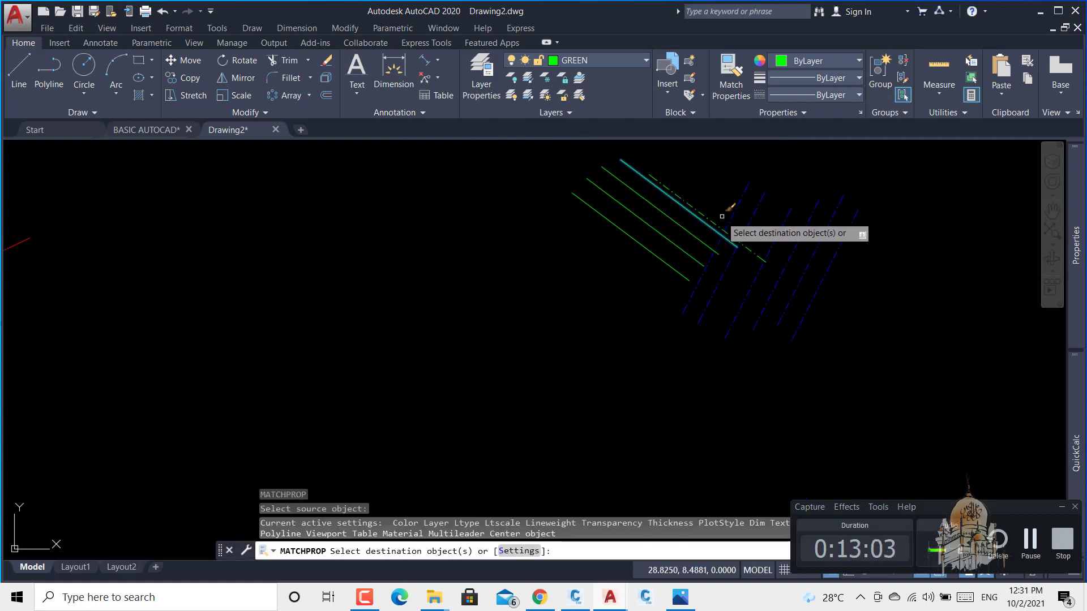
{"action": "left_click", "coordinate": [792, 173]}
{"action": "left_click", "coordinate": [757, 198]}
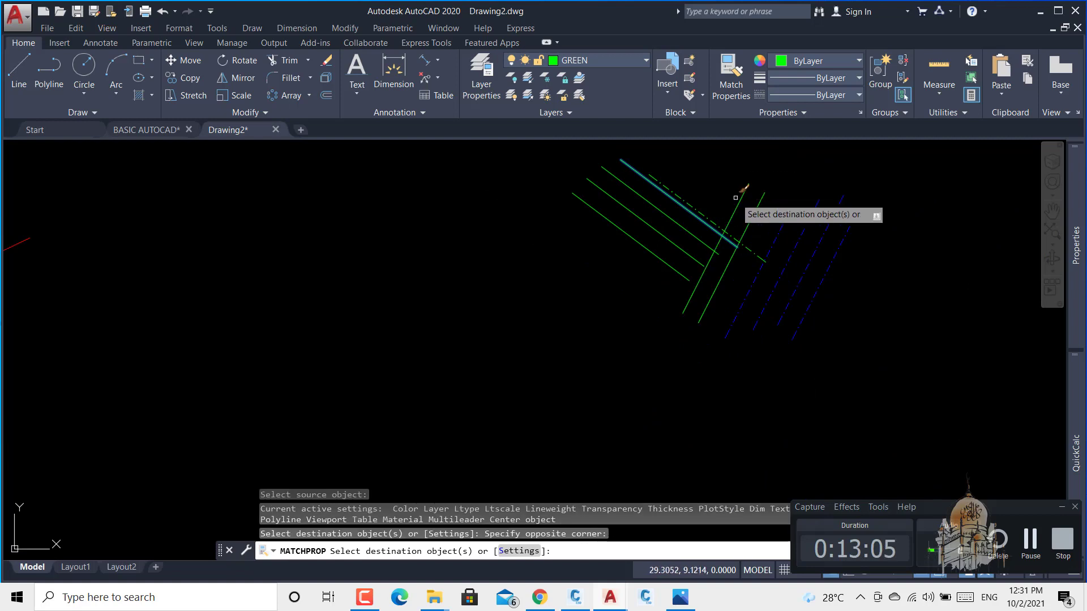
{"action": "key", "text": "Return"}
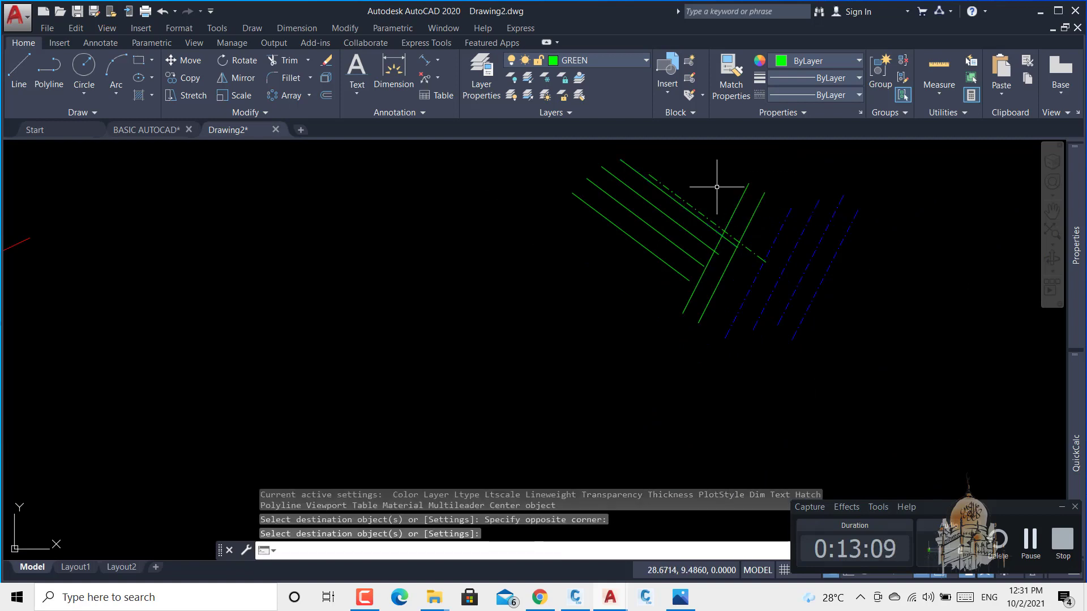
- Use Match Layer to change the nearest dash-dot blue line to the GREEN layer, and check the properties of the adjacent green line
{"action": "left_click", "coordinate": [580, 96]}
{"action": "scroll", "coordinate": [769, 243], "scroll_direction": "up", "scroll_amount": 5}
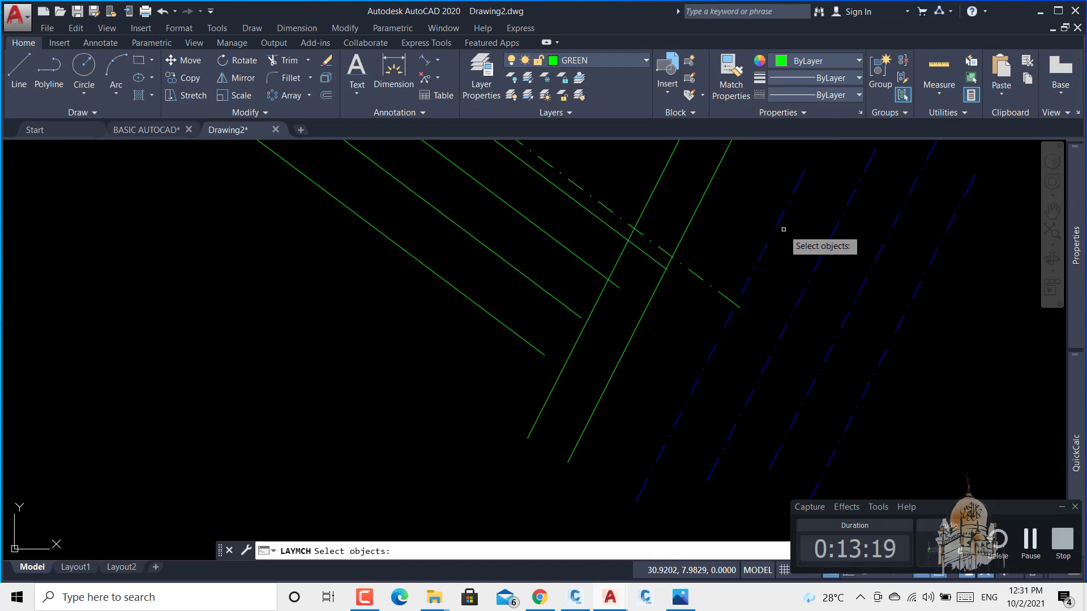
{"action": "left_click", "coordinate": [777, 223]}
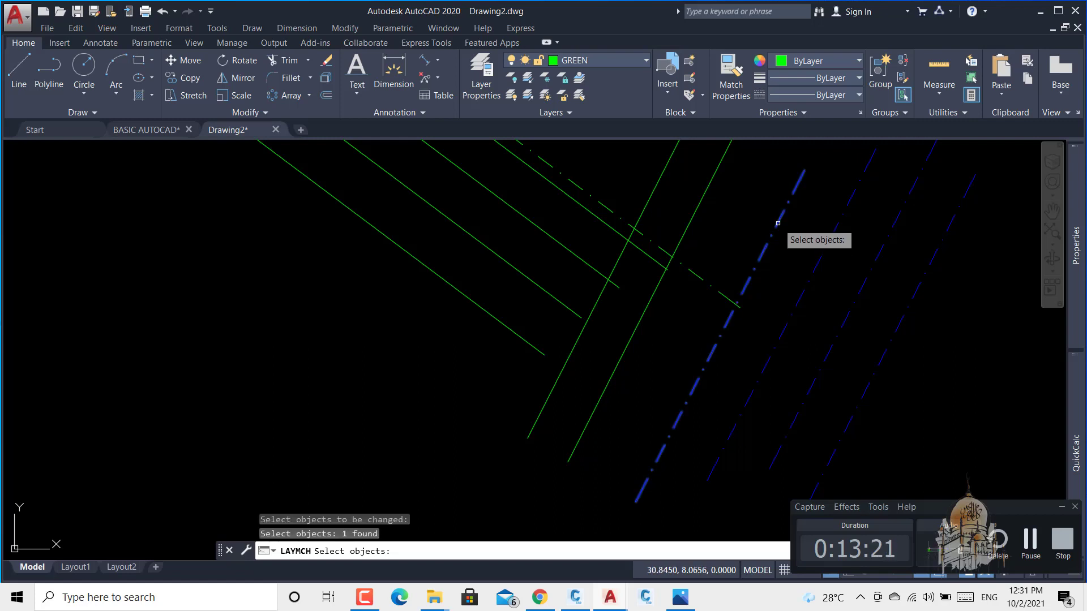
{"action": "key", "text": "Return"}
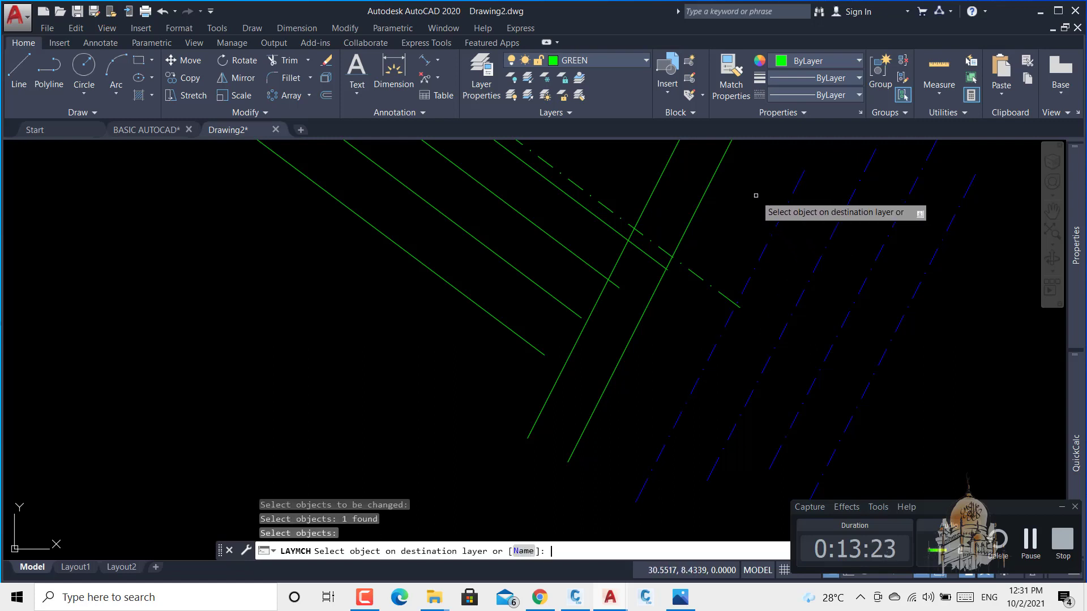
{"action": "left_click", "coordinate": [690, 229]}
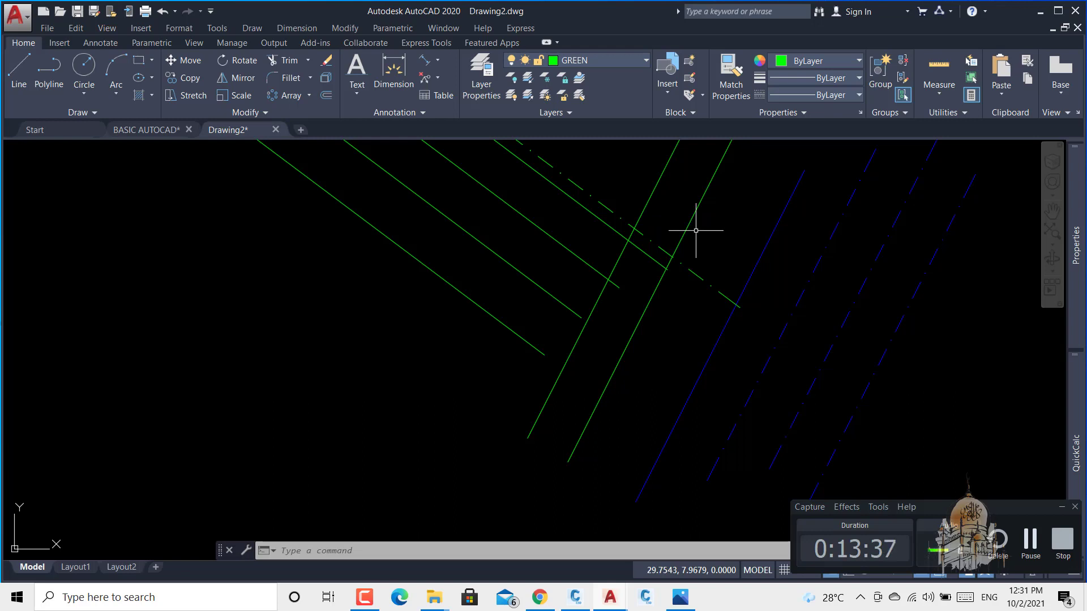
{"action": "left_click", "coordinate": [695, 213]}
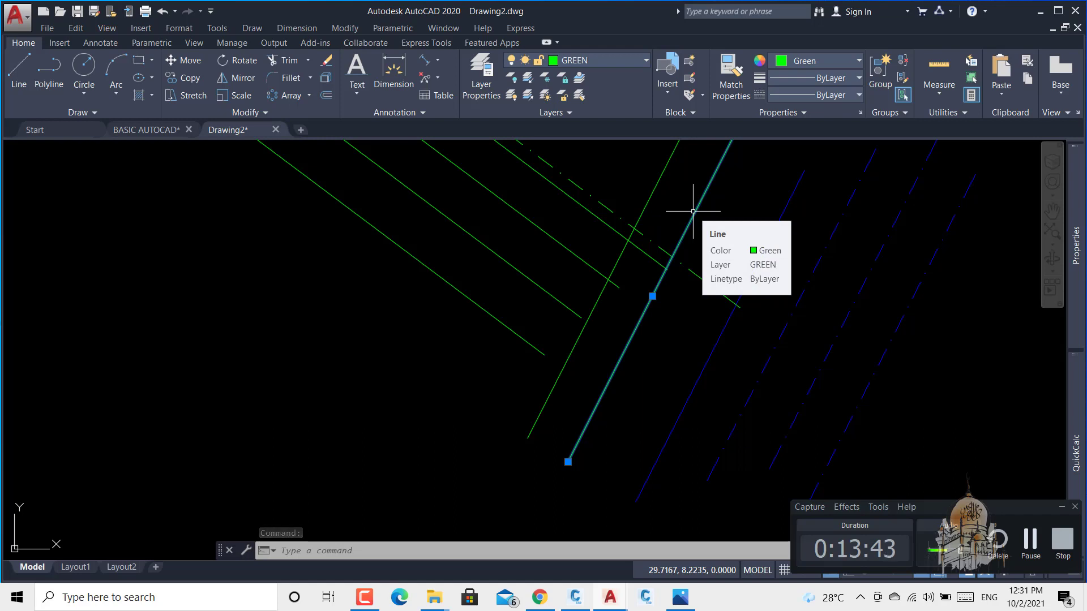
{"action": "key", "text": "Escape"}
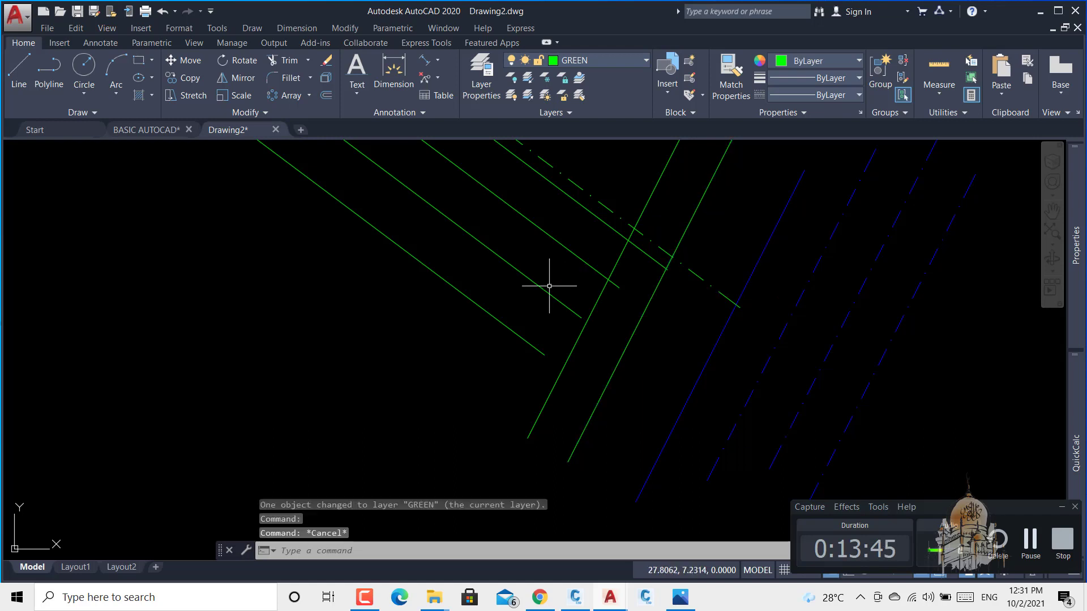
- Use Match Layer to change the first of the two steep green lines to the BLU layer, picking a dash-dot blue line
{"action": "left_click", "coordinate": [578, 95]}
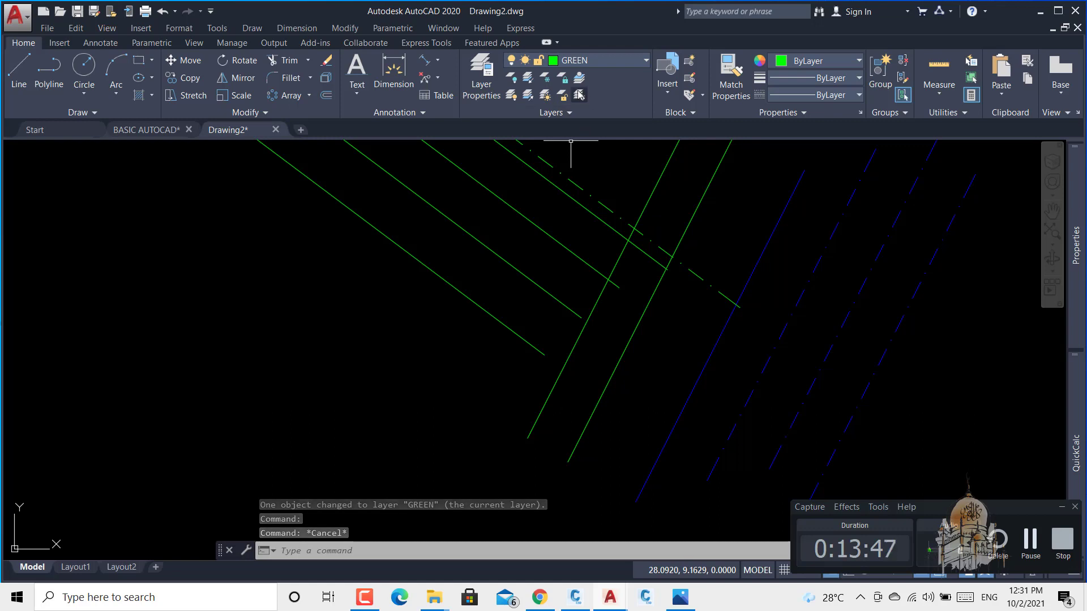
{"action": "middle_click_drag", "start_coordinate": [647, 220], "coordinate": [650, 260]}
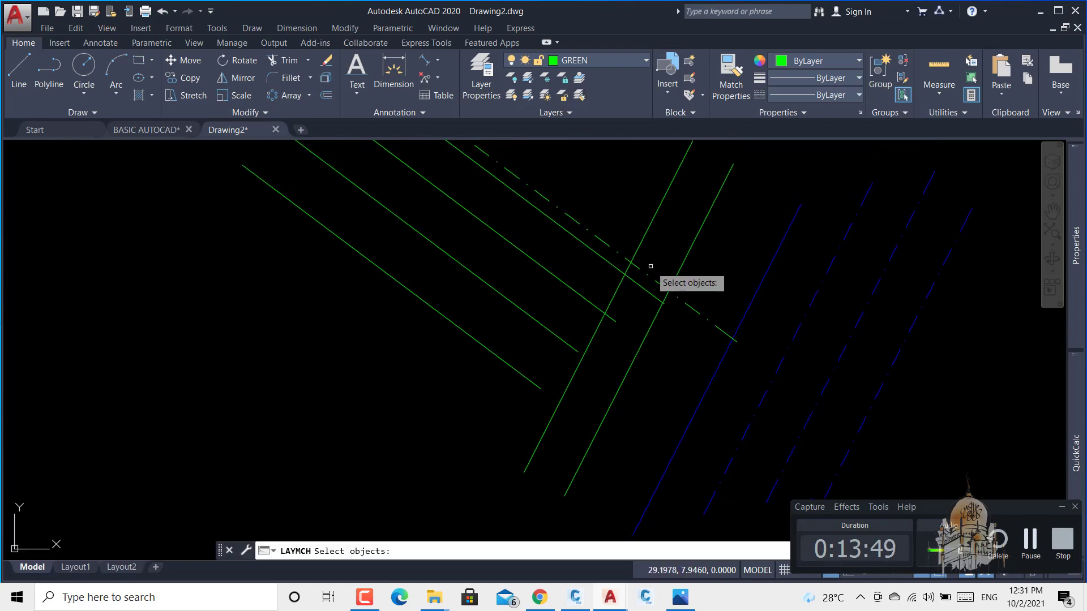
{"action": "left_click", "coordinate": [656, 212]}
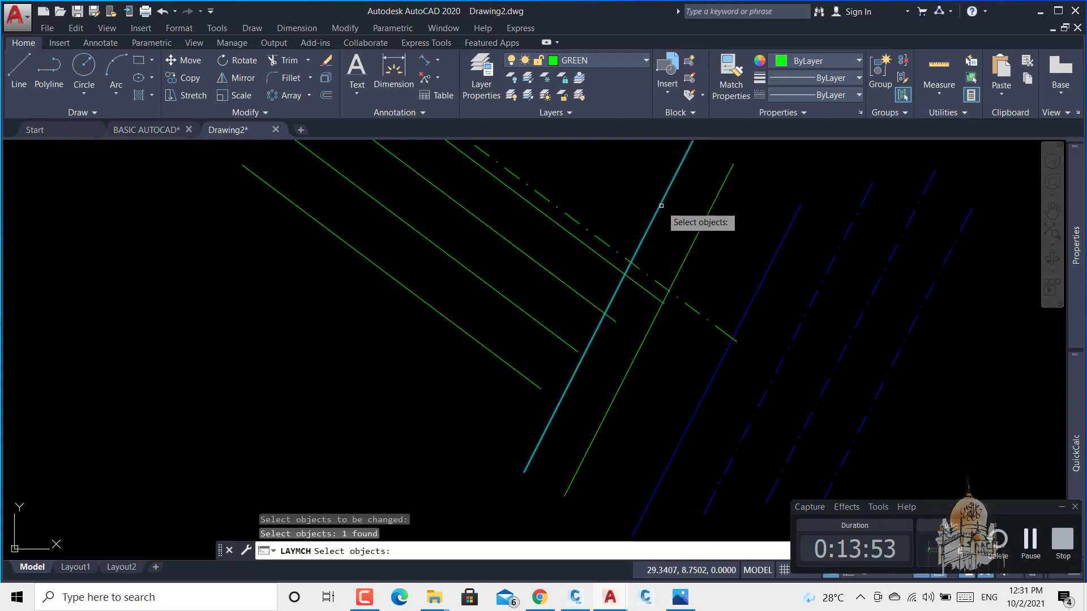
{"action": "key", "text": "Return"}
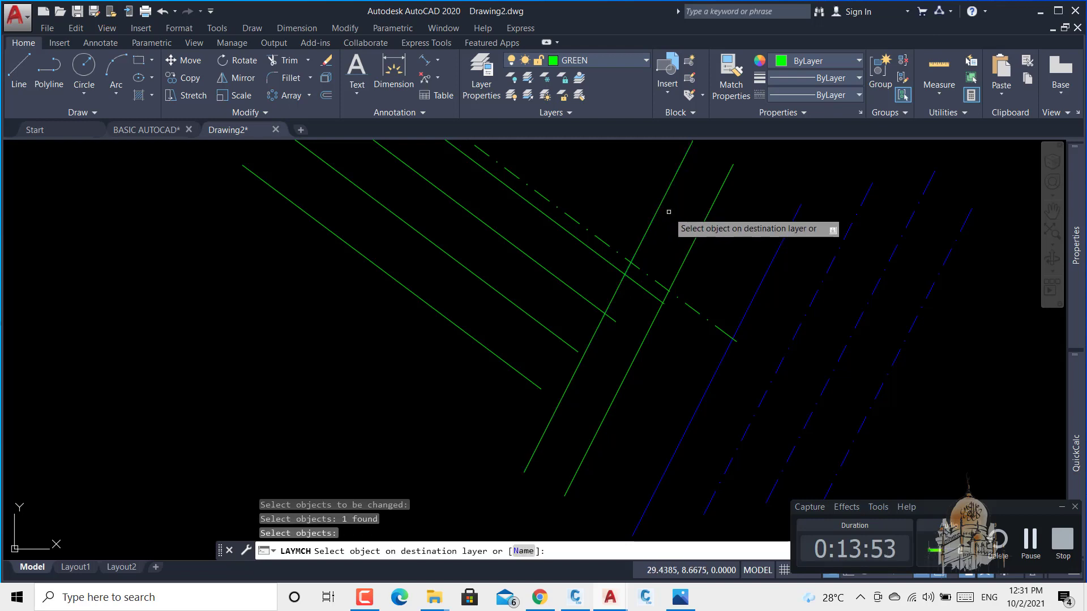
{"action": "left_click", "coordinate": [837, 253]}
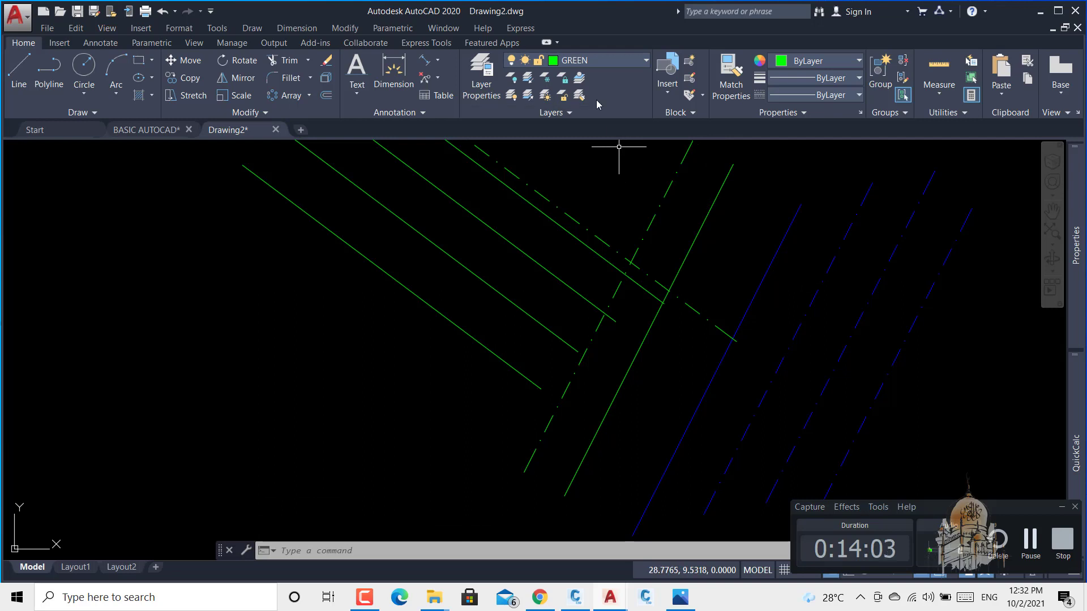
- Bring up the Layer Properties Manager and try to delete the current GREEN layer
{"action": "left_click", "coordinate": [481, 76]}
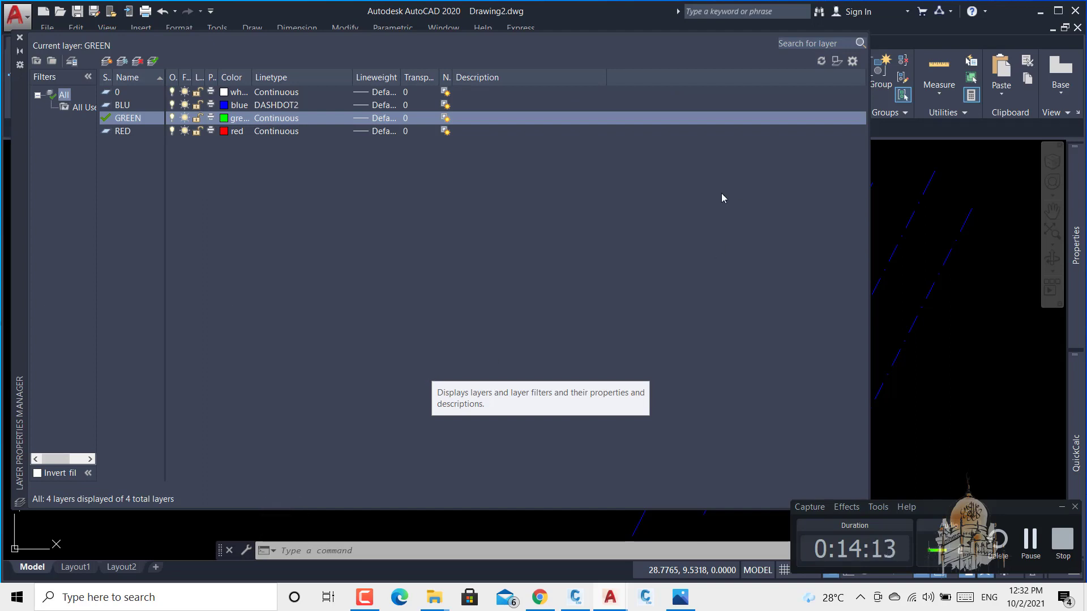
{"action": "left_click", "coordinate": [138, 62]}
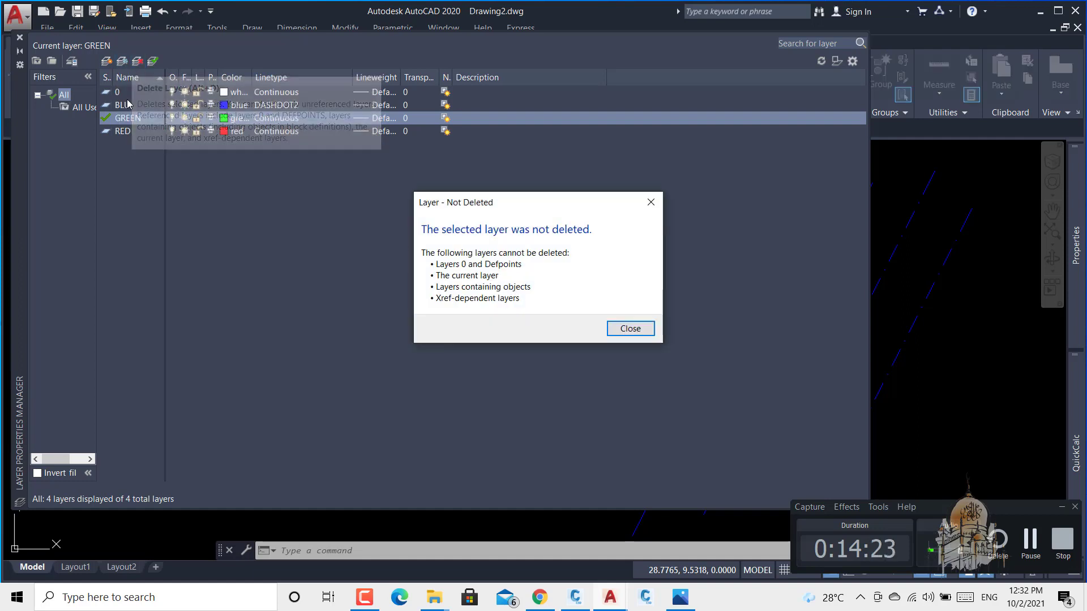
{"action": "left_click", "coordinate": [630, 329]}
- Make RED the current layer, try to delete the GREEN layer, and dismiss the message
{"action": "double_click", "coordinate": [123, 134]}
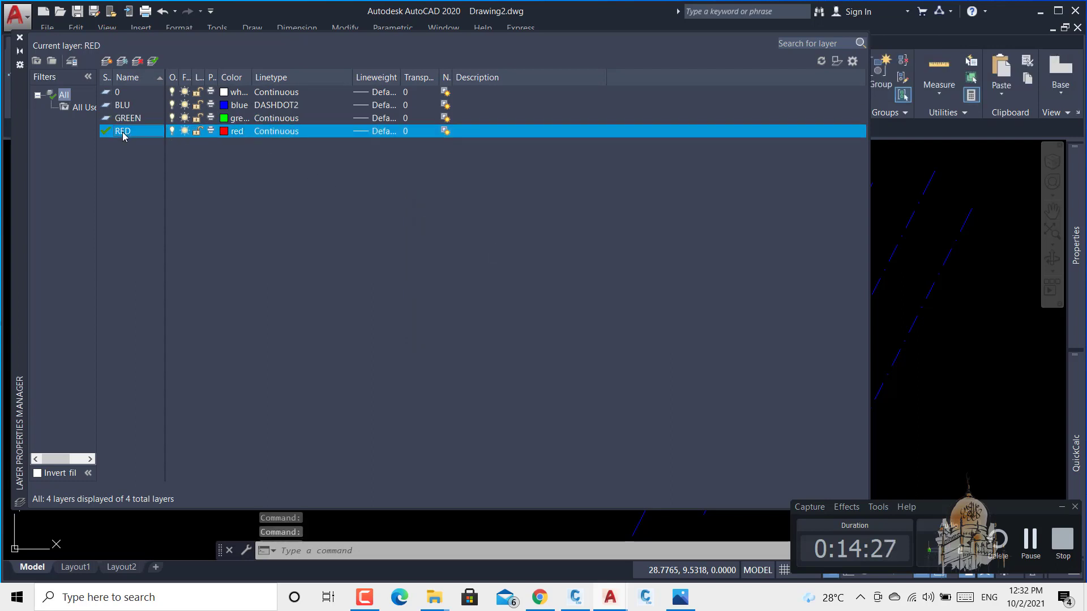
{"action": "left_click", "coordinate": [125, 121]}
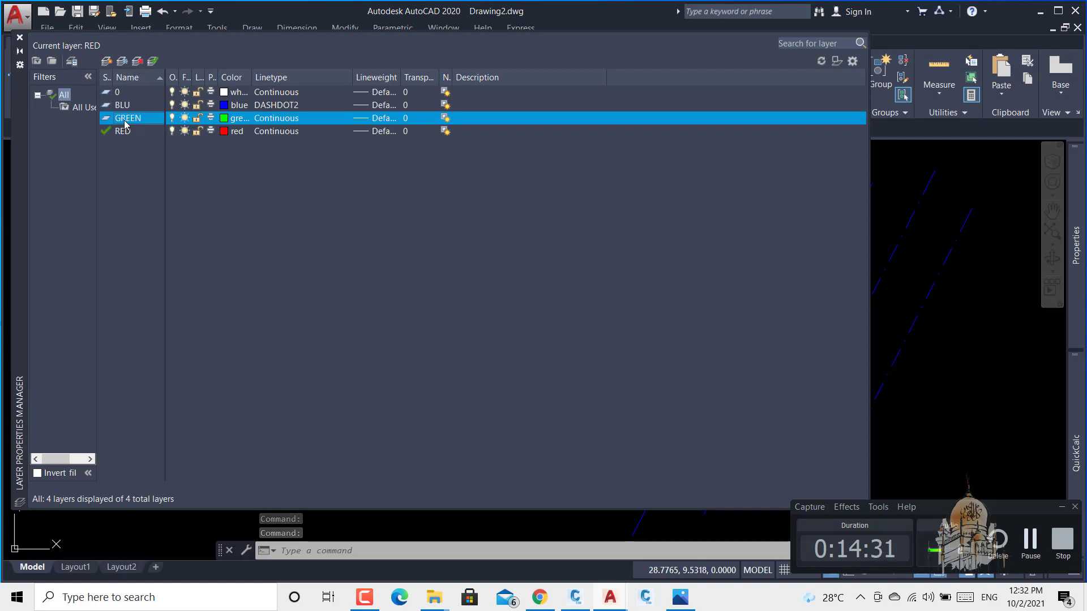
{"action": "left_click", "coordinate": [137, 61]}
{"action": "left_click", "coordinate": [630, 329]}
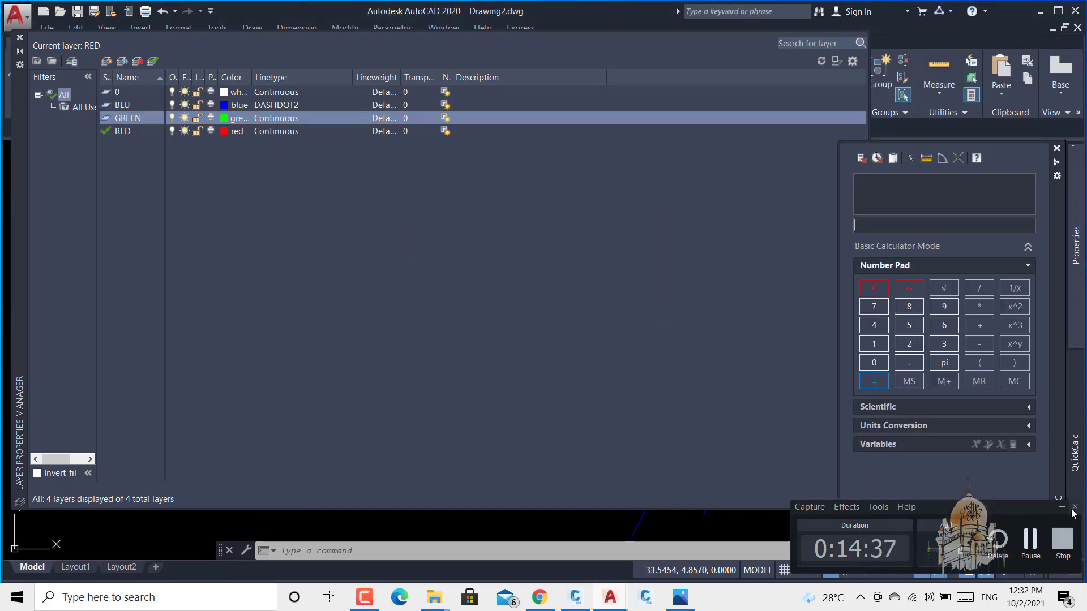
- Set GREEN as the current layer again and try to delete it
{"action": "double_click", "coordinate": [112, 119]}
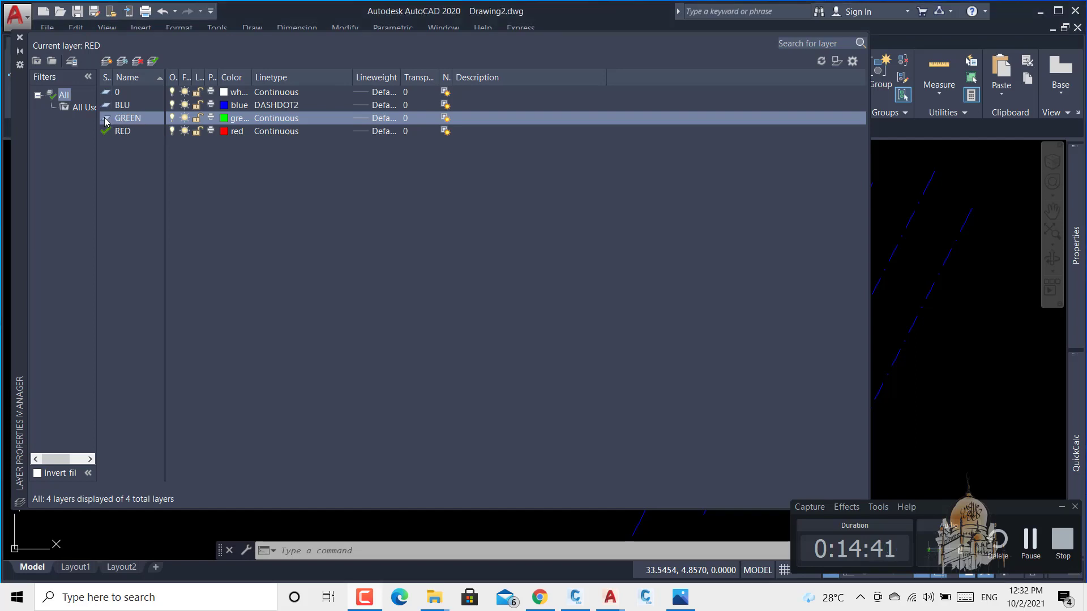
{"action": "left_click", "coordinate": [137, 61]}
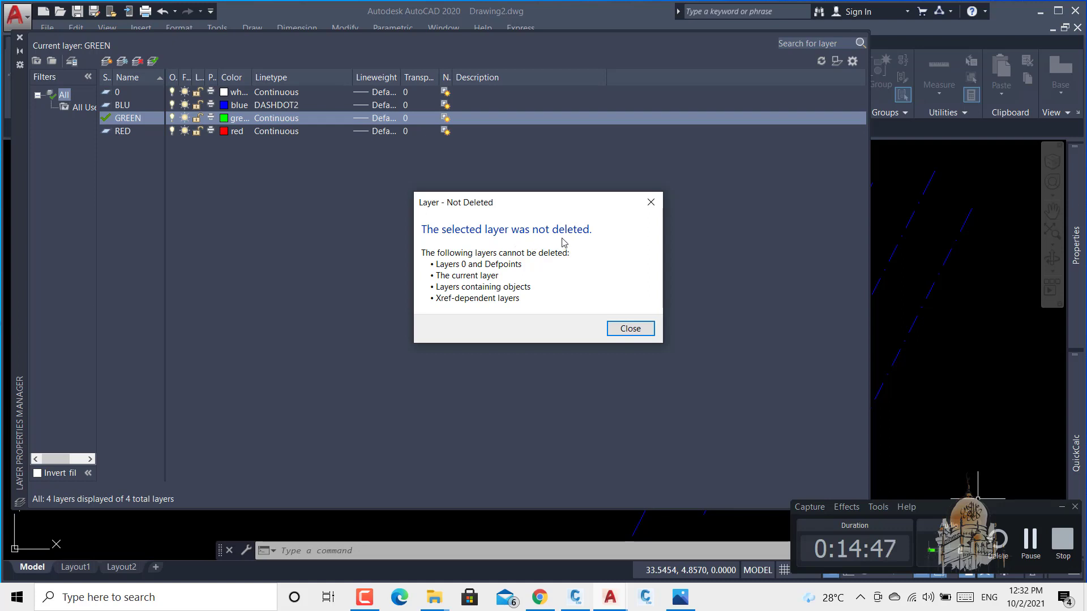
{"action": "left_click", "coordinate": [635, 330]}
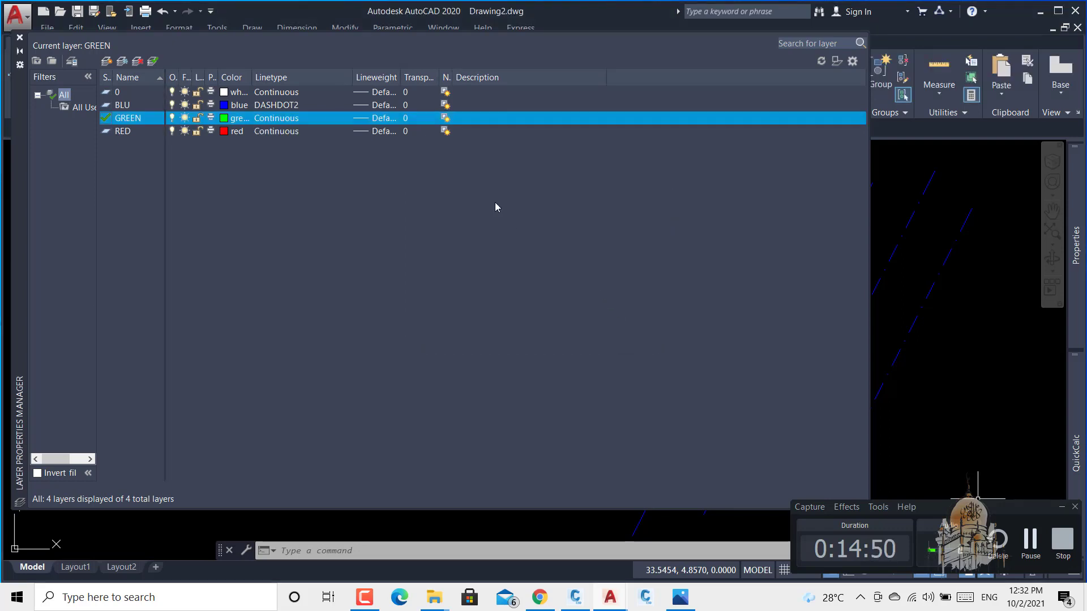
- Make layer 0 current and try twice to delete the BLU layer, dismissing the message each time
{"action": "left_click", "coordinate": [123, 131]}
{"action": "double_click", "coordinate": [113, 93]}
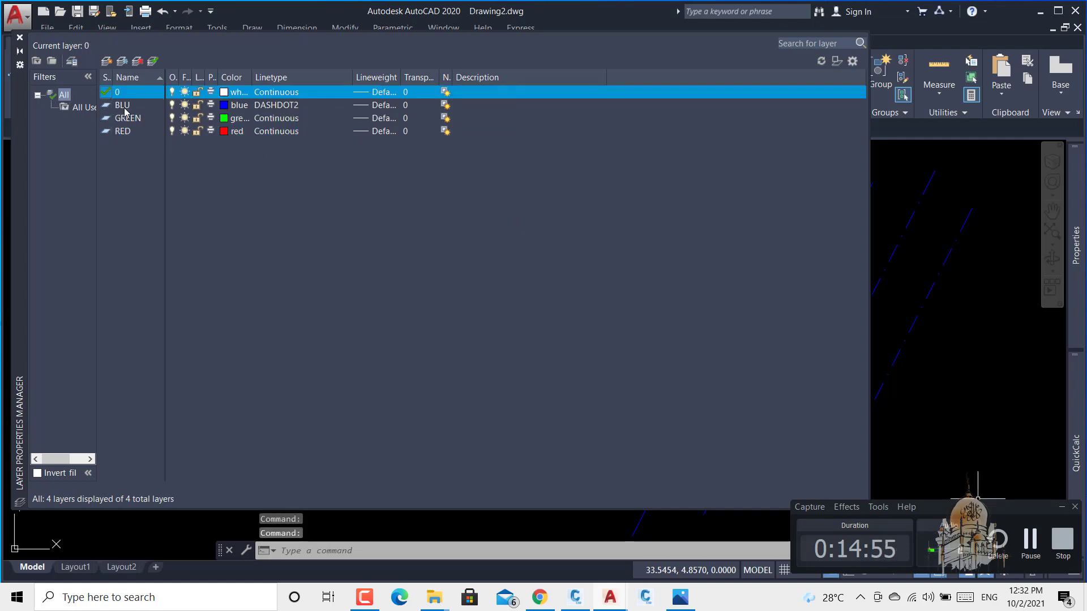
{"action": "left_click", "coordinate": [125, 108]}
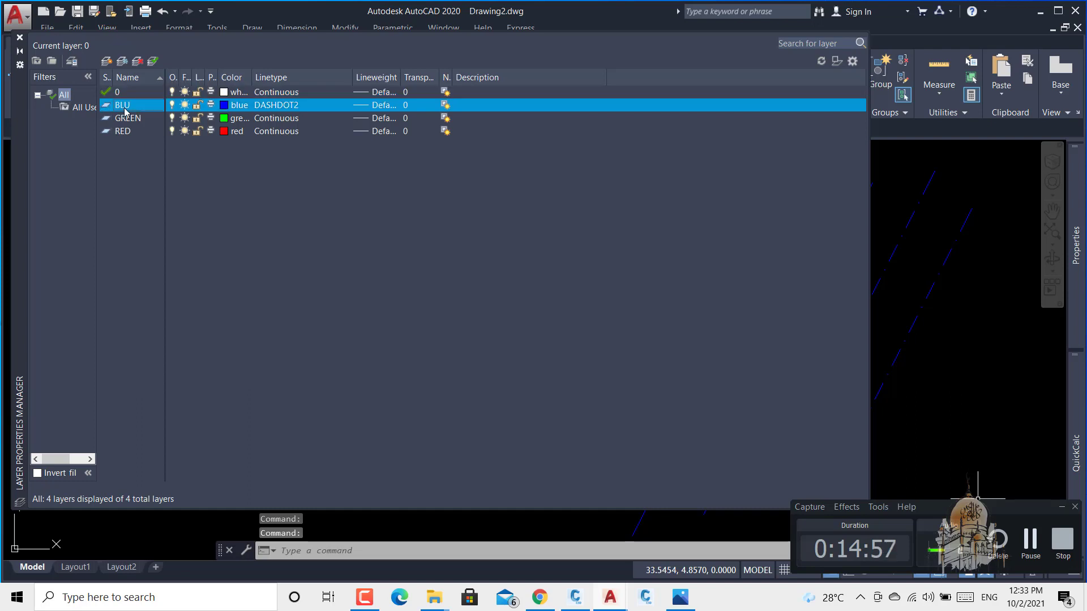
{"action": "key", "text": "Delete"}
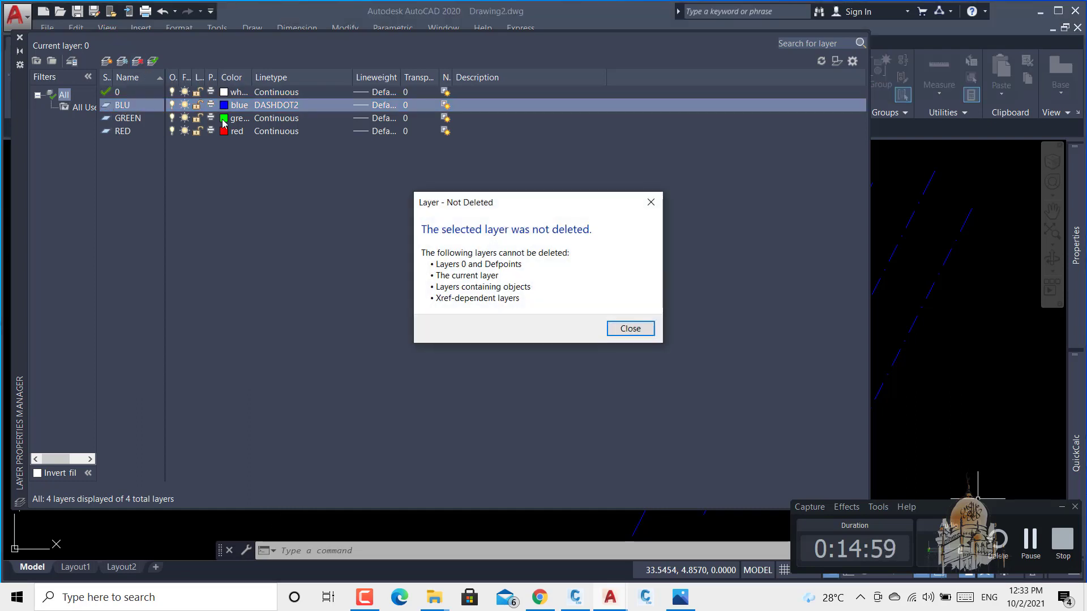
{"action": "left_click", "coordinate": [651, 202]}
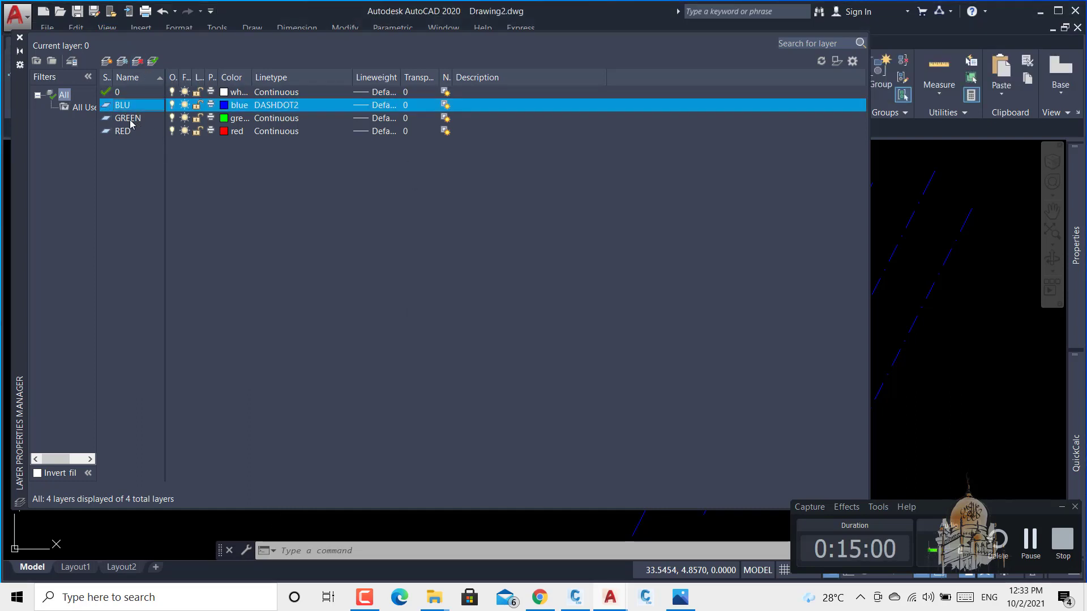
{"action": "left_click", "coordinate": [137, 61]}
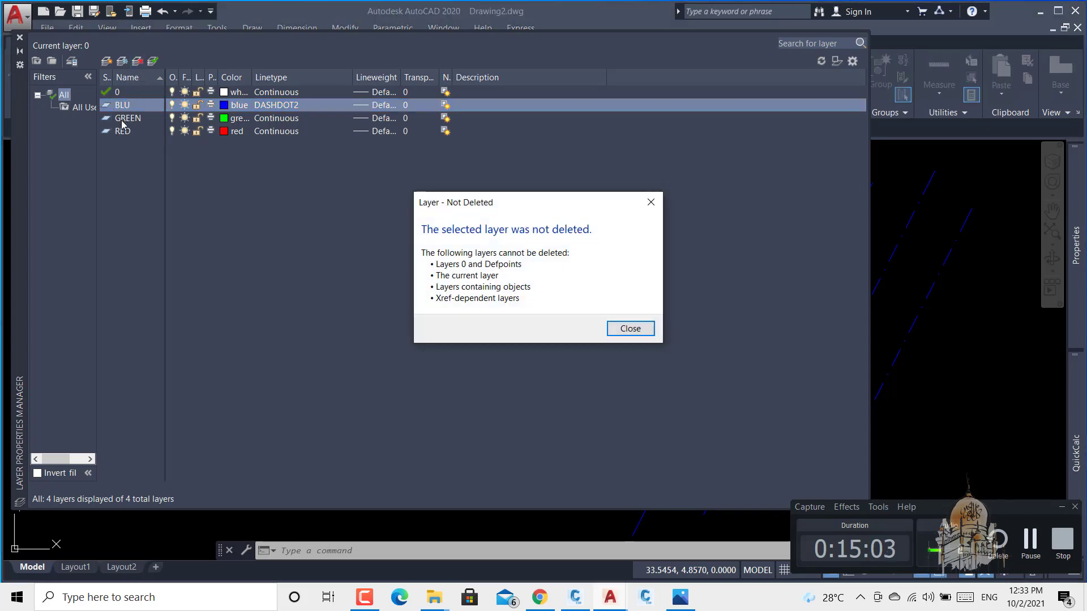
{"action": "left_click", "coordinate": [630, 328]}
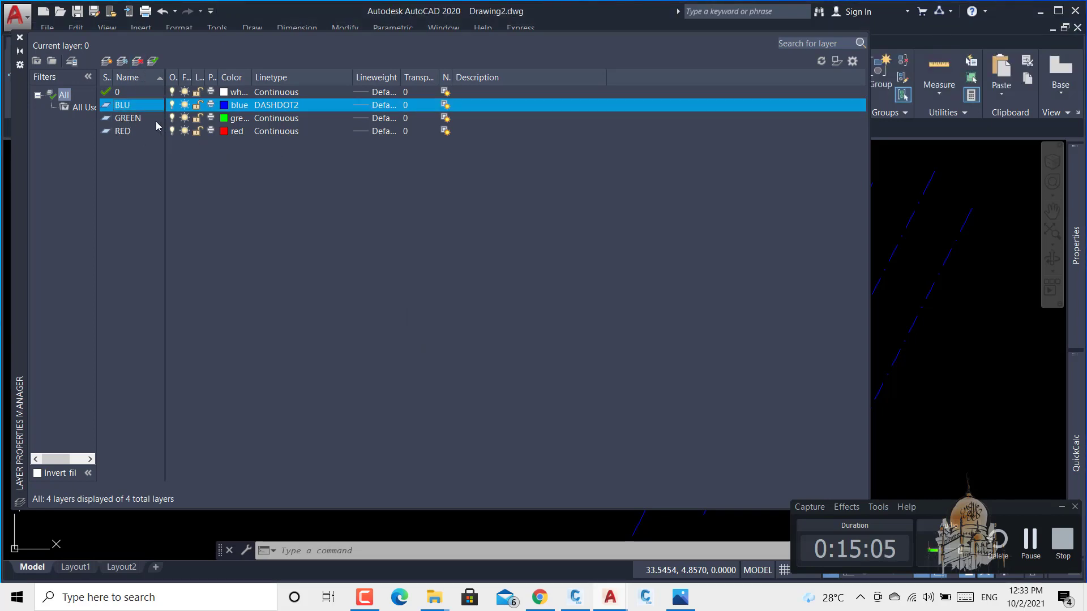
- Try to delete the GREEN layer while layer 0 is current, and widen the Lineweight column of the layer list
{"action": "left_click", "coordinate": [127, 120]}
{"action": "left_click", "coordinate": [137, 60]}
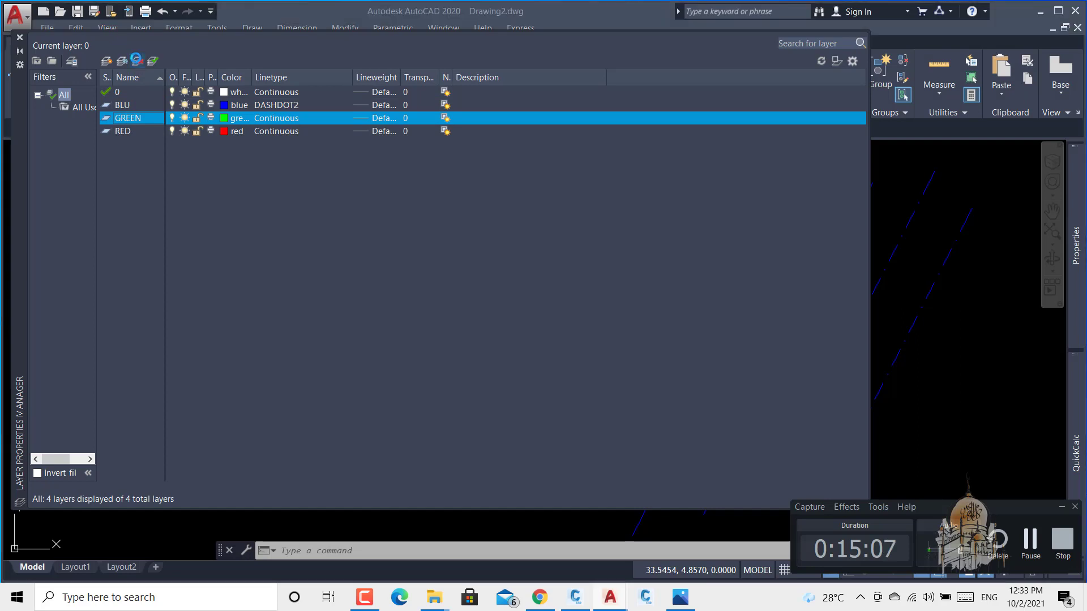
{"action": "left_click", "coordinate": [630, 328]}
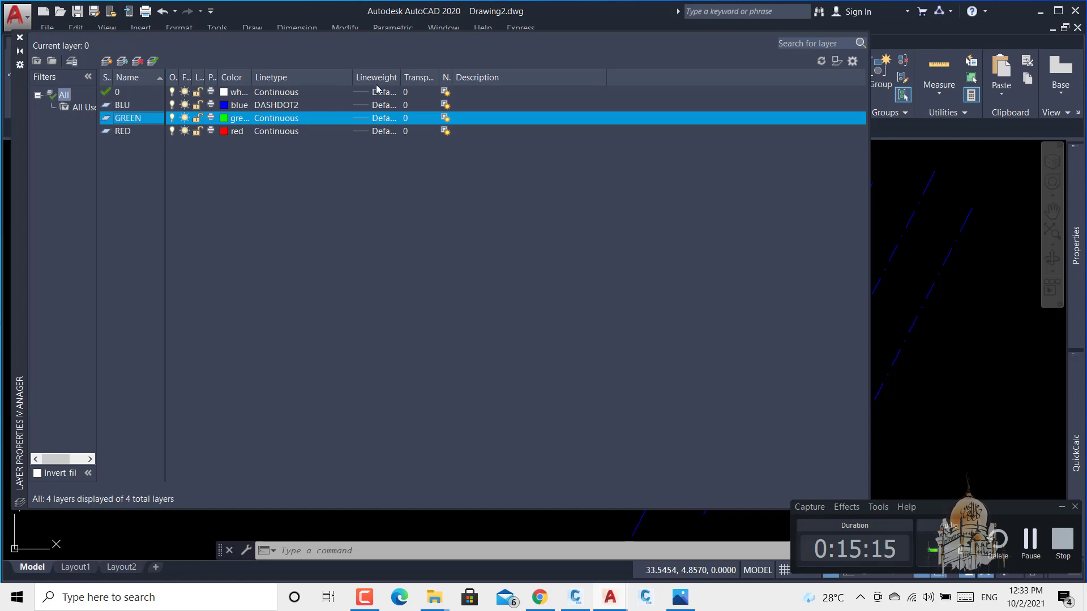
{"action": "left_click_drag", "start_coordinate": [399, 81], "coordinate": [497, 82]}
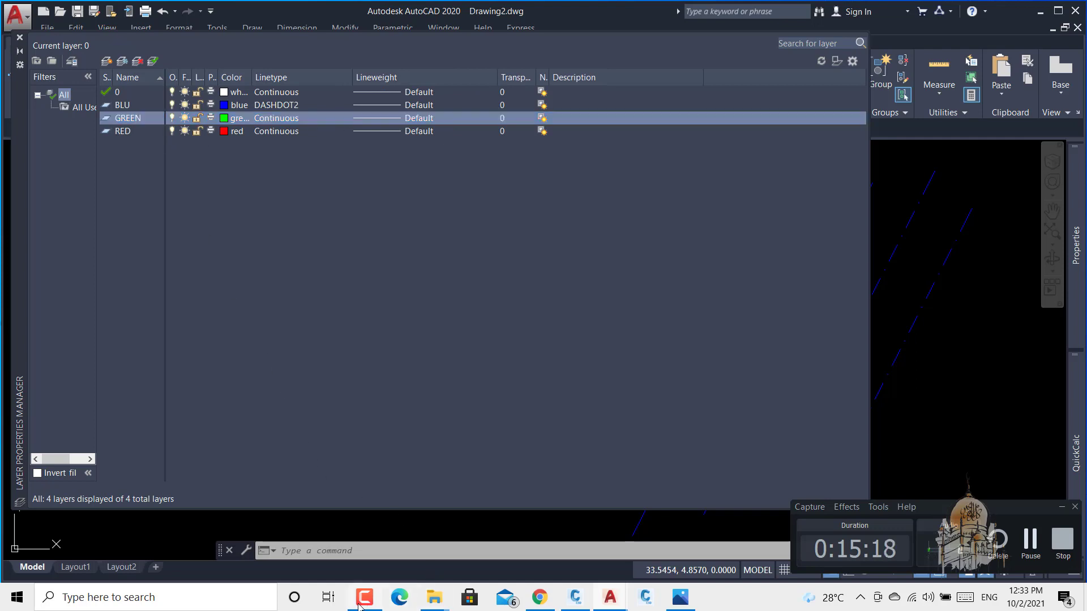
{"action": "left_click", "coordinate": [1029, 540]}
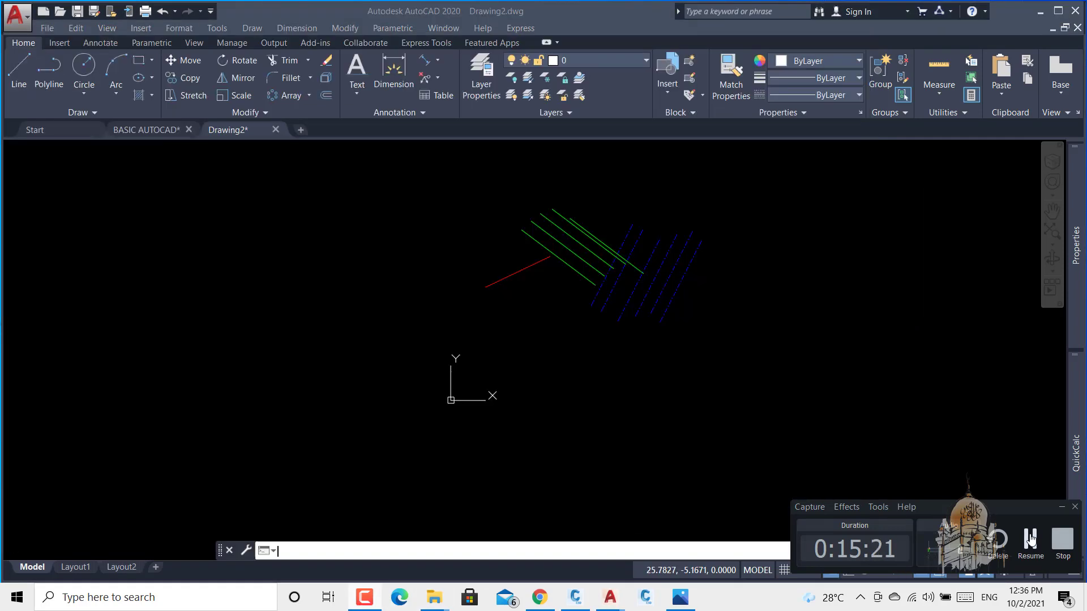
{"action": "left_click", "coordinate": [1030, 540]}
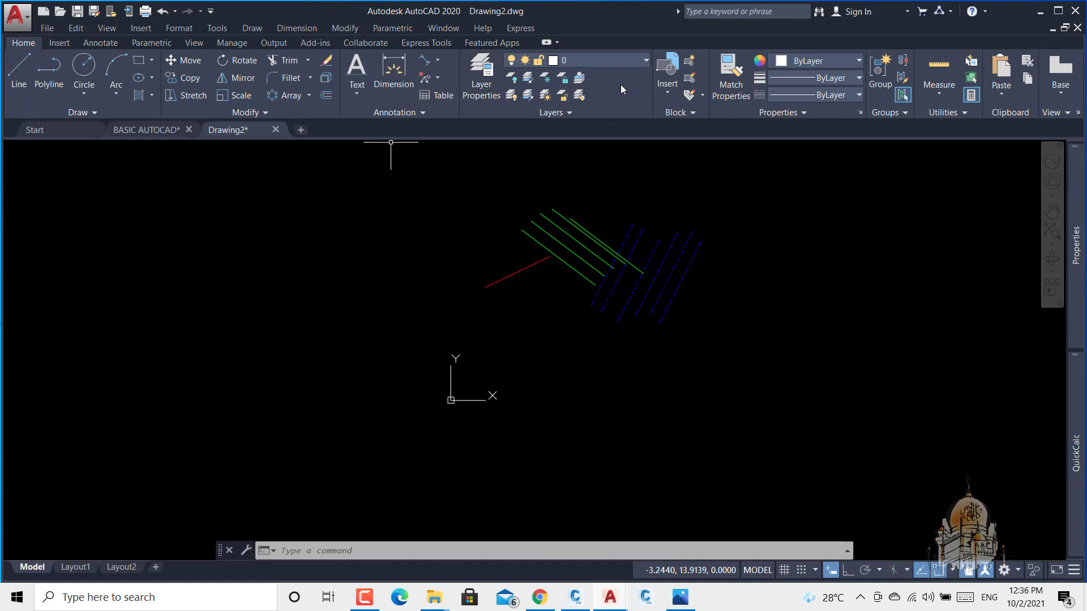
{"action": "left_click", "coordinate": [638, 63]}
{"action": "left_click", "coordinate": [638, 63]}
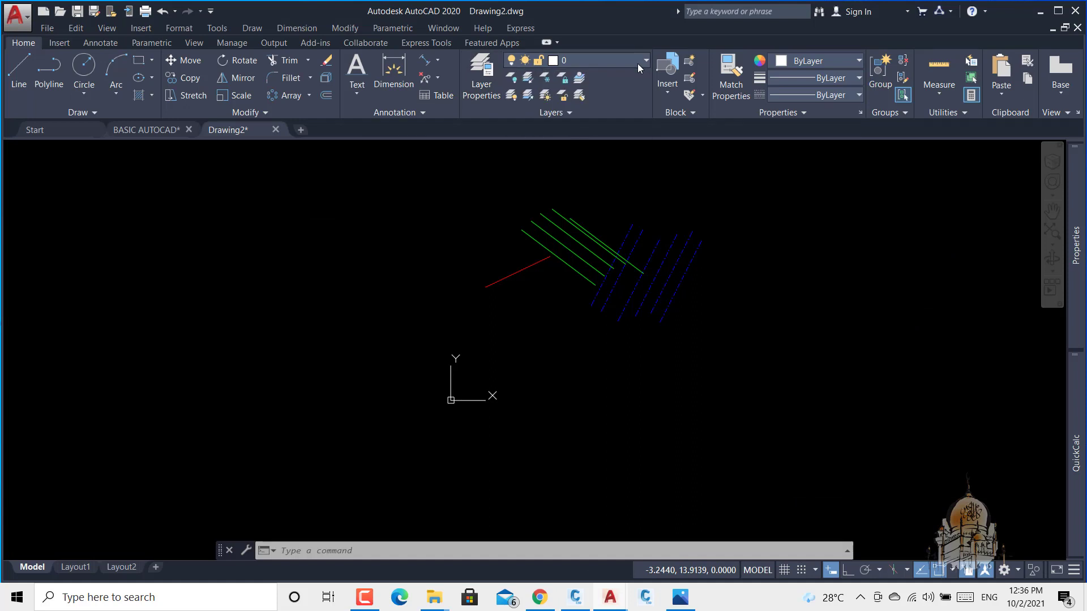
- Restore the previous layer status, and use Change to Current Layer to move the lowest green line to BLU
{"action": "left_click", "coordinate": [576, 108]}
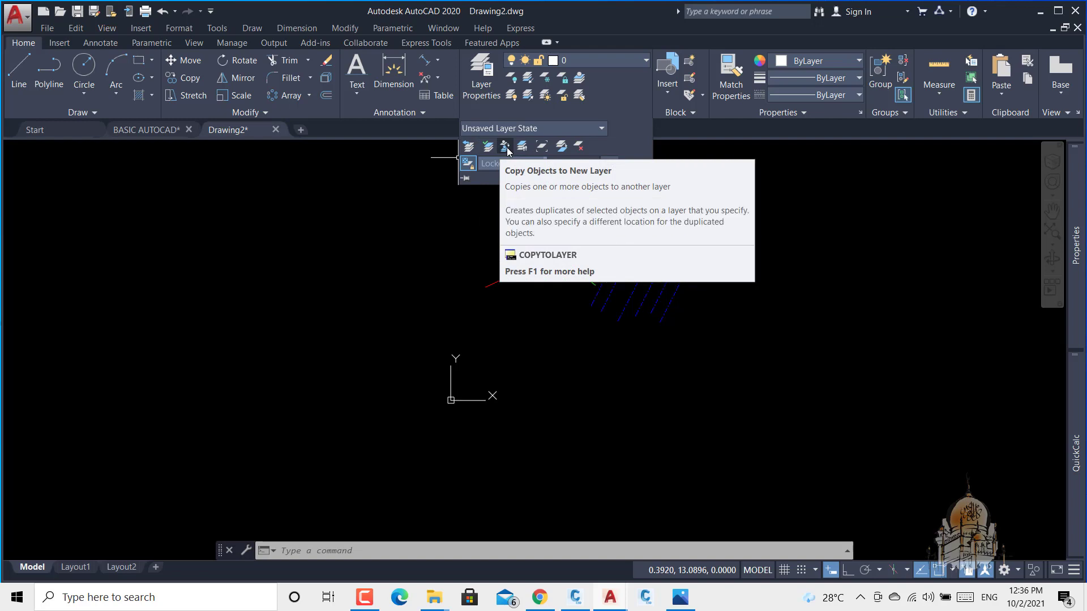
{"action": "left_click", "coordinate": [474, 145]}
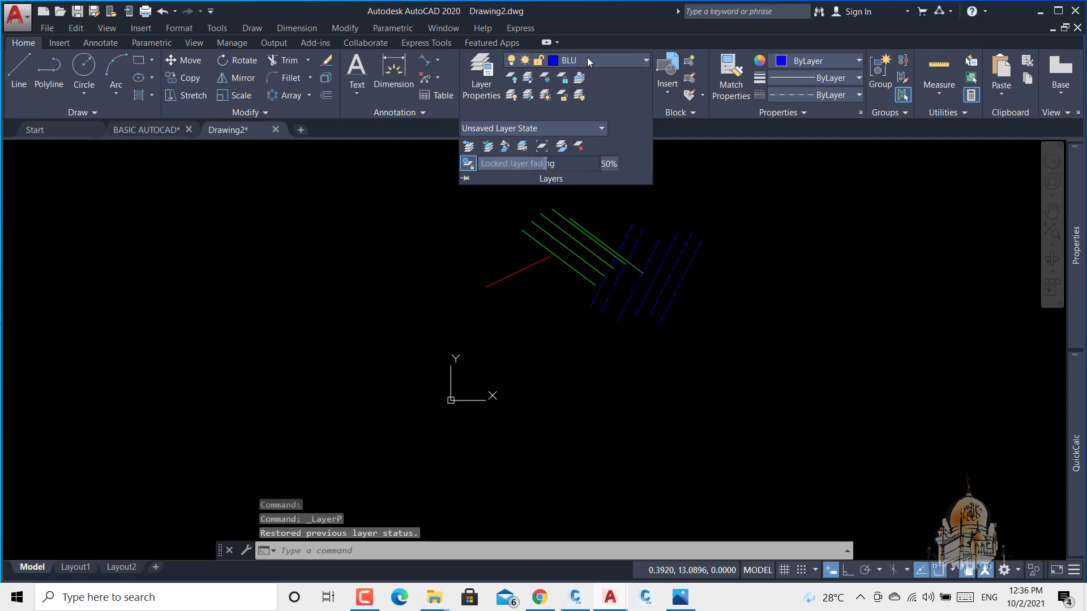
{"action": "left_click", "coordinate": [488, 147]}
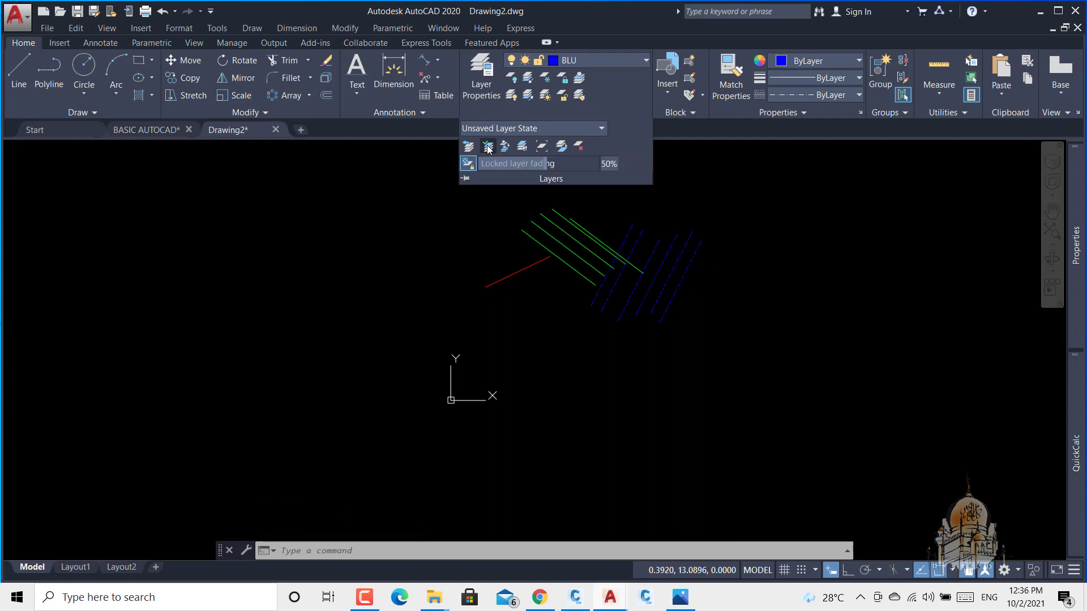
{"action": "left_click", "coordinate": [536, 241]}
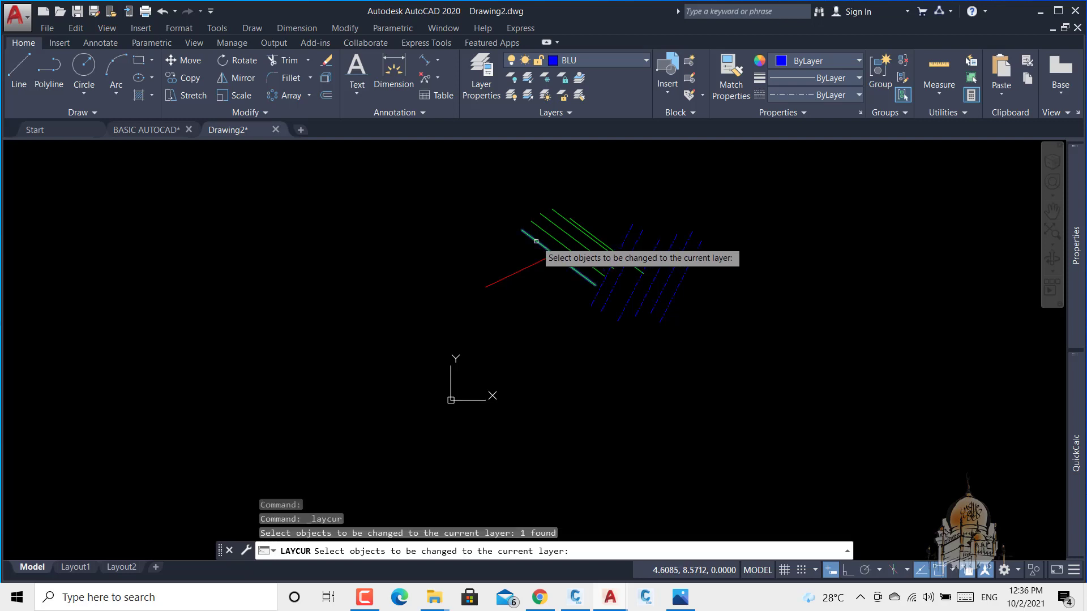
{"action": "key", "text": "Return"}
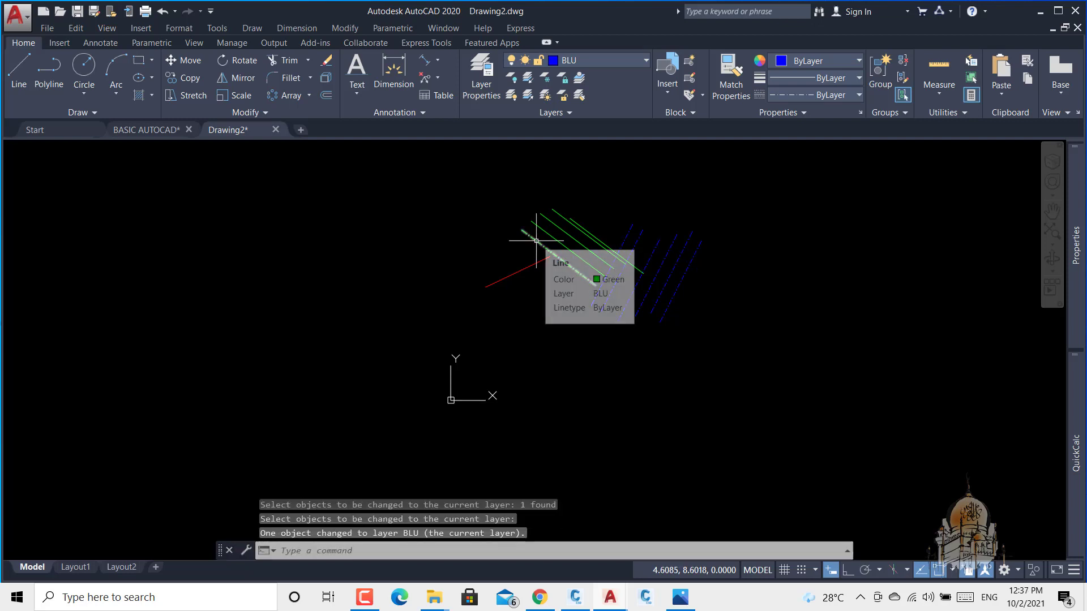
- Select the green line just moved to BLU and apply Change to Current Layer to it again
{"action": "left_click", "coordinate": [536, 241]}
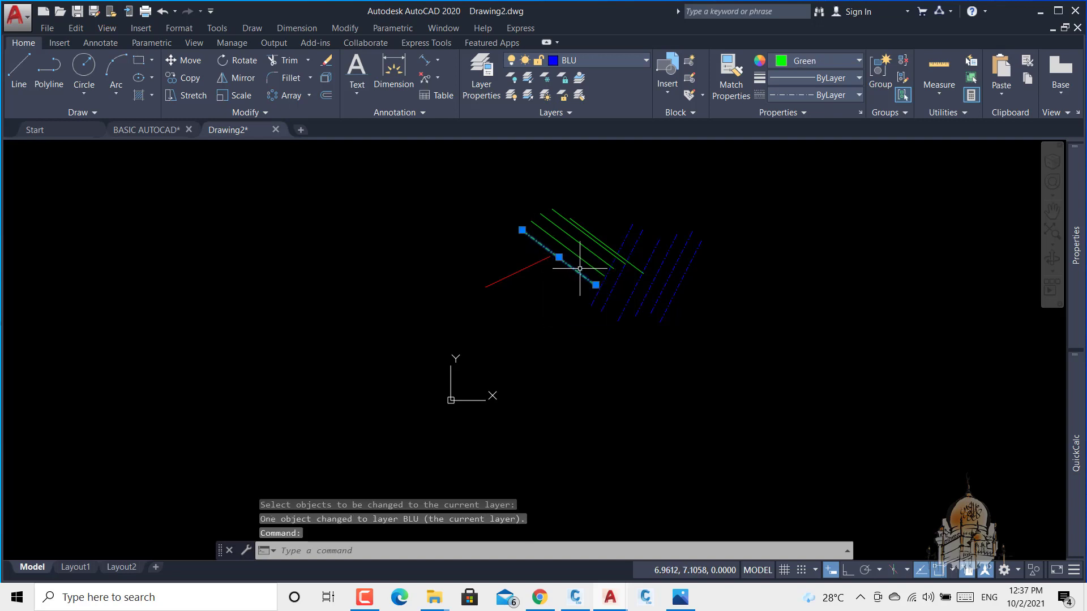
{"action": "scroll", "coordinate": [580, 269], "scroll_direction": "up", "scroll_amount": 4}
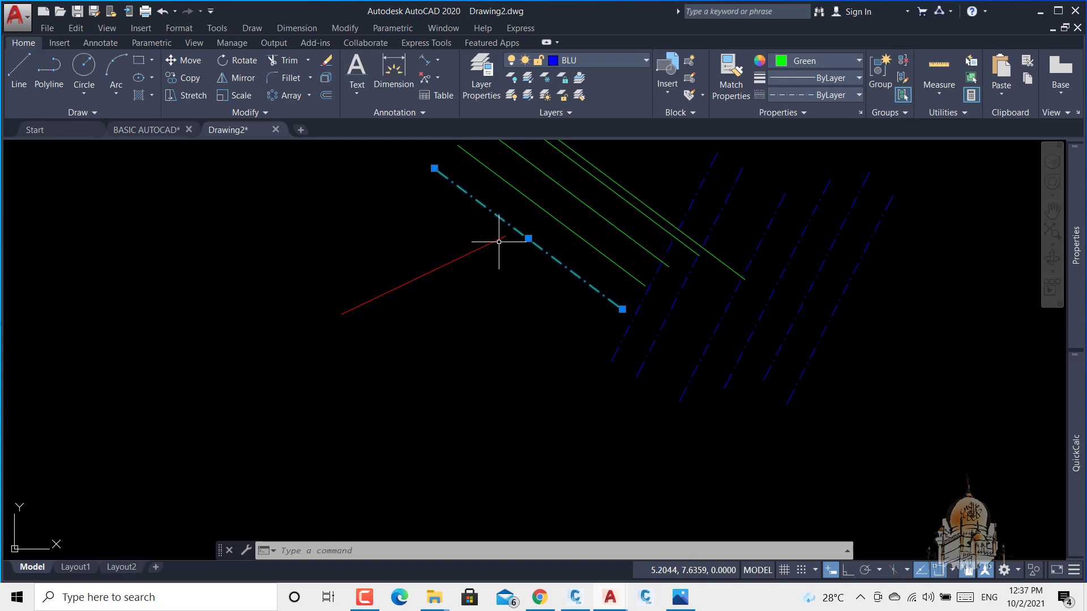
{"action": "left_click", "coordinate": [565, 113]}
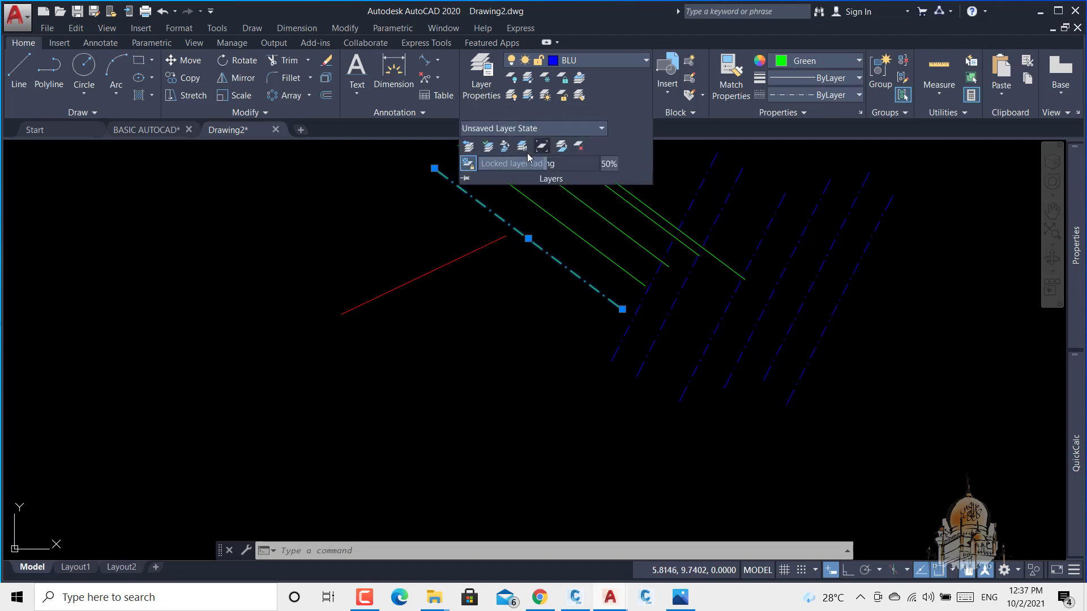
{"action": "left_click", "coordinate": [488, 150]}
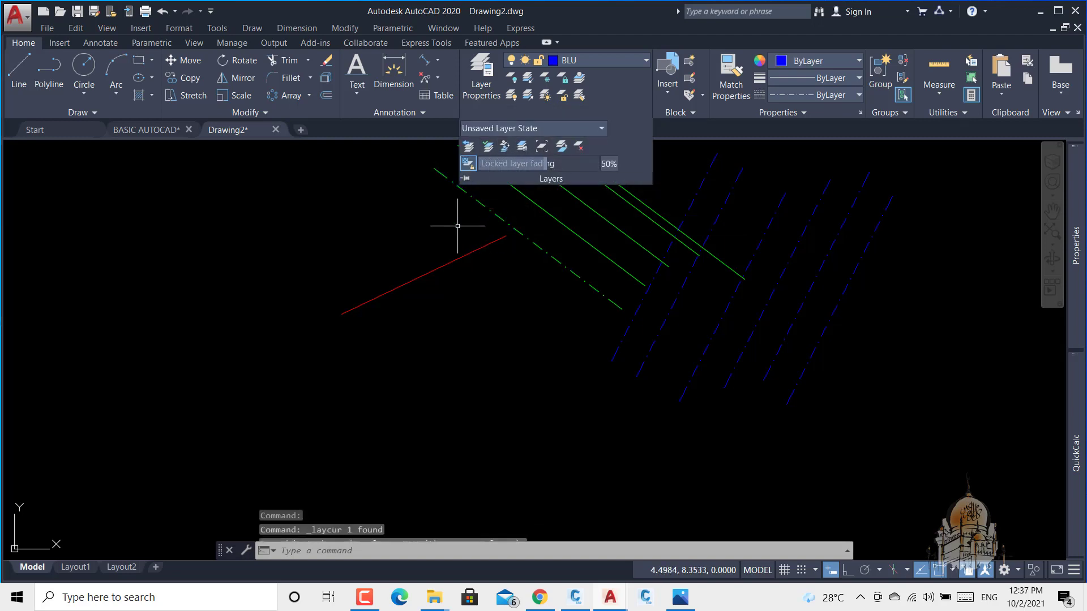
- Use Change to Current Layer to move the red line to the BLU layer
{"action": "left_click", "coordinate": [556, 114]}
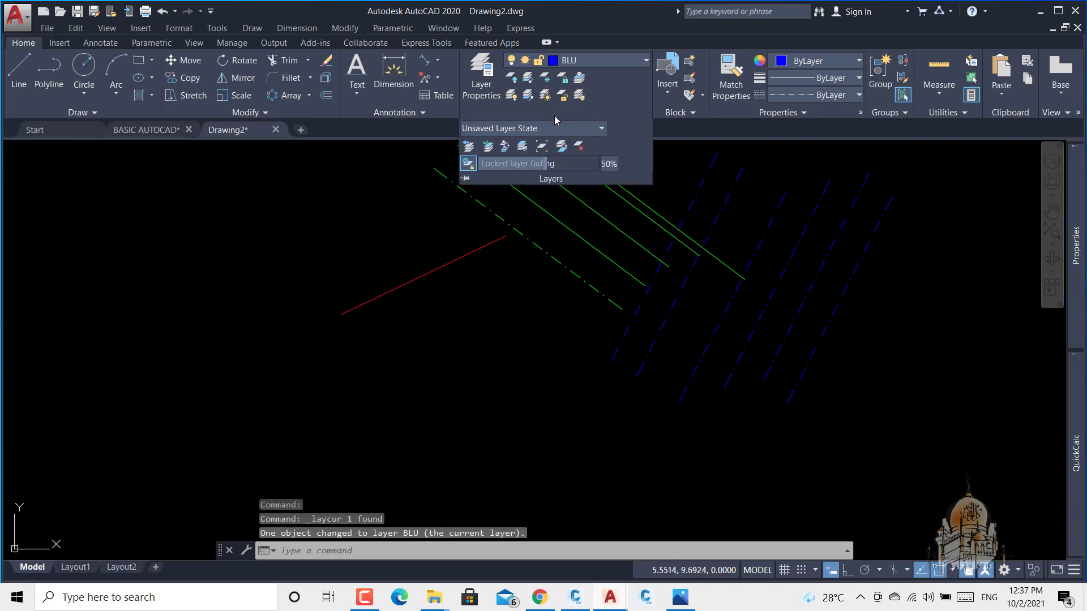
{"action": "left_click", "coordinate": [490, 149]}
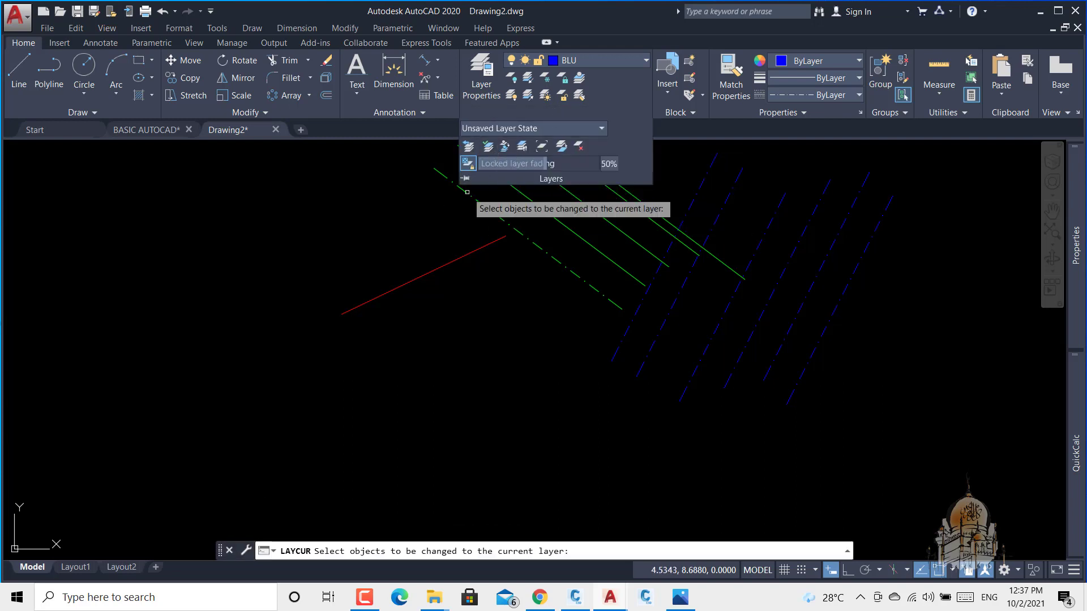
{"action": "left_click", "coordinate": [453, 256]}
{"action": "left_click", "coordinate": [440, 265]}
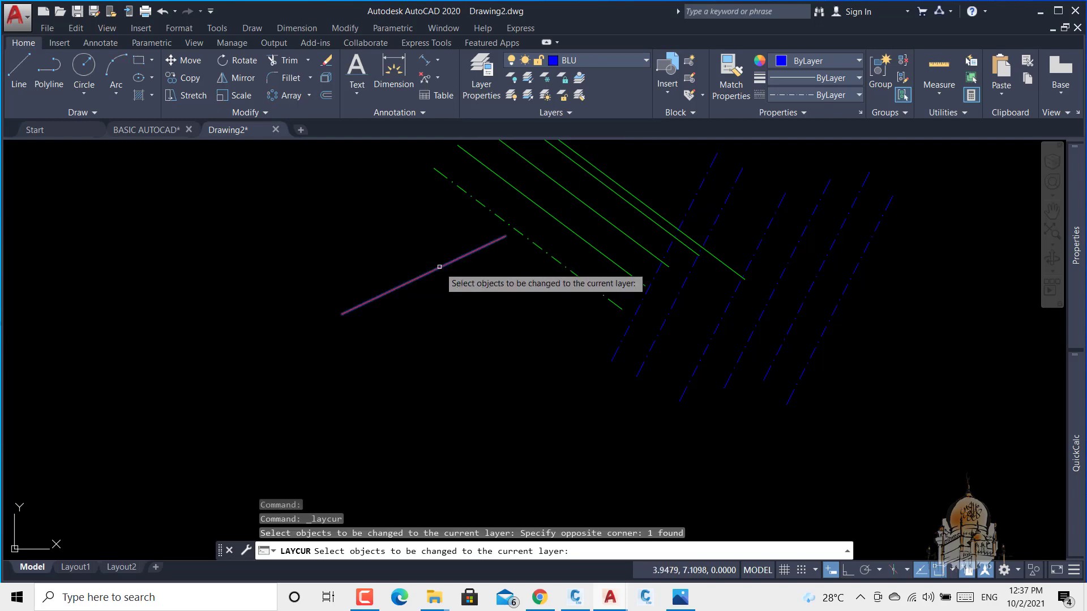
{"action": "key", "text": "Return"}
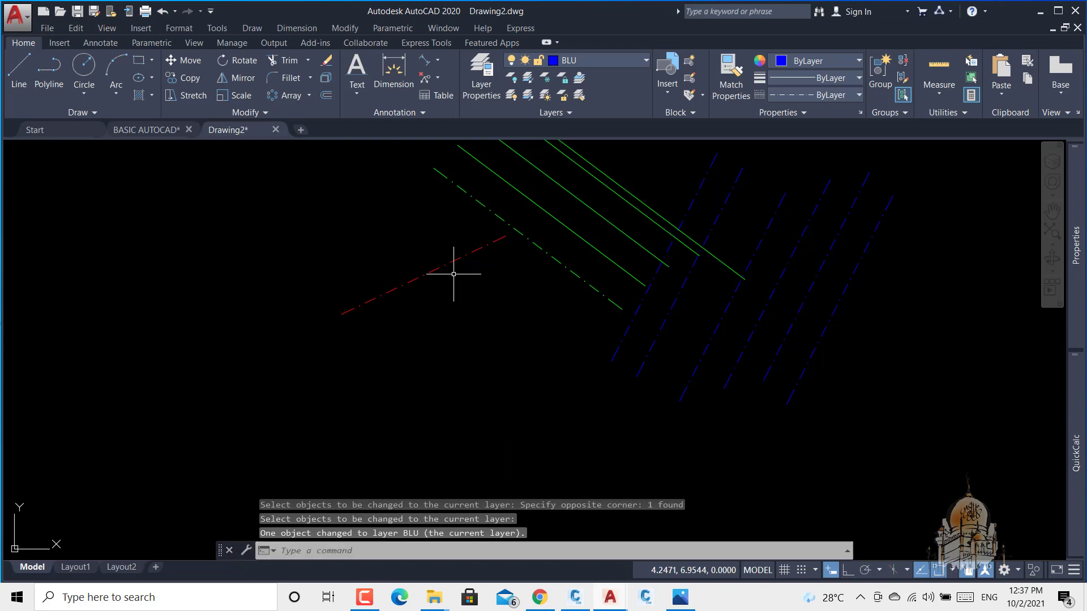
- Review the additional layer tools, and select the red line to check its layer, colour and linetype
{"action": "left_click", "coordinate": [569, 114]}
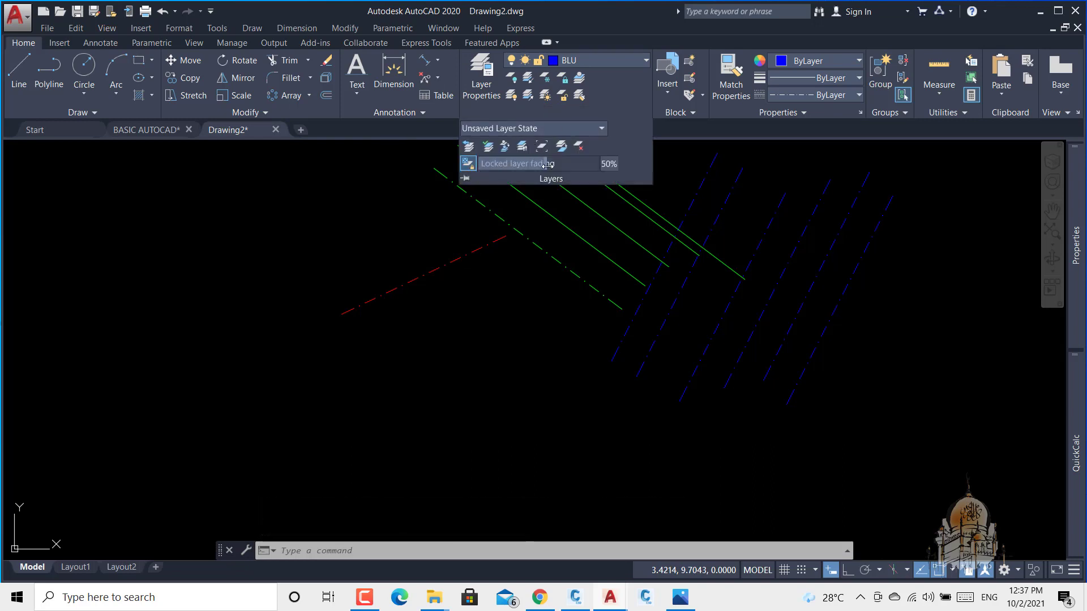
{"action": "mouse_move", "coordinate": [547, 165]}
{"action": "left_mouse_down"}
{"action": "mouse_move", "coordinate": [483, 164]}
{"action": "mouse_move", "coordinate": [542, 164]}
{"action": "left_mouse_up"}
{"action": "left_click", "coordinate": [521, 322]}
{"action": "left_click", "coordinate": [483, 332]}
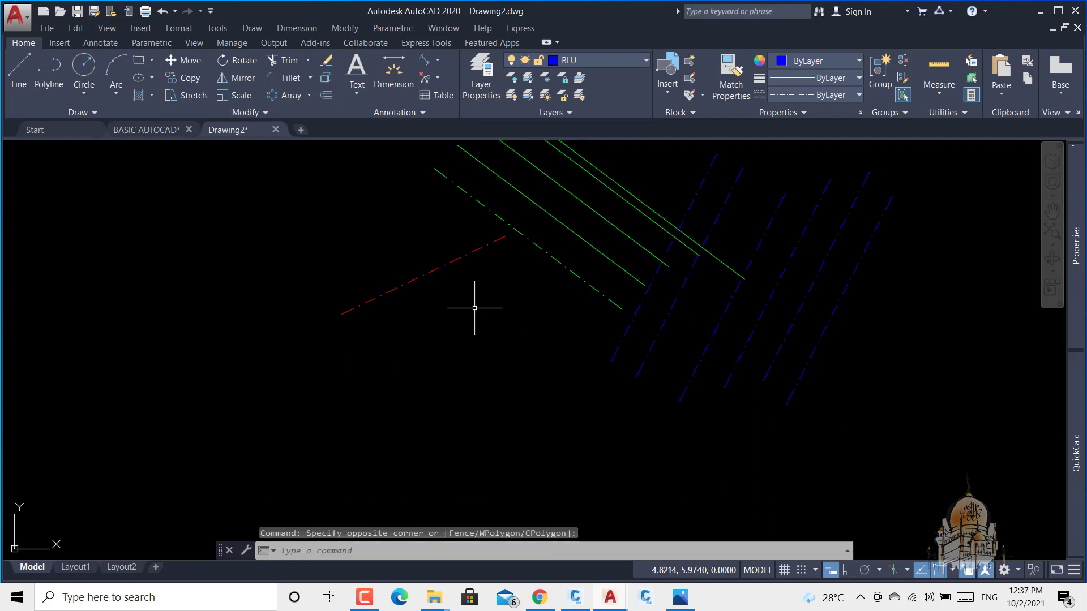
{"action": "left_click", "coordinate": [456, 262]}
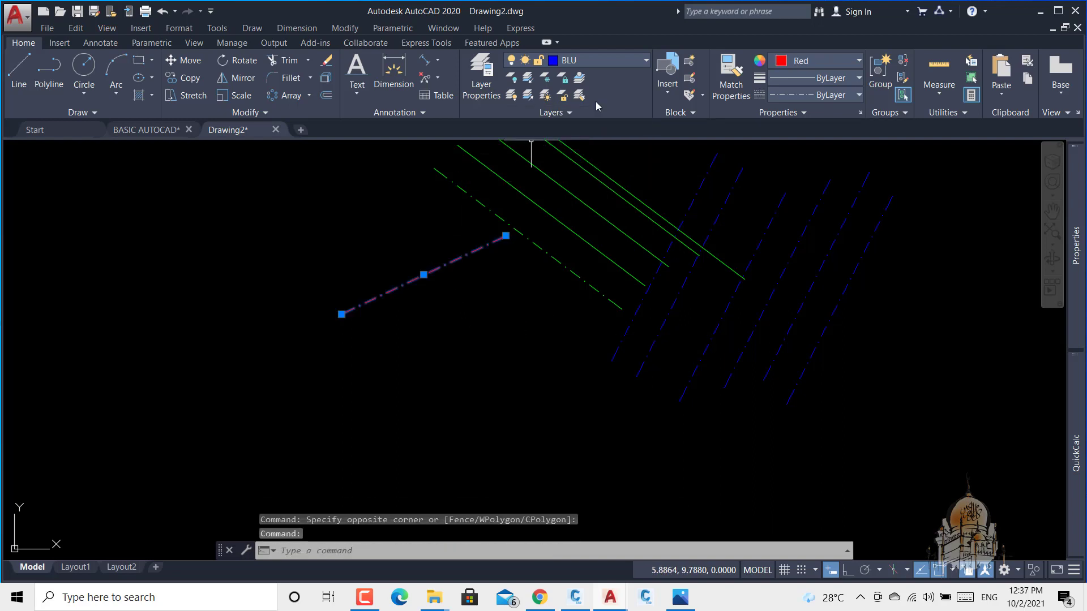
{"action": "key", "text": "Escape"}
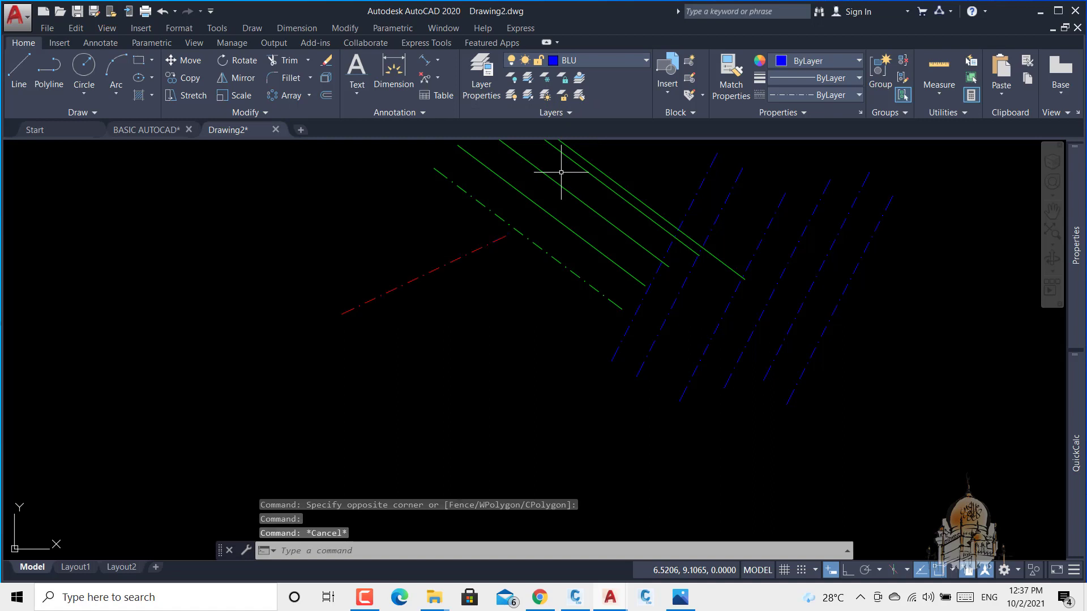
- Select the leftmost blue line, set the locked layer fading to 86%, and clear the selection
{"action": "left_click", "coordinate": [694, 201]}
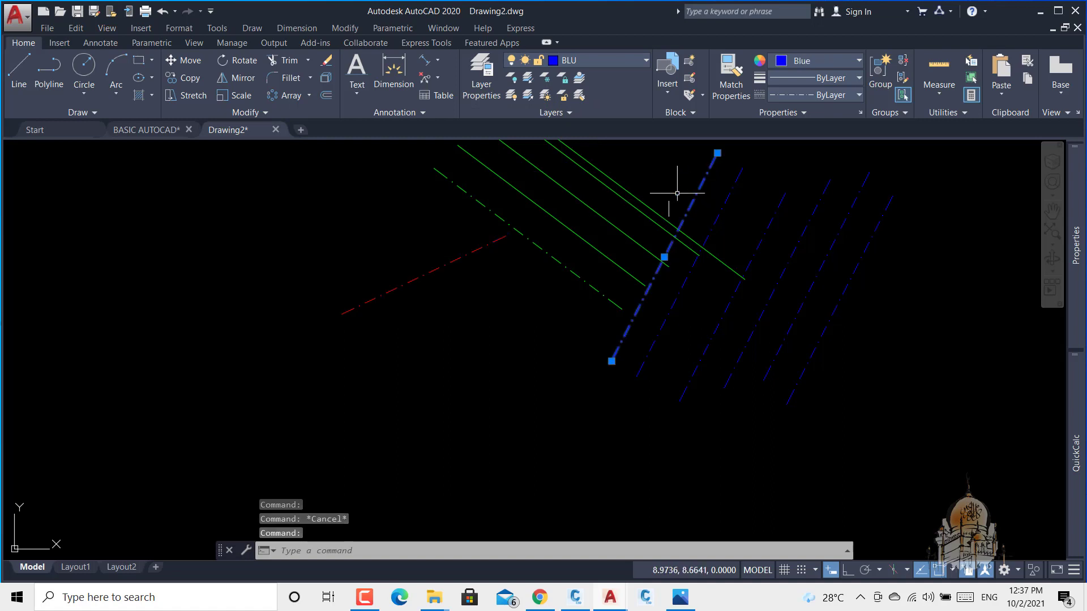
{"action": "left_click", "coordinate": [588, 113]}
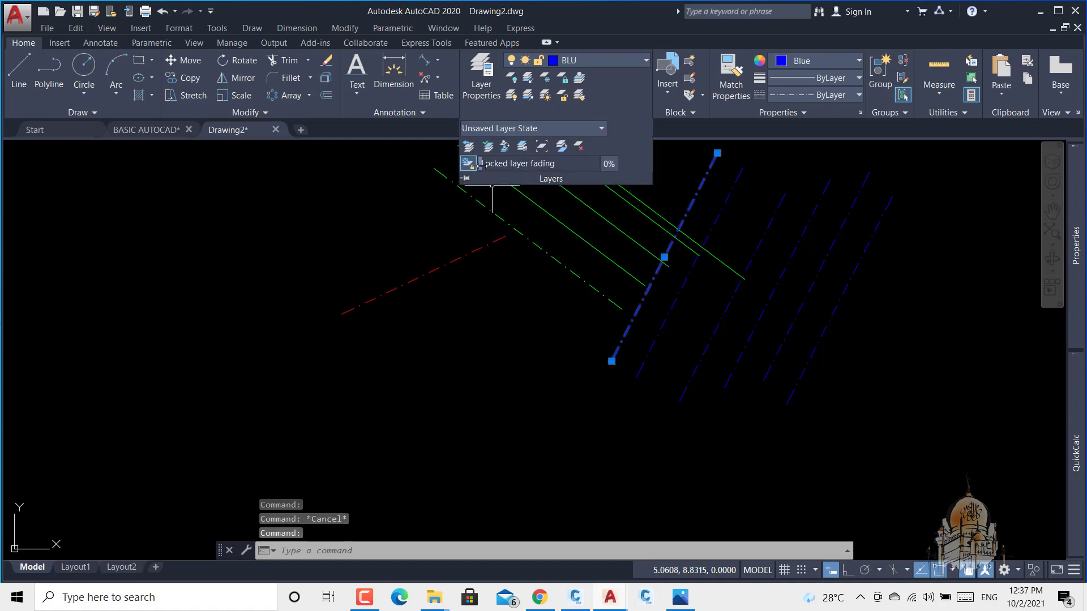
{"action": "left_click_drag", "start_coordinate": [490, 163], "coordinate": [793, 170]}
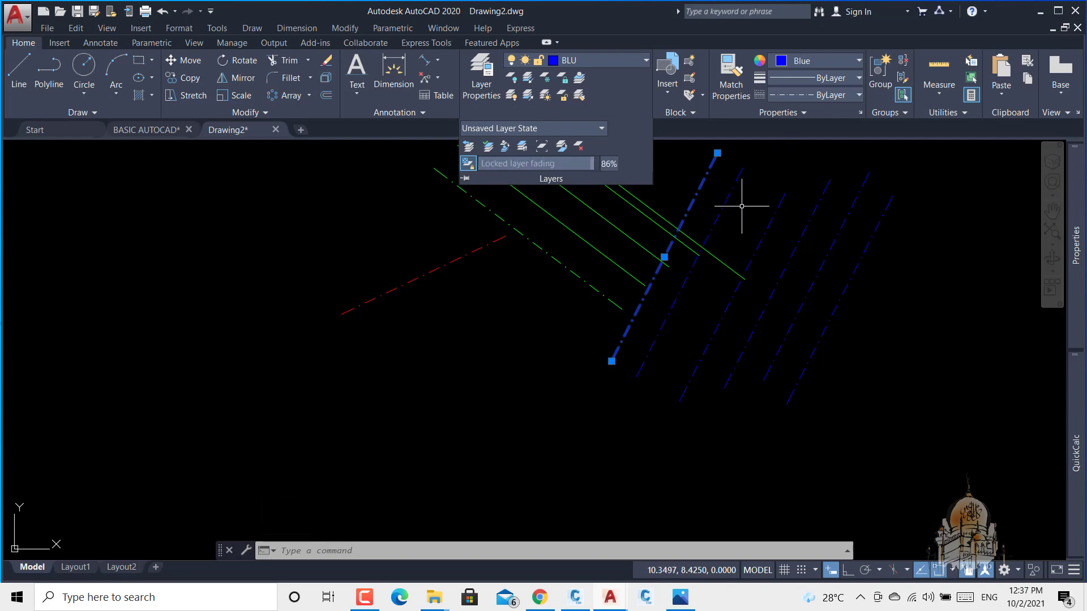
{"action": "key", "text": "Escape"}
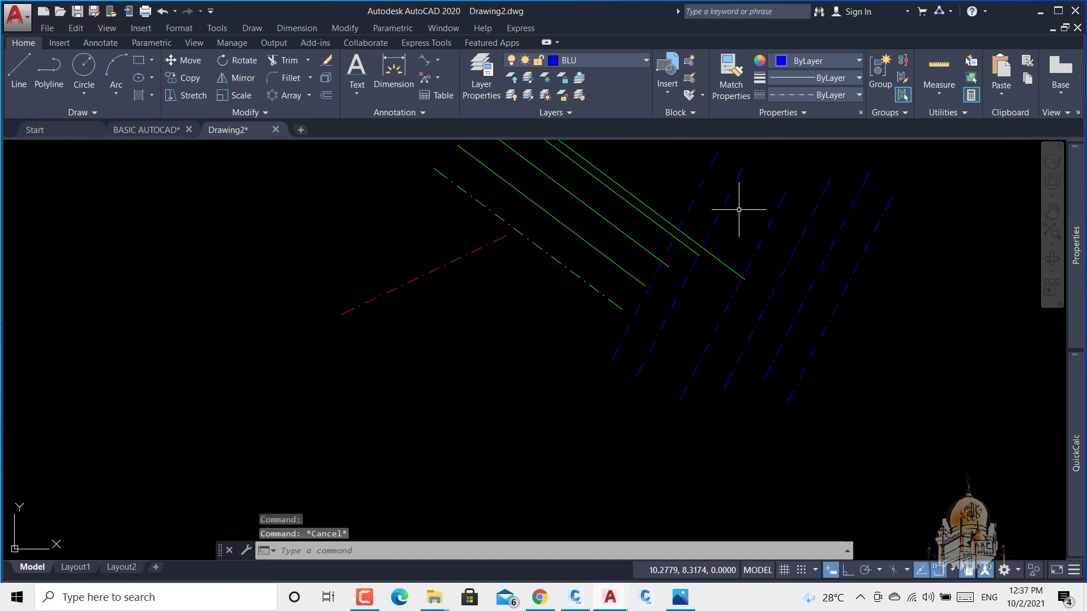
- Turn off locked layer fading, and select the leftmost blue line to compare its display before clearing the selection
{"action": "left_click", "coordinate": [697, 204]}
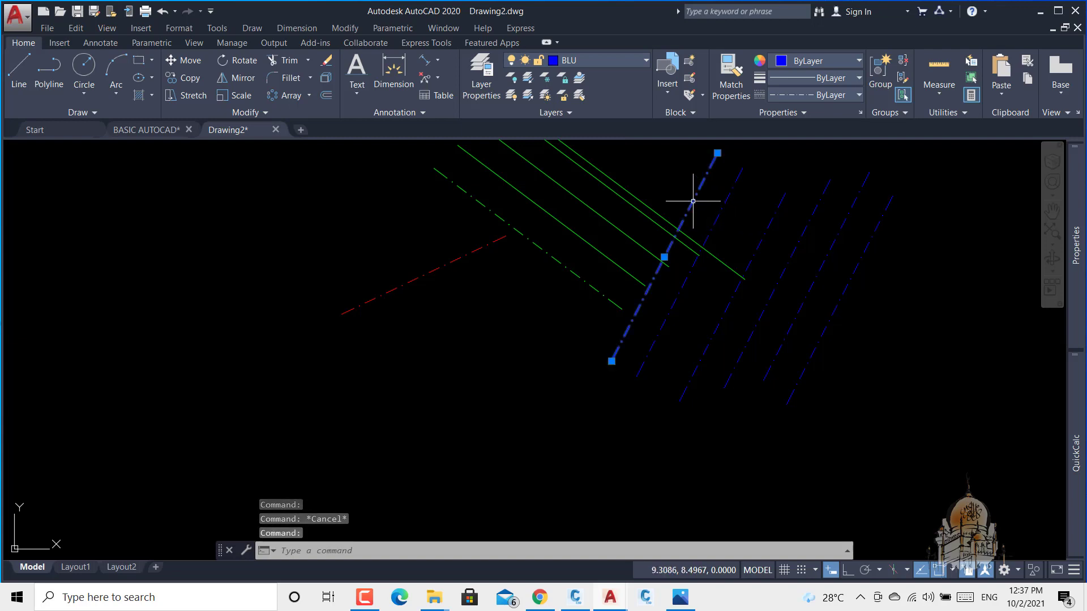
{"action": "left_click", "coordinate": [570, 112]}
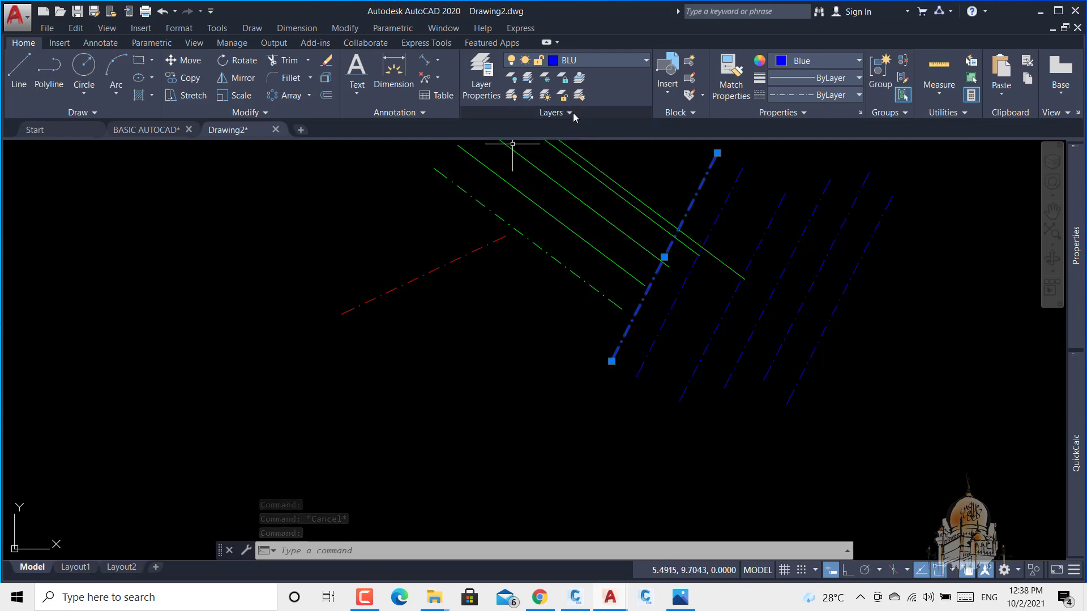
{"action": "left_click", "coordinate": [572, 112]}
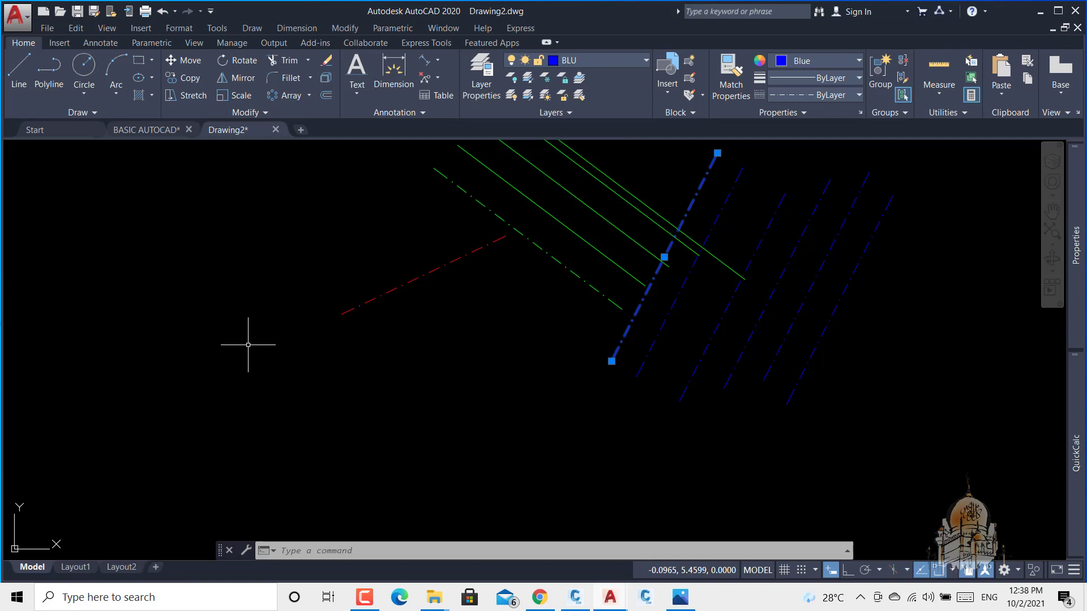
{"action": "left_click", "coordinate": [572, 113]}
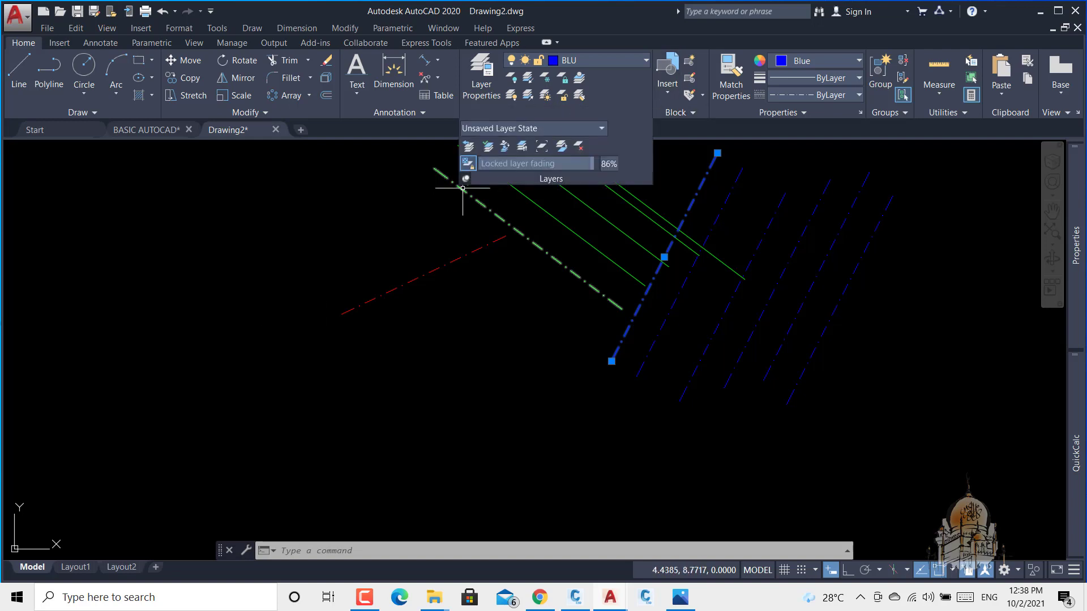
{"action": "left_click", "coordinate": [469, 164]}
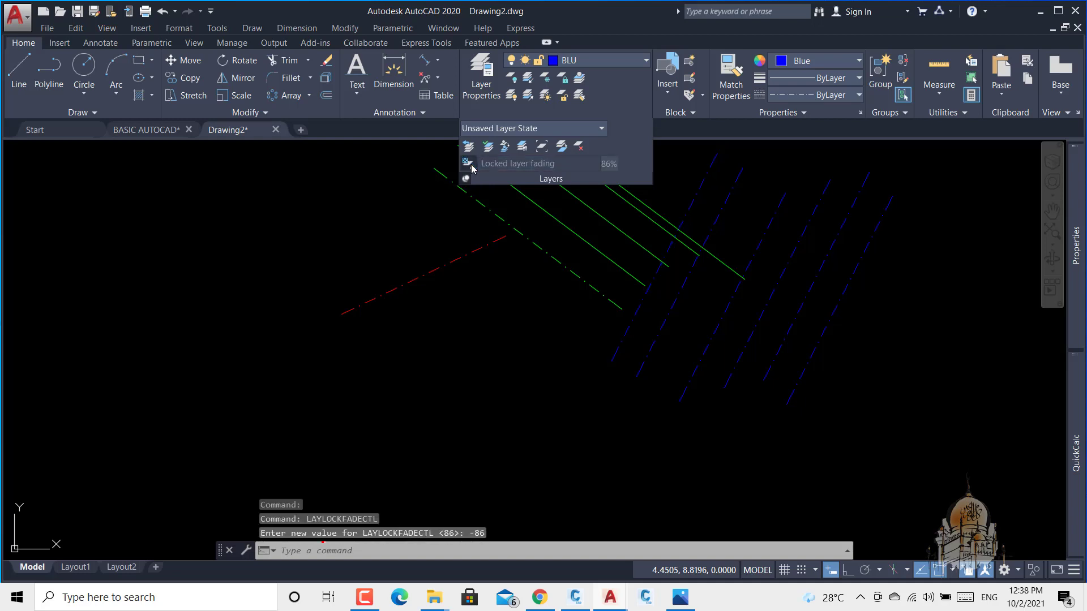
{"action": "left_click", "coordinate": [674, 238]}
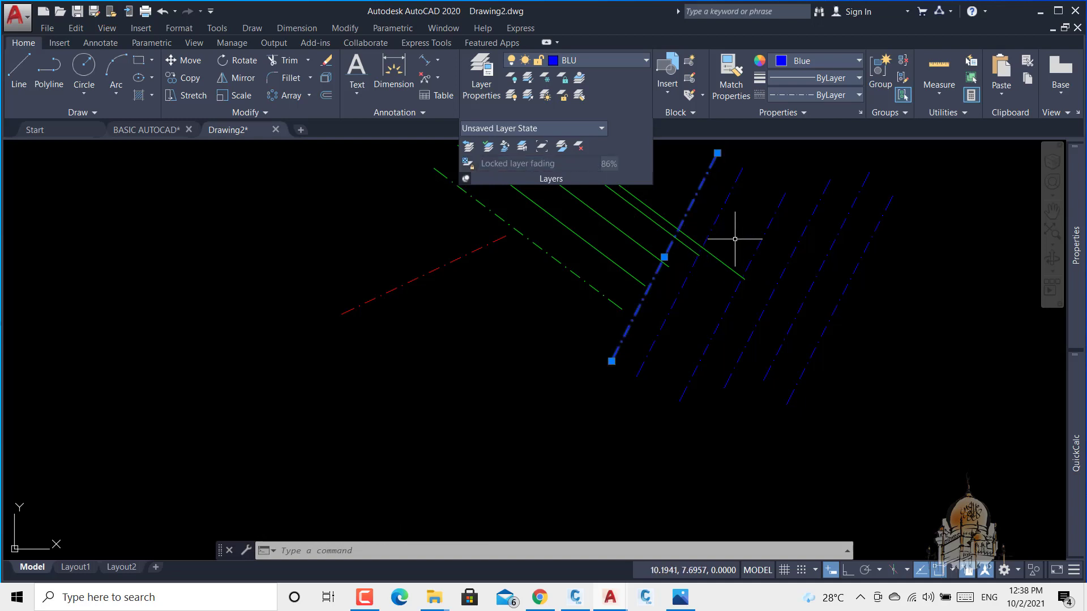
{"action": "key", "text": "Escape"}
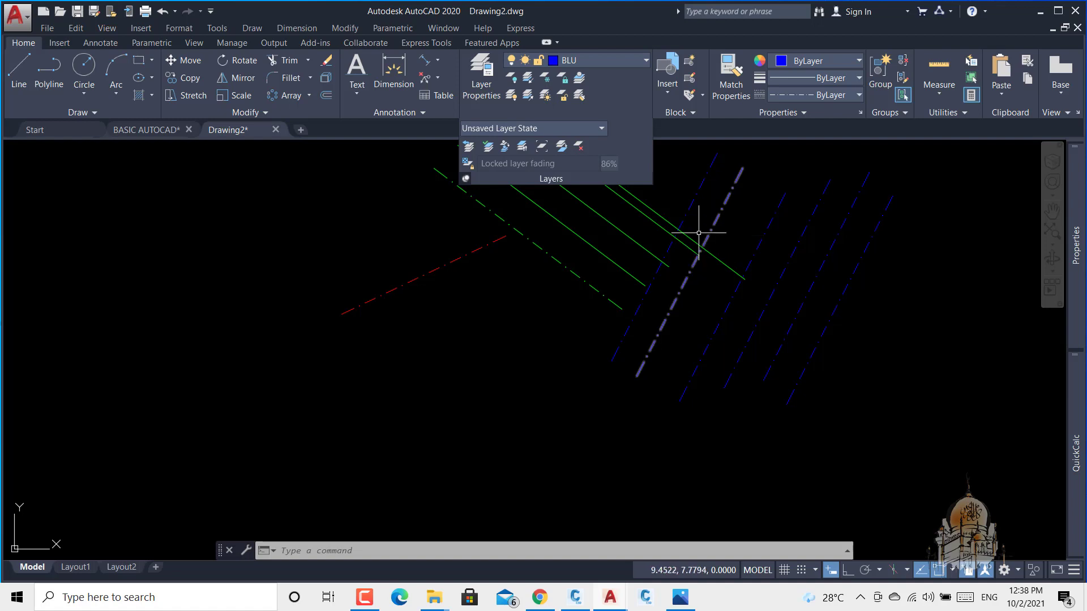
- Turn locked layer fading back on and set it to 14%
{"action": "scroll", "coordinate": [696, 205], "scroll_direction": "up", "scroll_amount": 2}
{"action": "scroll", "coordinate": [706, 220], "scroll_direction": "down", "scroll_amount": 7}
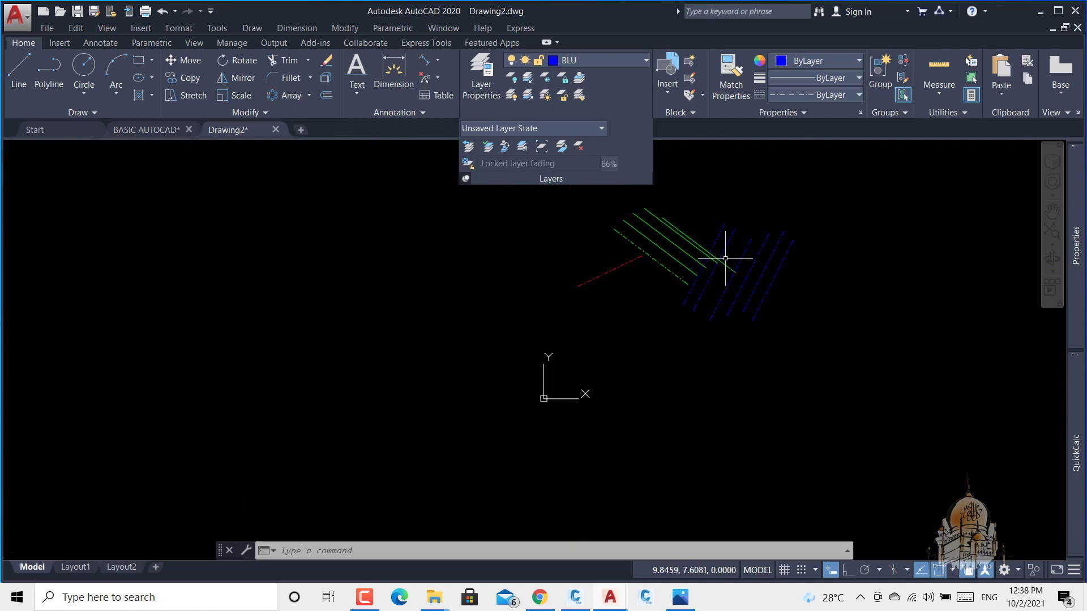
{"action": "mouse_move", "coordinate": [715, 266]}
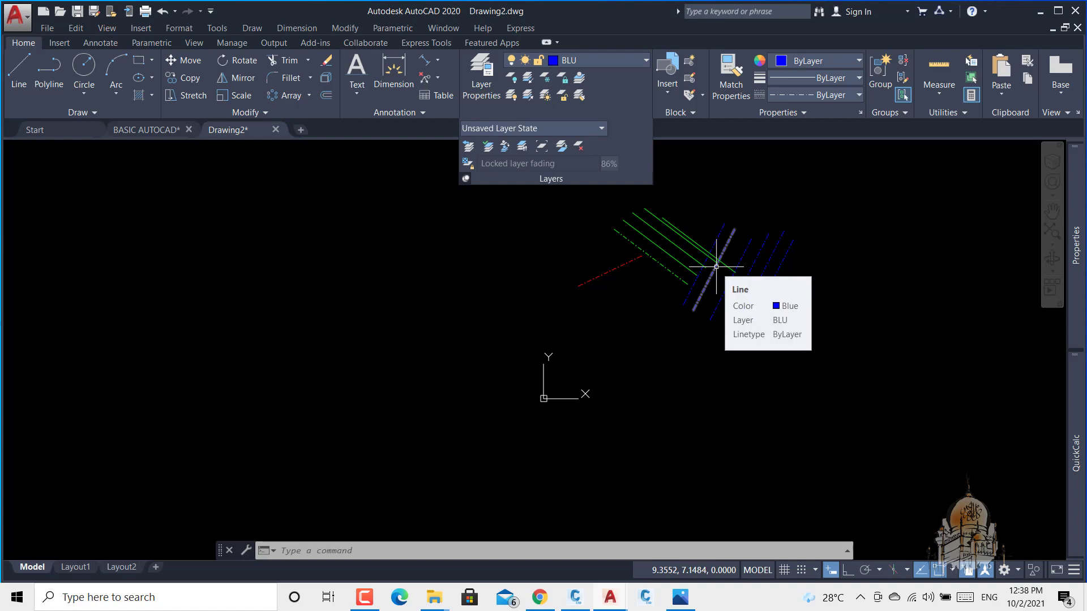
{"action": "scroll", "coordinate": [726, 243], "scroll_direction": "up", "scroll_amount": 3}
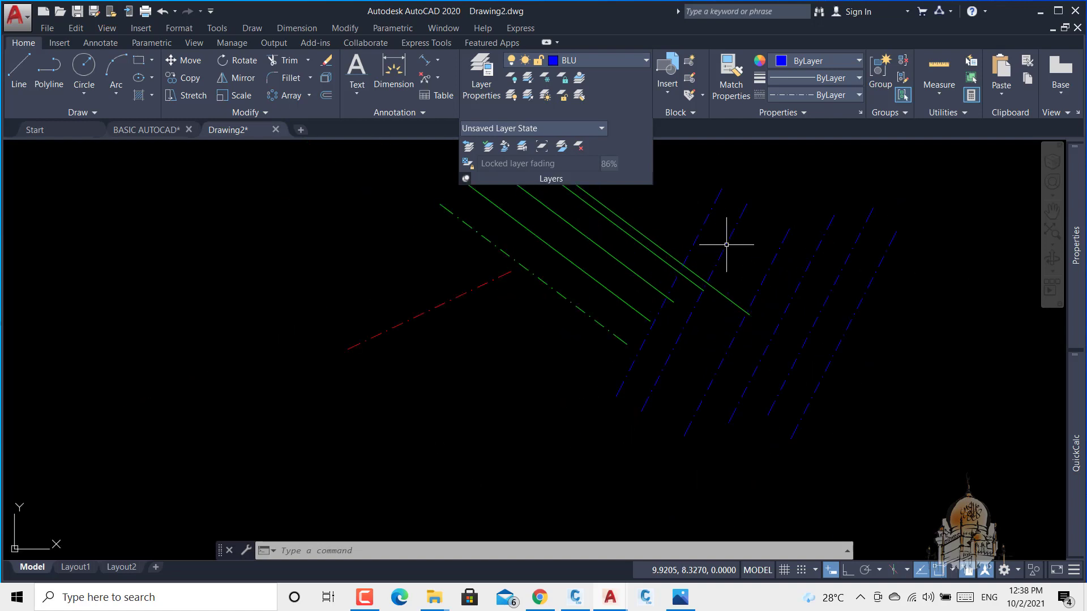
{"action": "scroll", "coordinate": [726, 245], "scroll_direction": "down", "scroll_amount": 3}
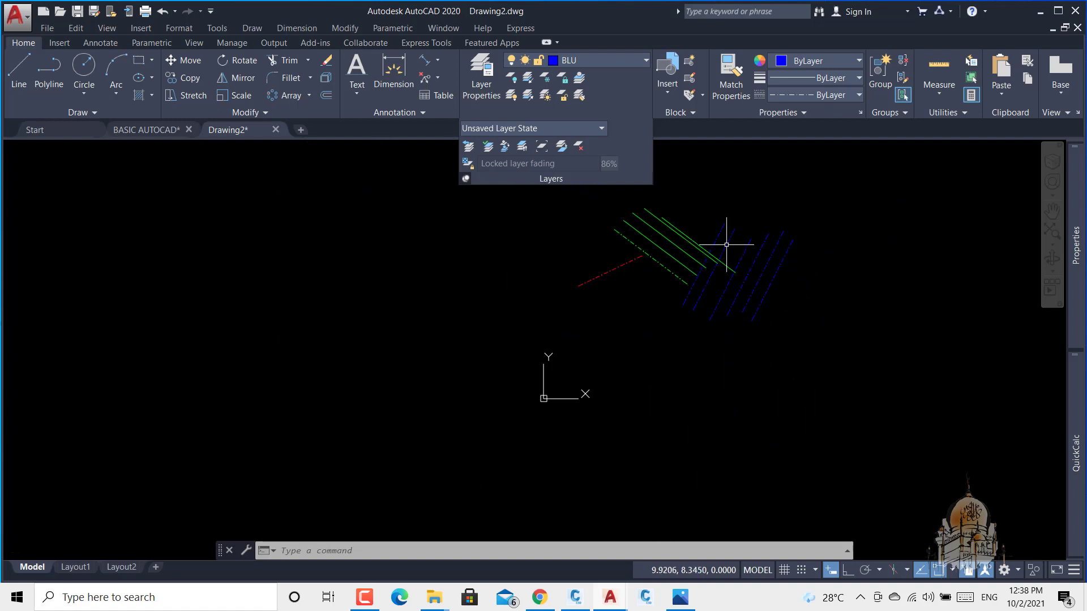
{"action": "left_click", "coordinate": [468, 163]}
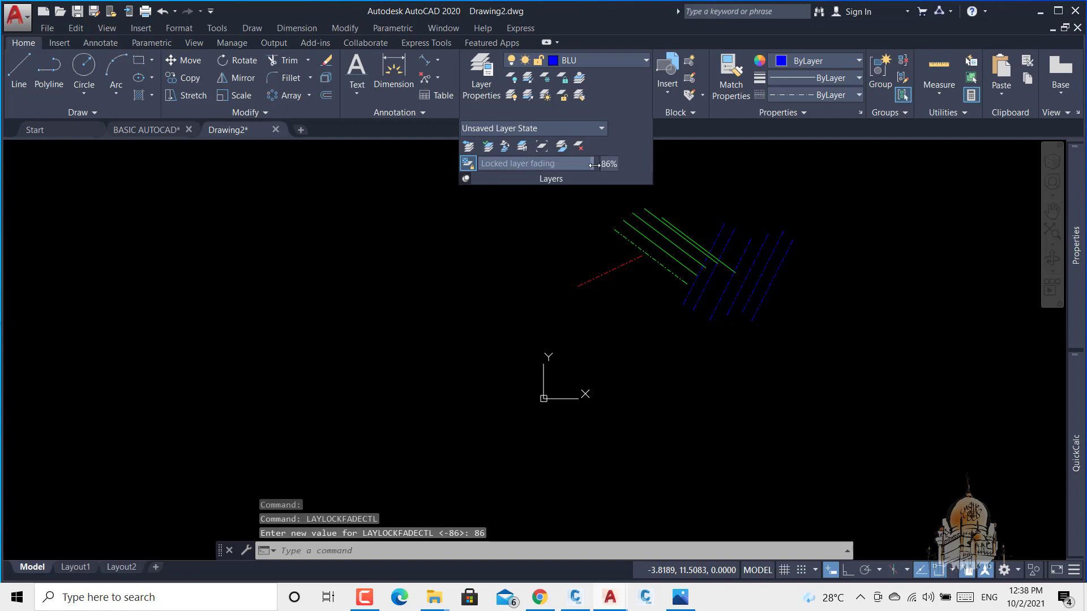
{"action": "left_click_drag", "start_coordinate": [594, 165], "coordinate": [515, 170]}
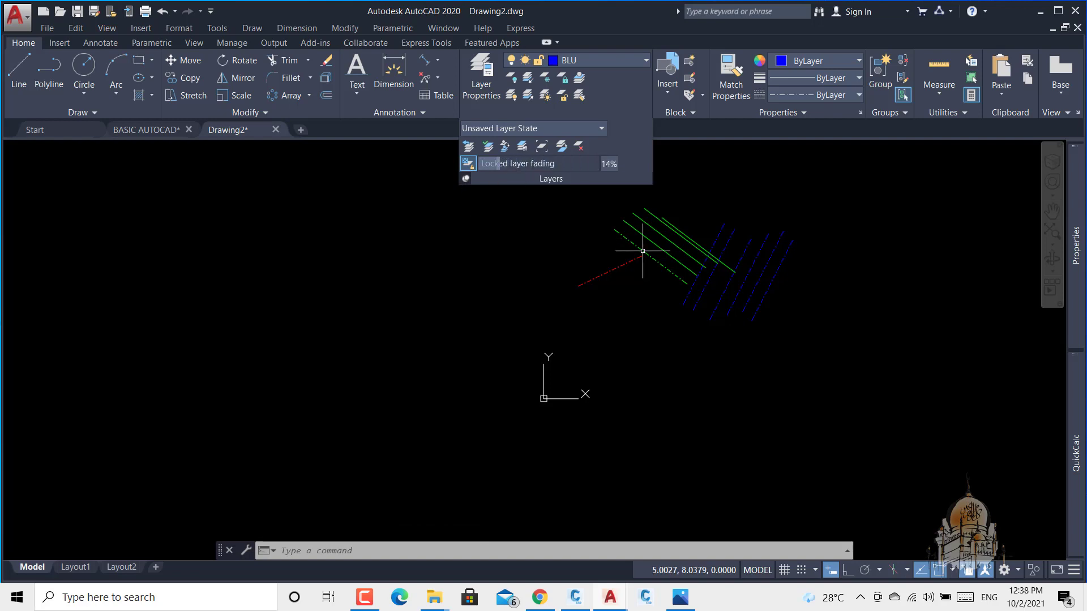
{"action": "scroll", "coordinate": [611, 233], "scroll_direction": "down", "scroll_amount": 2}
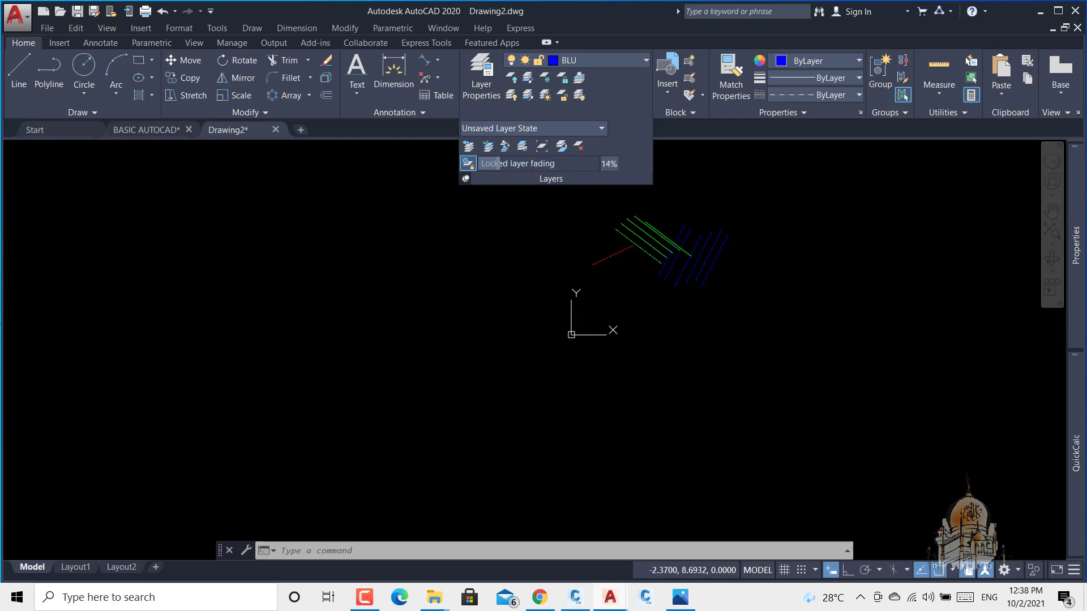
{"action": "left_click", "coordinate": [533, 236]}
{"action": "left_click", "coordinate": [425, 281]}
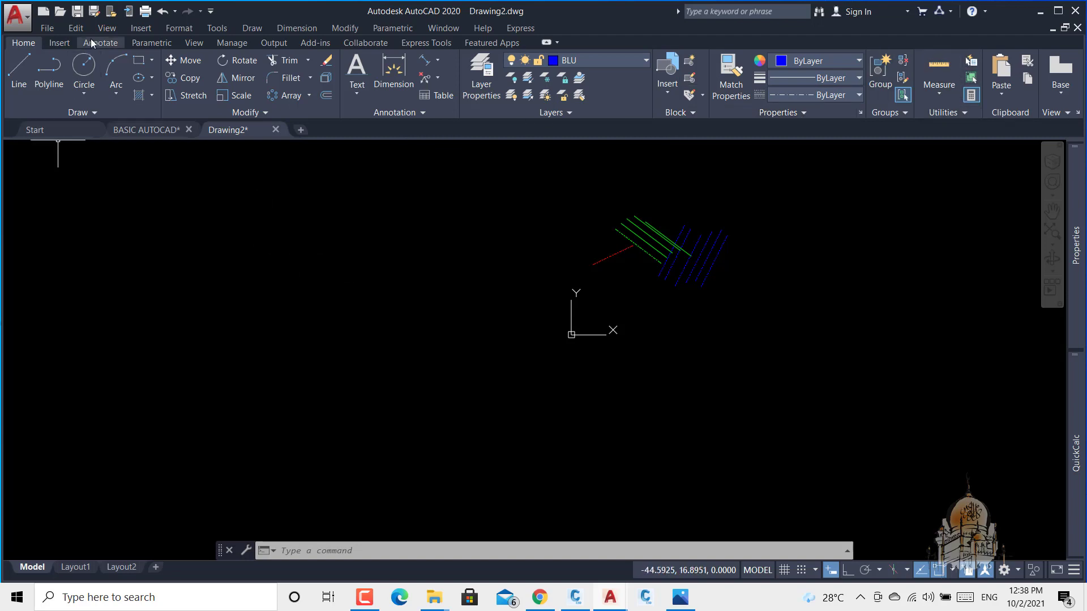
- Review the insertion, annotation, parametric constraint and view tools, and return to the basic drawing tools
{"action": "left_click", "coordinate": [72, 40]}
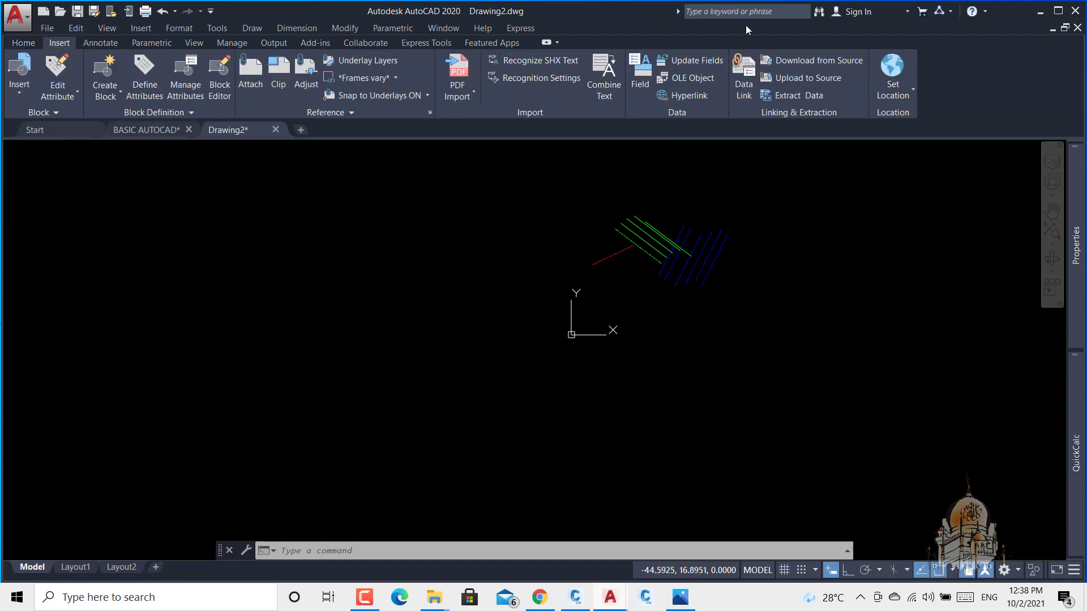
{"action": "left_click", "coordinate": [104, 45]}
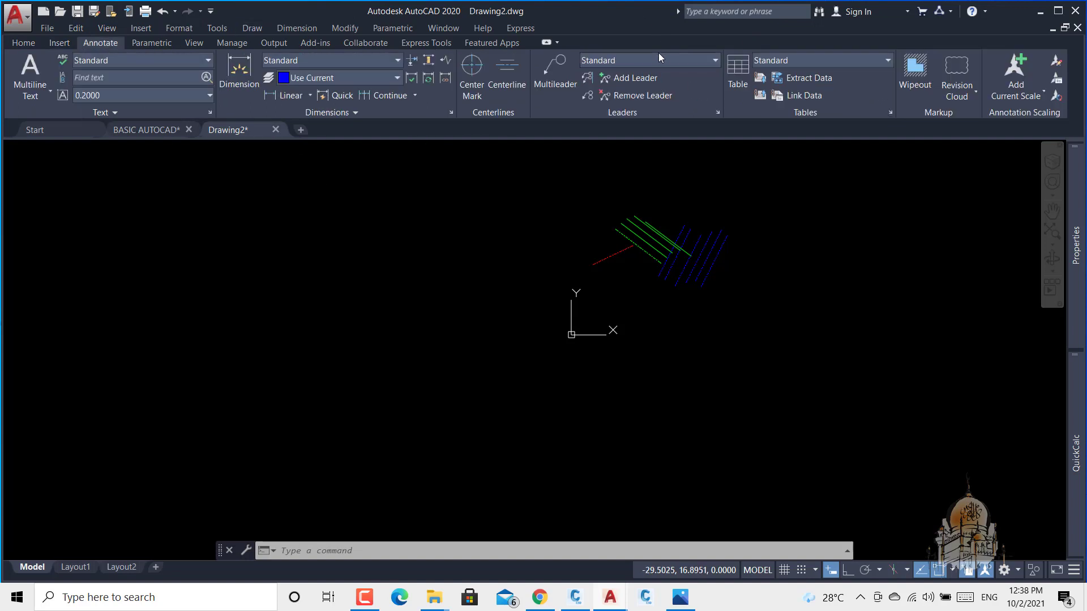
{"action": "left_click", "coordinate": [167, 45]}
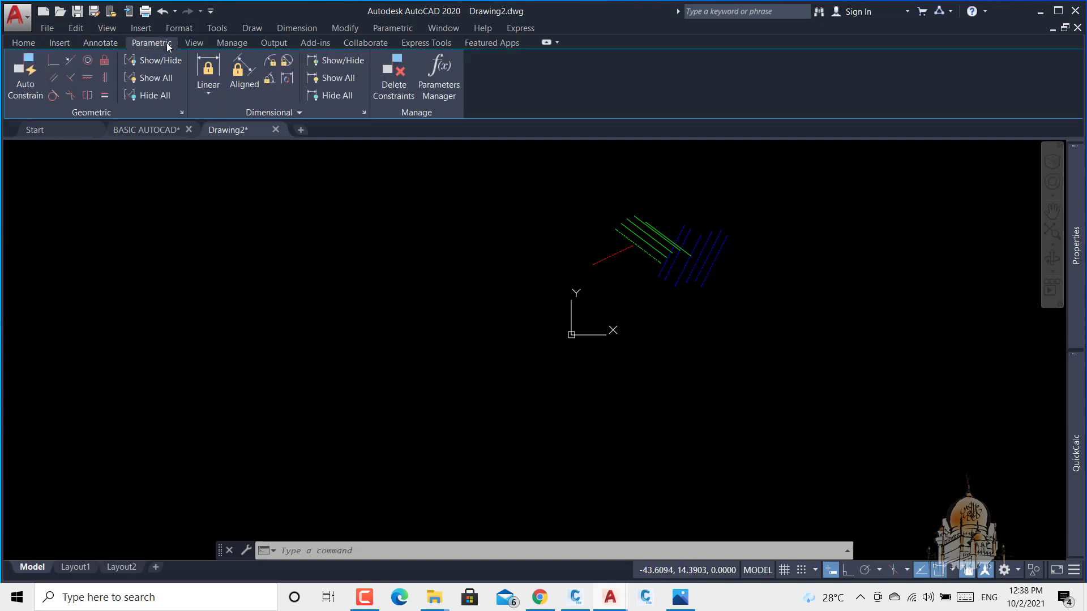
{"action": "left_click", "coordinate": [195, 43]}
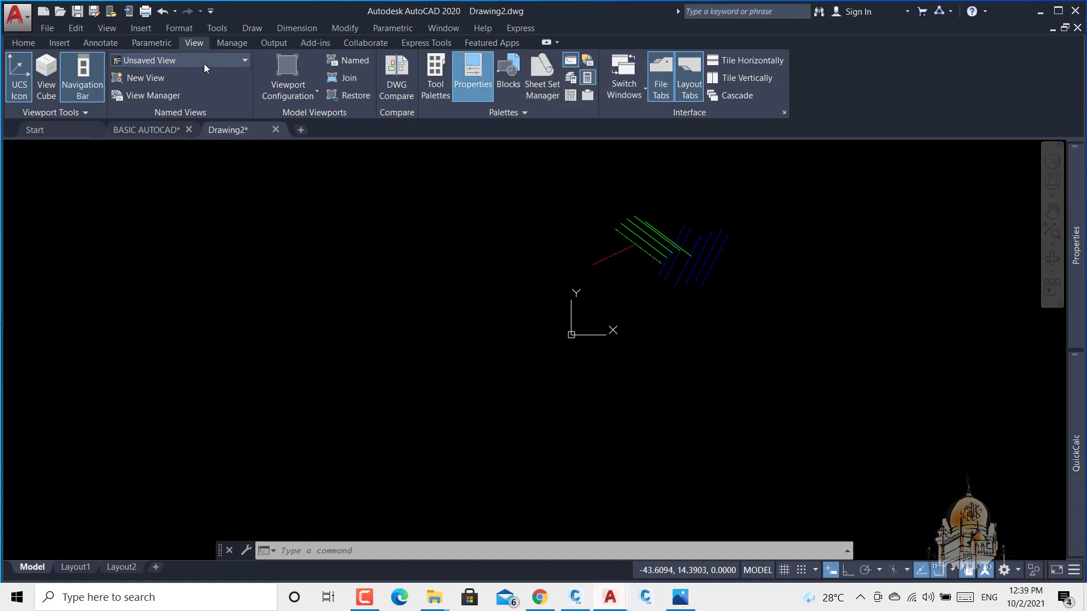
{"action": "left_click", "coordinate": [23, 43]}
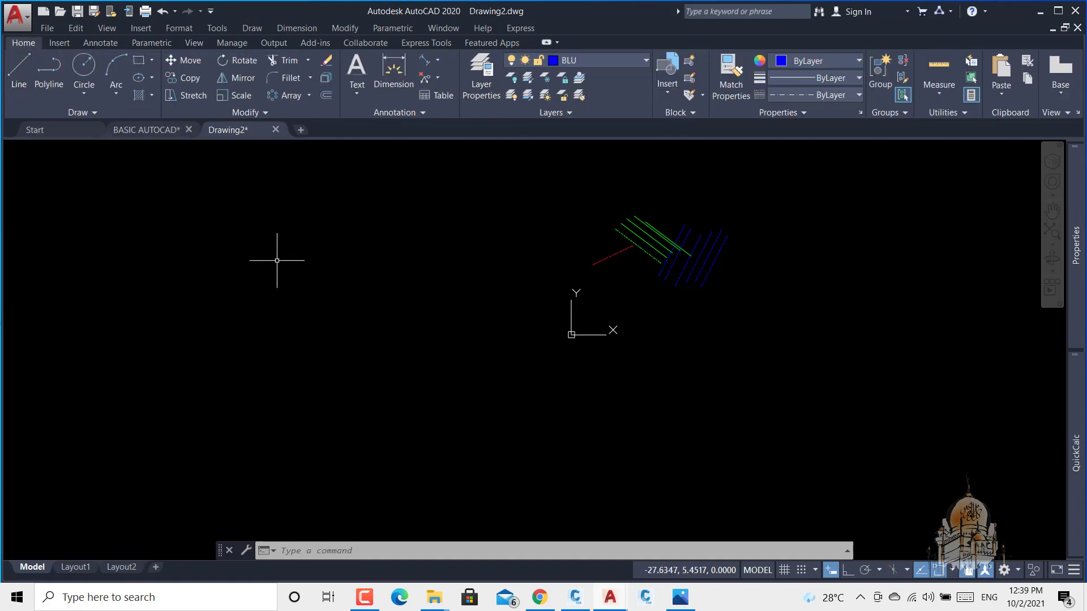
- Erase all the red, green and blue lines from the drawing
{"action": "left_click", "coordinate": [770, 181]}
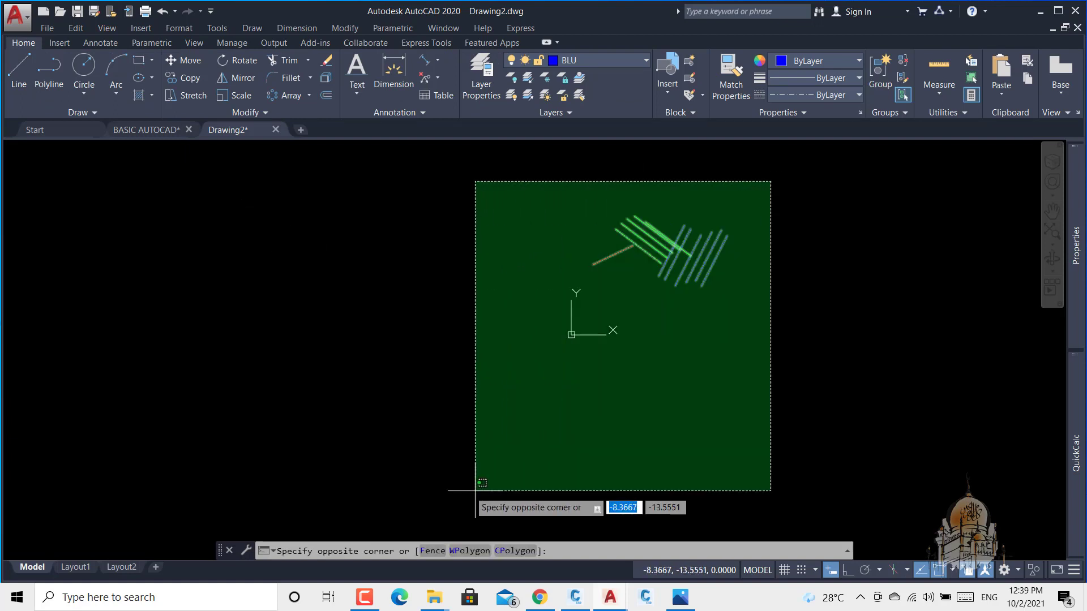
{"action": "left_click", "coordinate": [489, 447]}
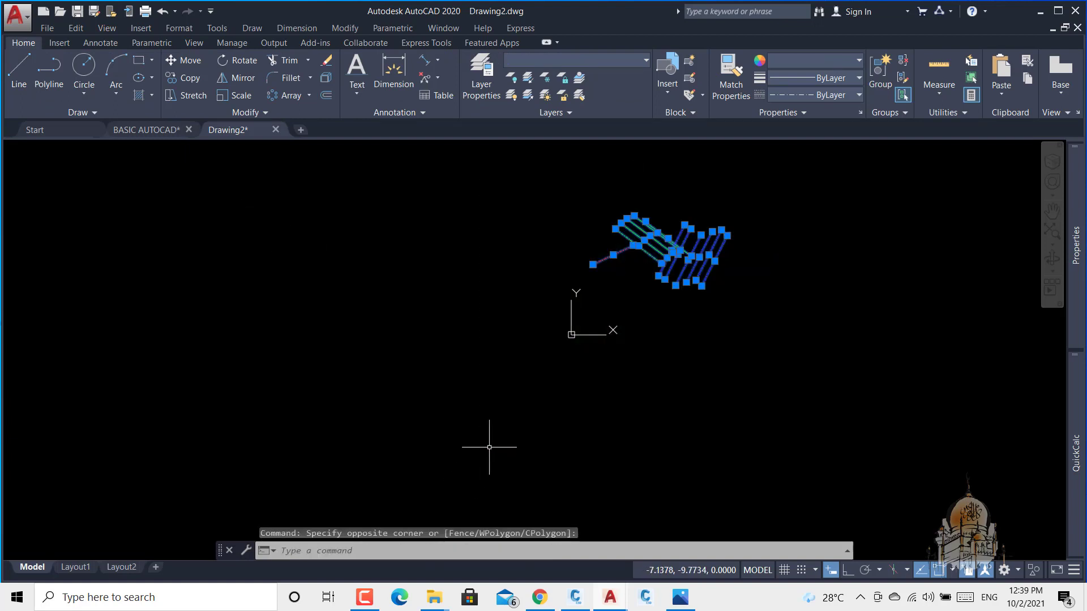
{"action": "key", "text": "Delete"}
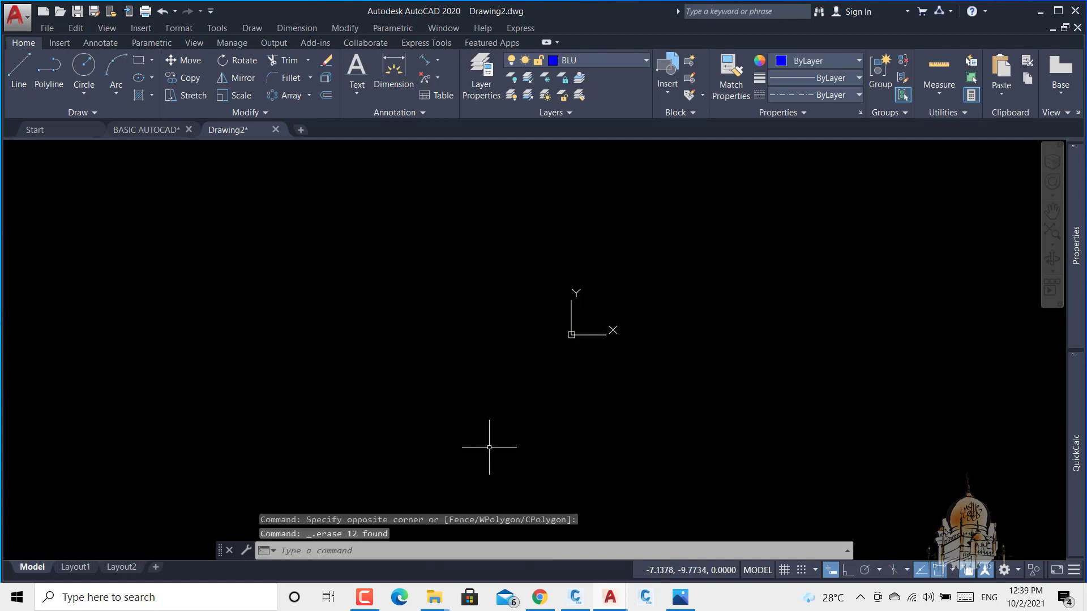
{"action": "left_click", "coordinate": [377, 596]}
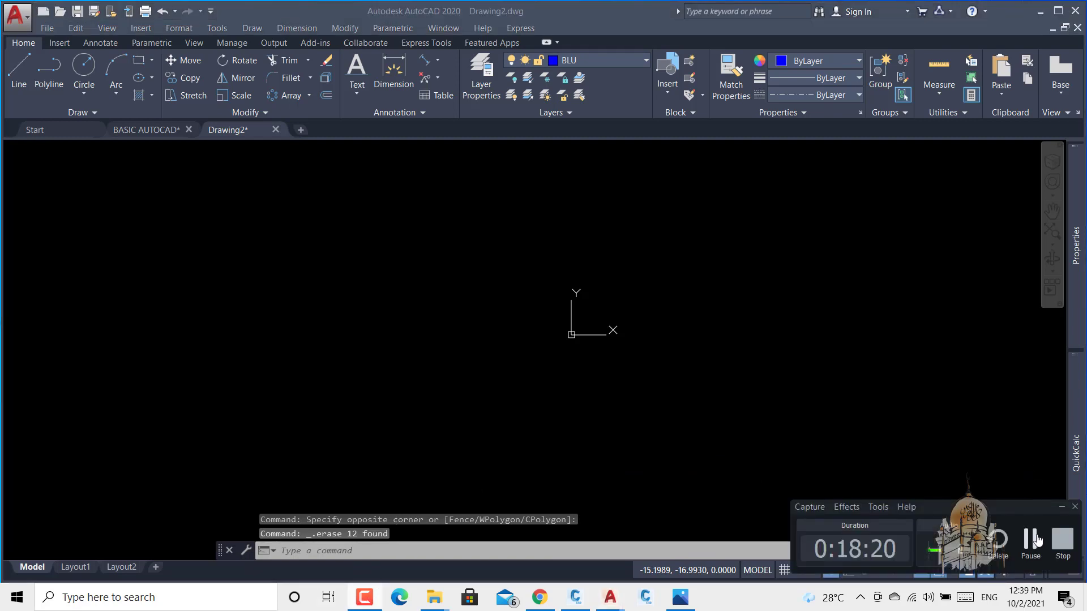